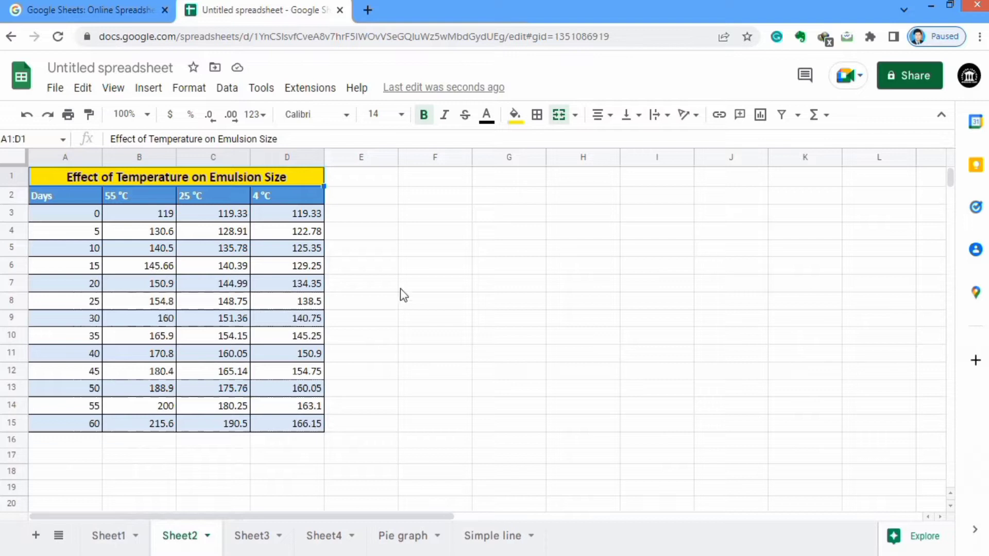
- Insert a chart from the range A2:D15 and move it so the first three data columns stay uncovered
click(287, 423)
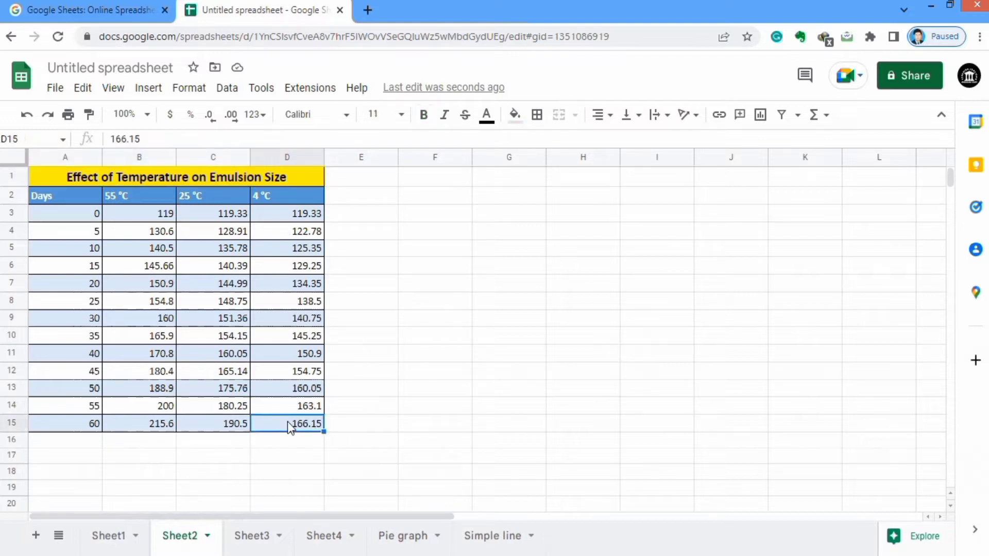
drag(287, 424, 85, 196)
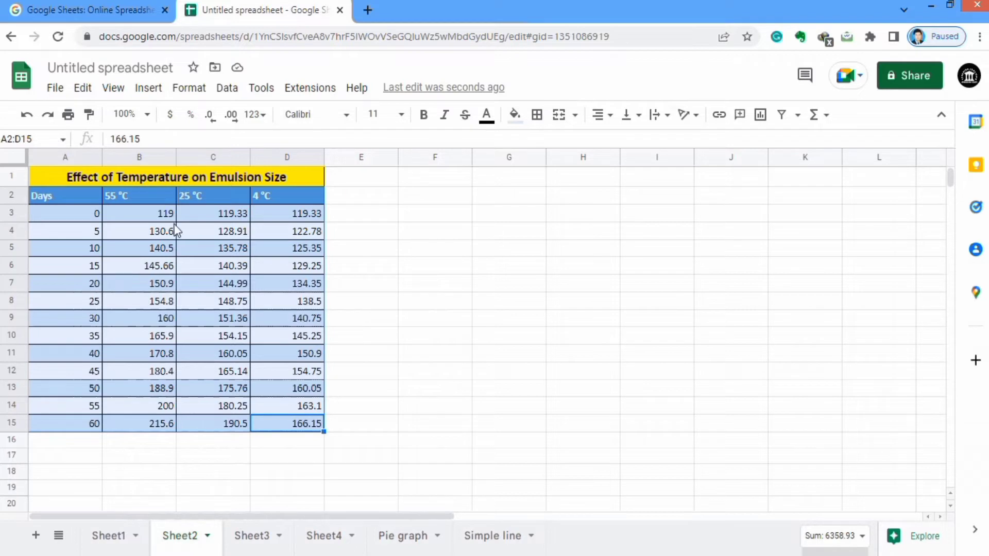
click(153, 94)
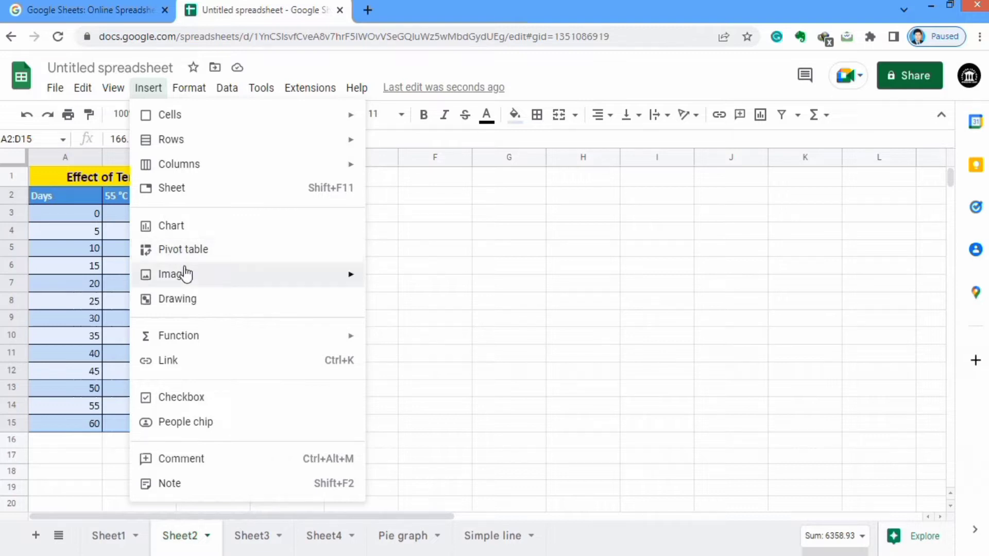
click(205, 230)
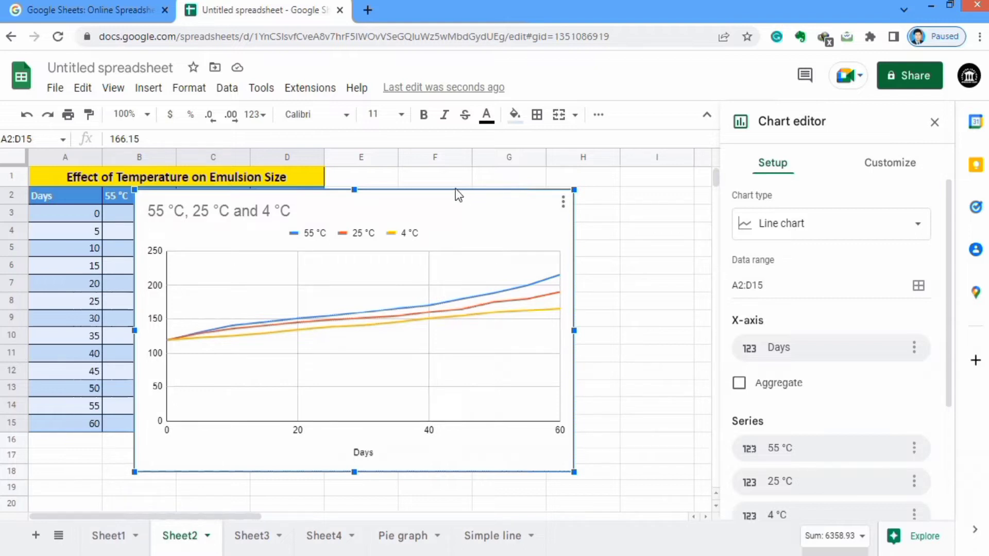
drag(492, 201, 613, 180)
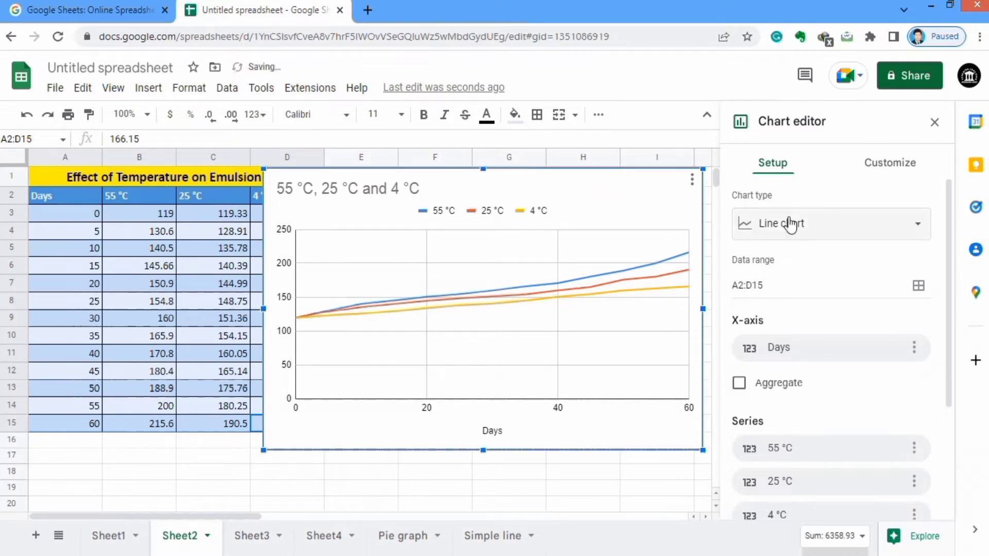
- Set the chart type to the basic line chart and open the chart style settings
click(921, 233)
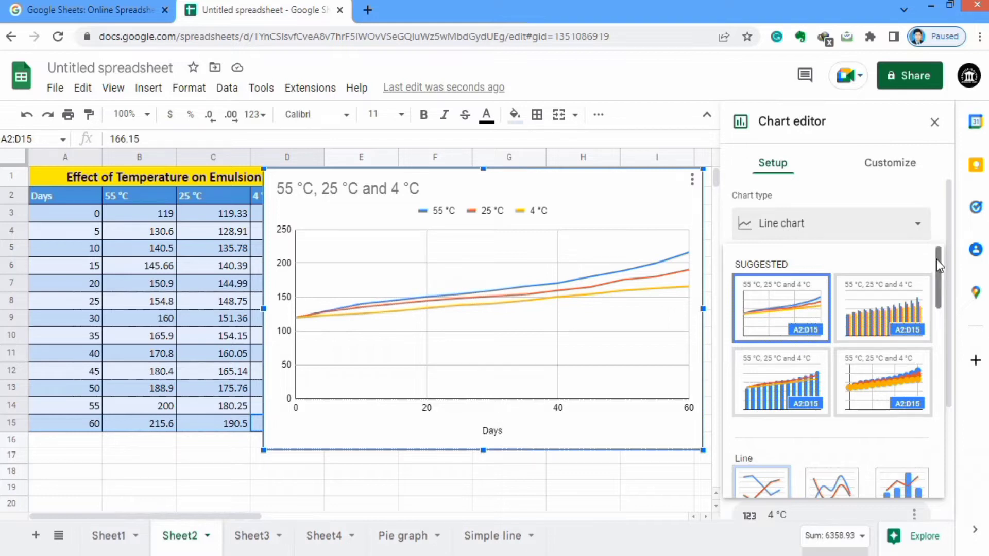
drag(938, 259, 935, 312)
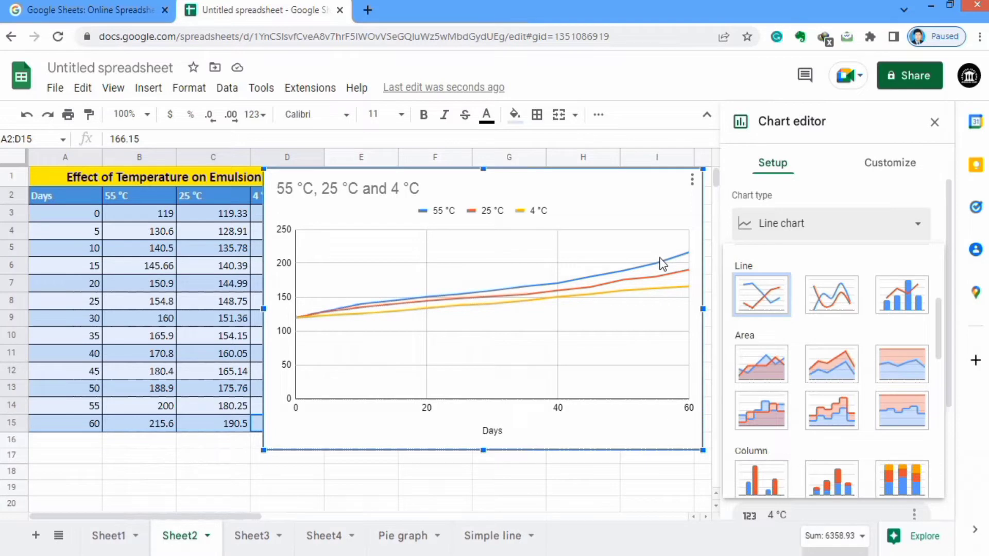
click(760, 295)
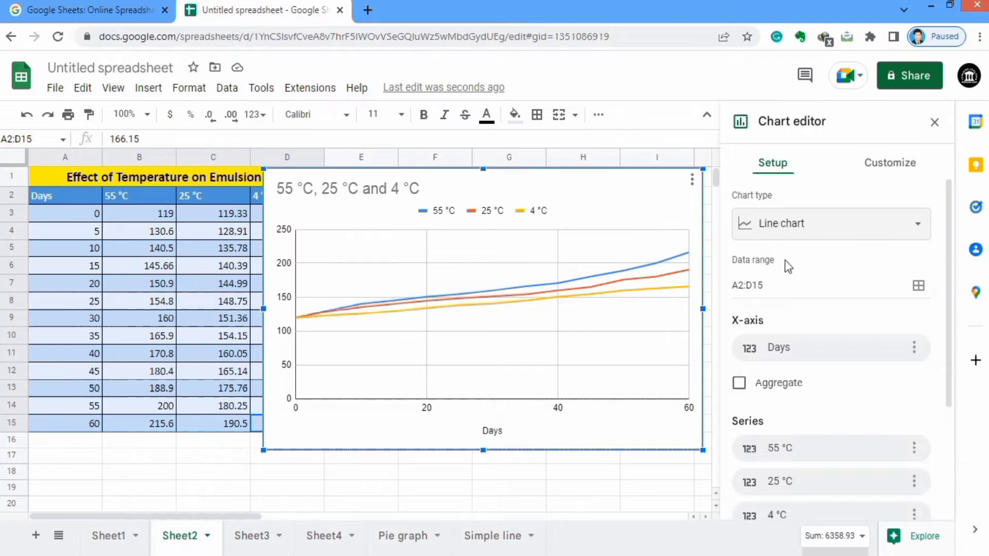
scroll(922, 280, down, 3)
scroll(950, 302, down, 2)
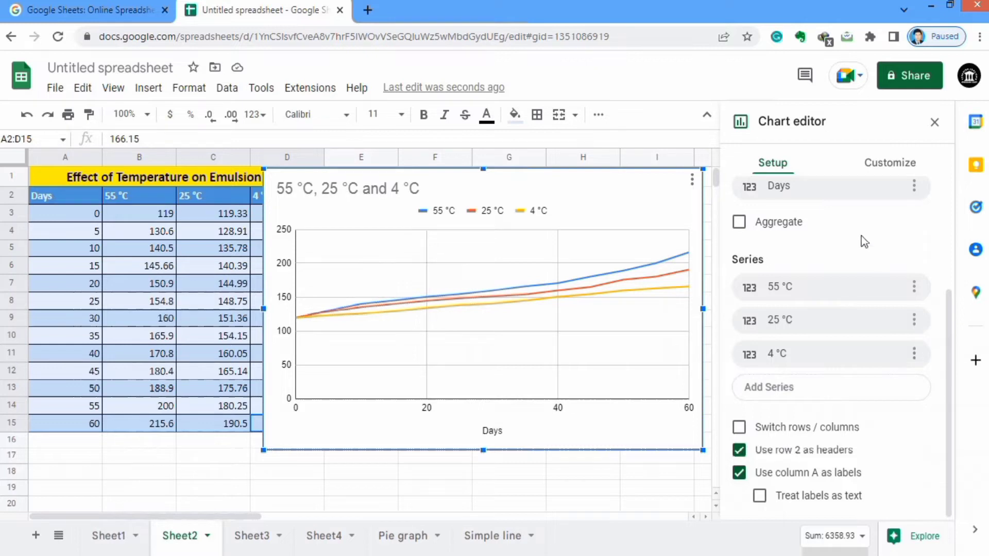
click(880, 165)
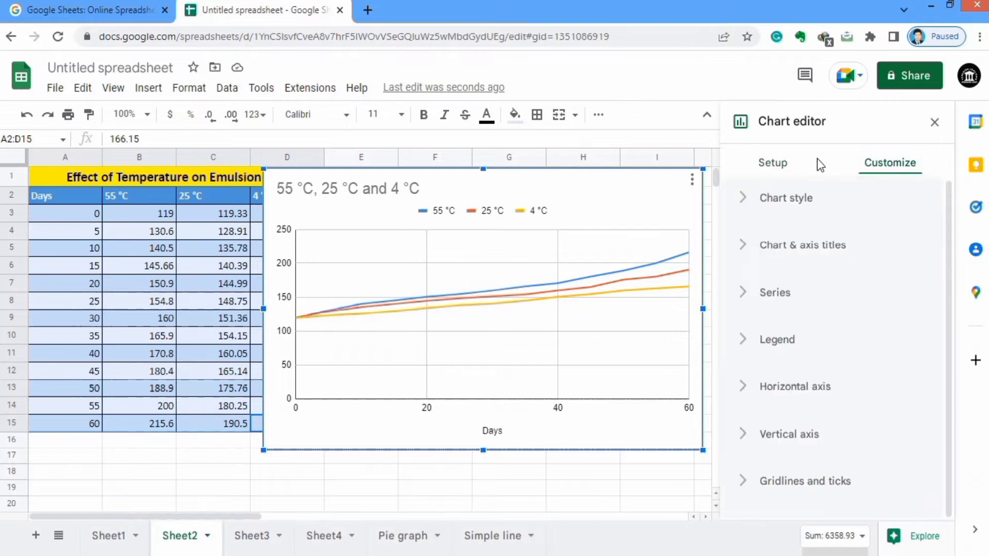
click(792, 202)
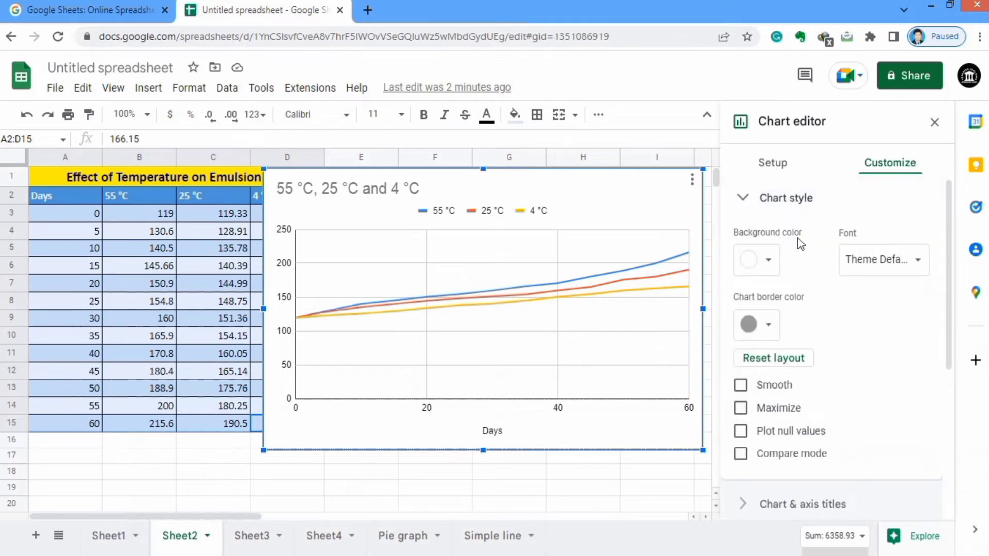
- Try an orange-red background color on the chart and undo it
click(770, 261)
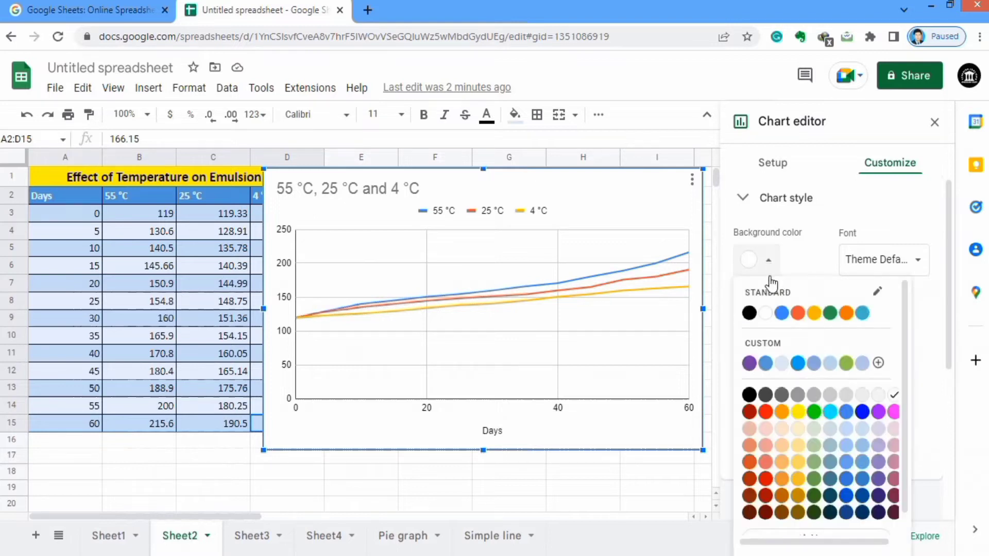
click(798, 313)
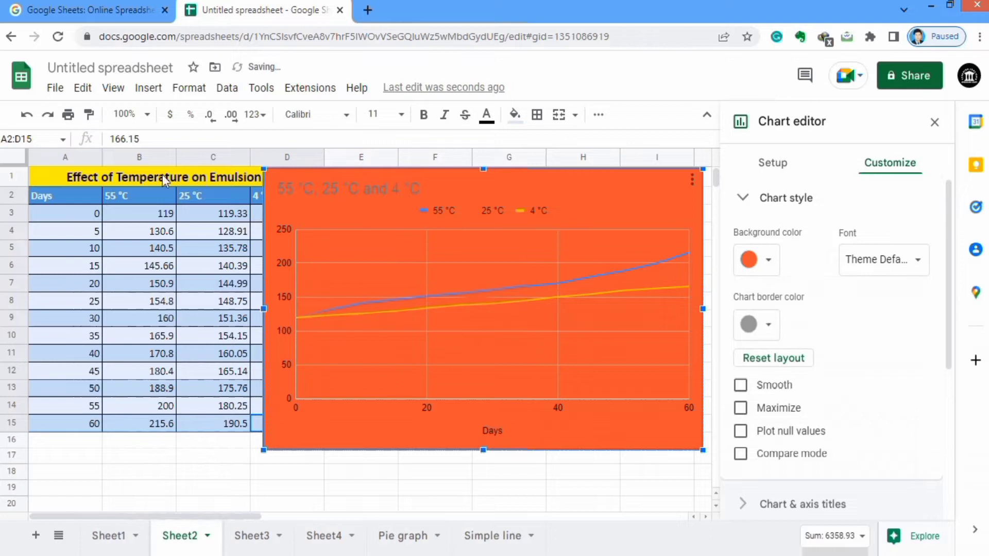
click(28, 117)
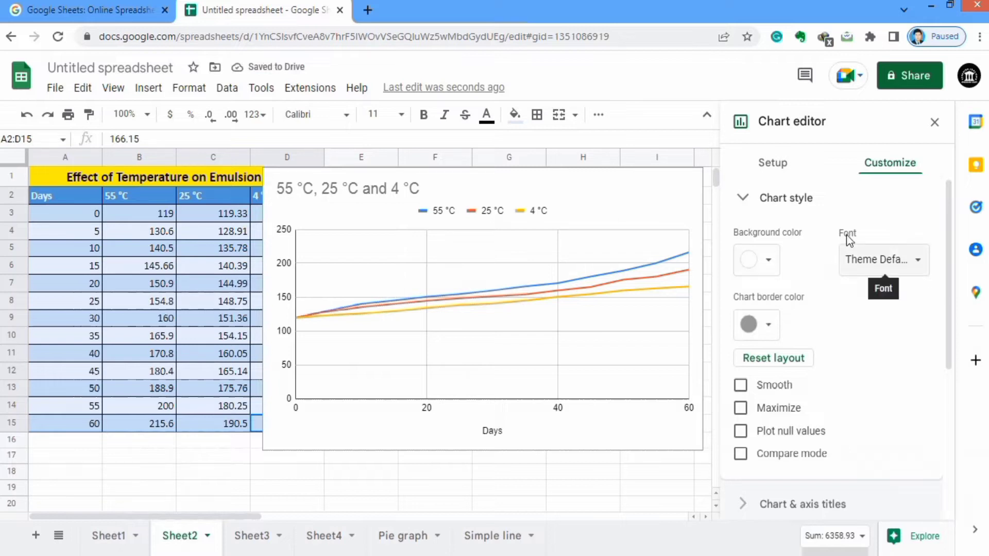
- Set the chart font to Arial and the chart border color to black
click(922, 271)
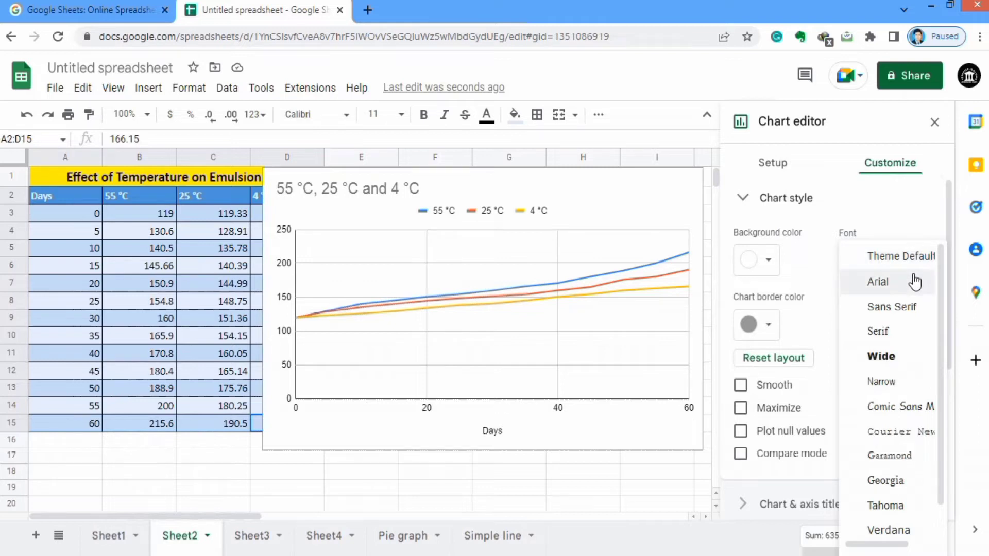
click(881, 282)
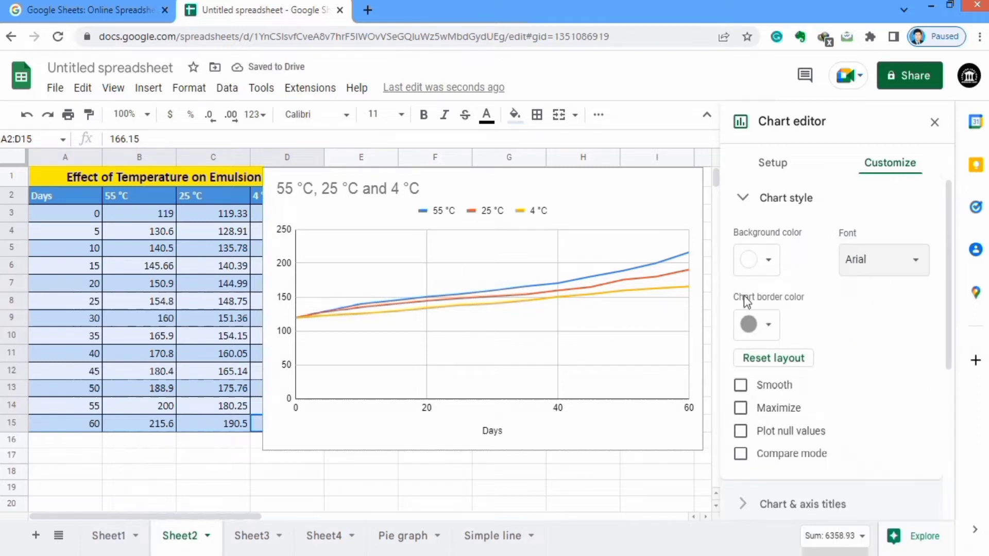
click(771, 328)
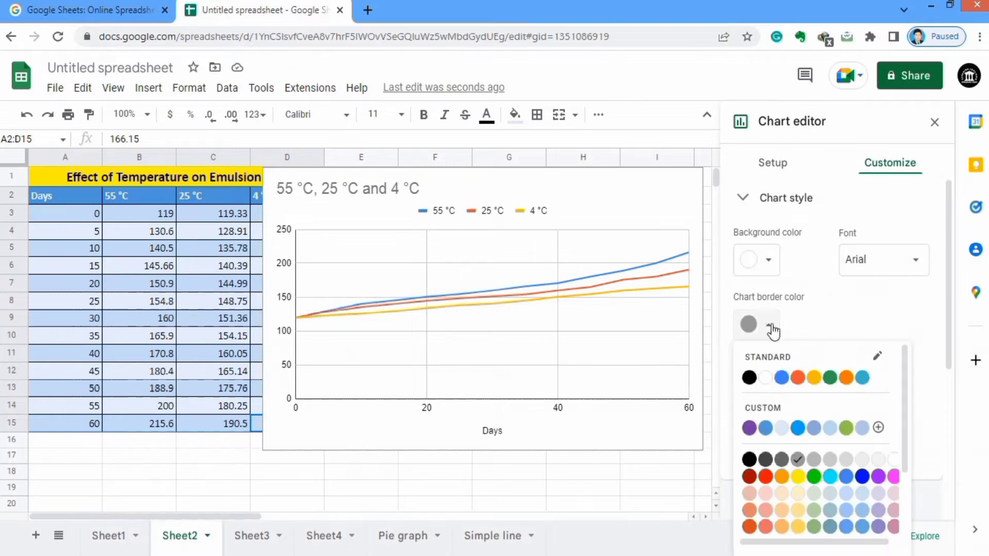
click(750, 379)
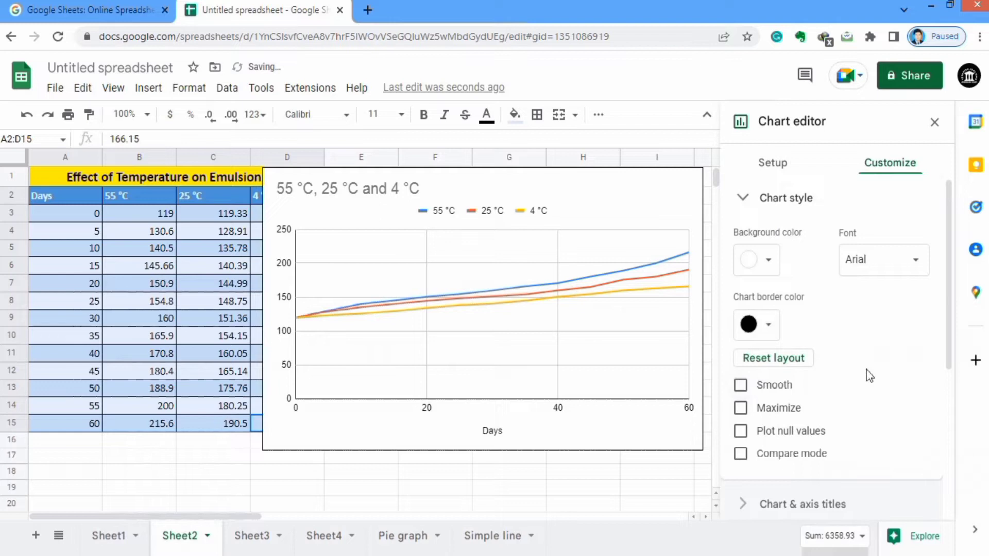
- Try the Maximize option on the chart and turn it back off
drag(947, 305, 952, 360)
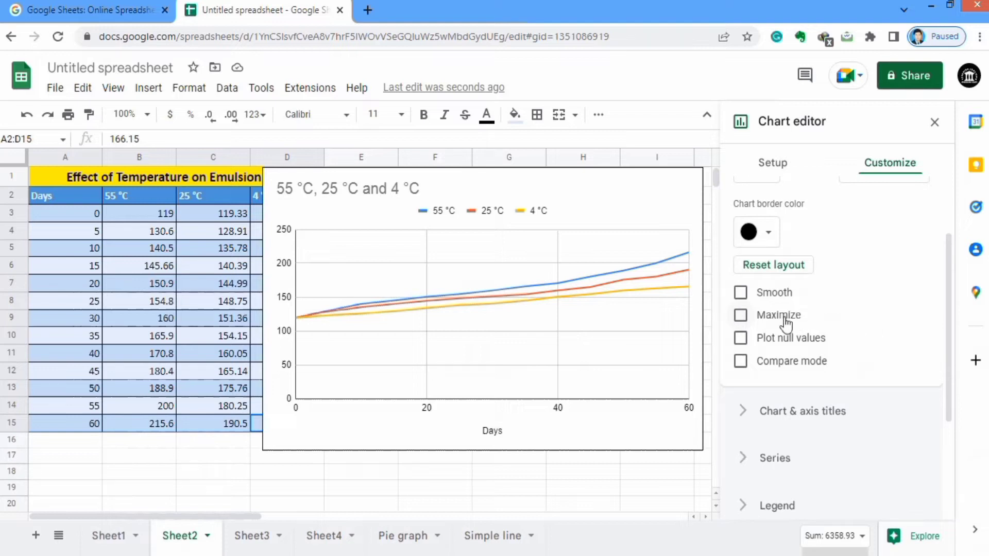
click(741, 316)
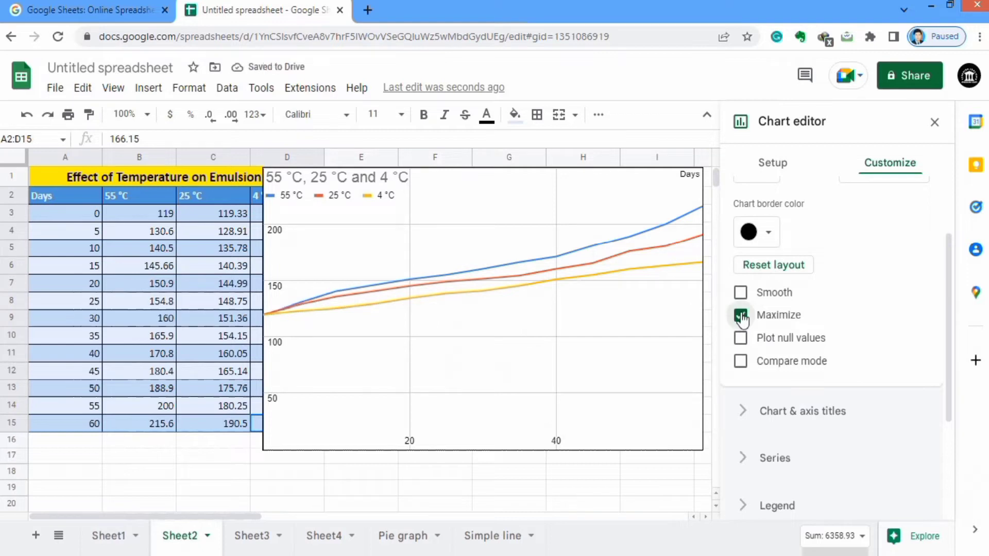
click(741, 316)
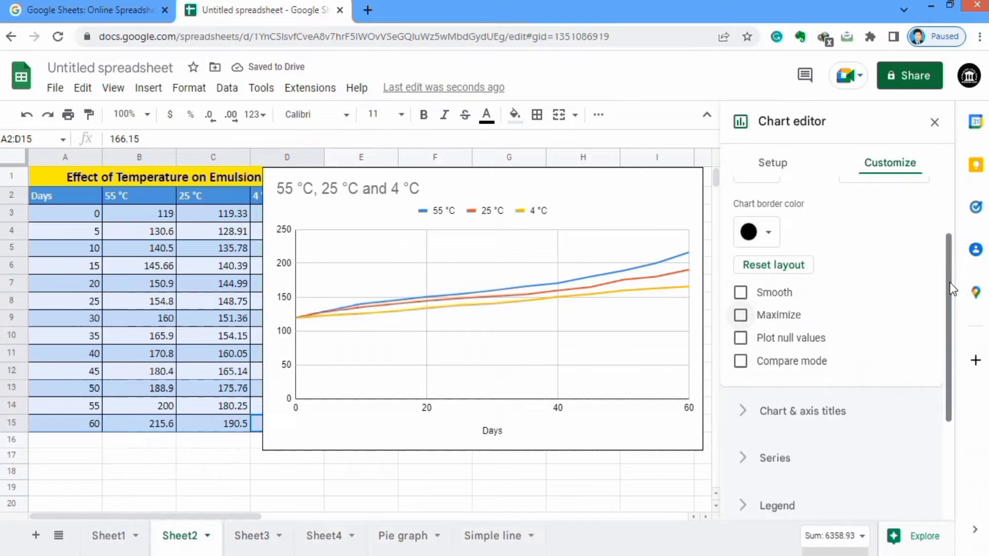
- Replace the chart title text with "Effect of Temperature on Emulsion"
drag(952, 289, 950, 351)
scroll(892, 352, down, 2)
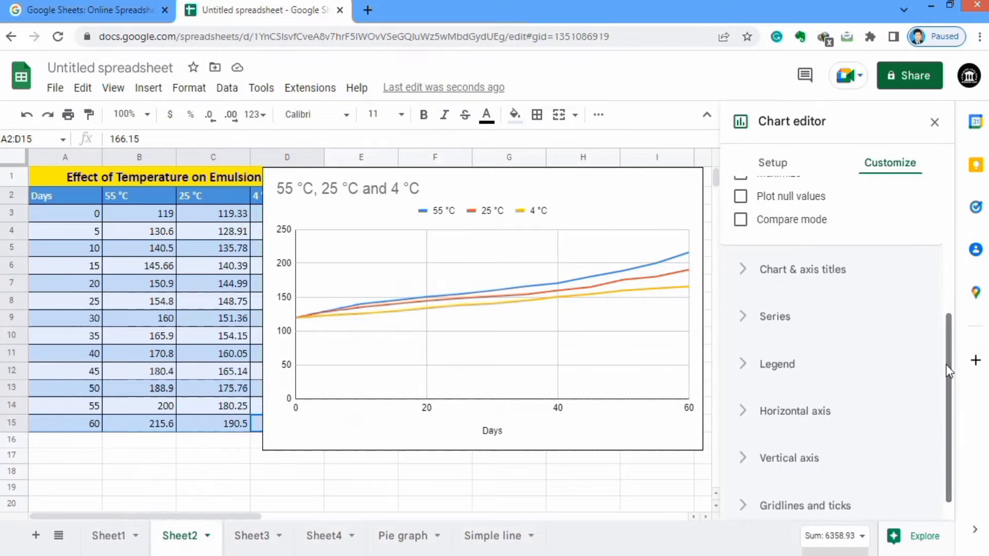
click(796, 275)
drag(952, 368, 947, 251)
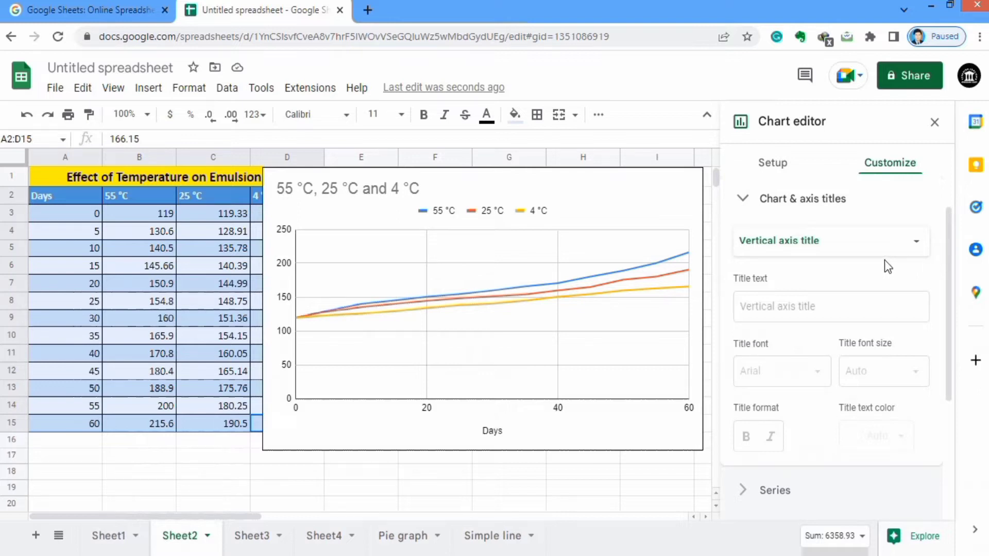
click(917, 247)
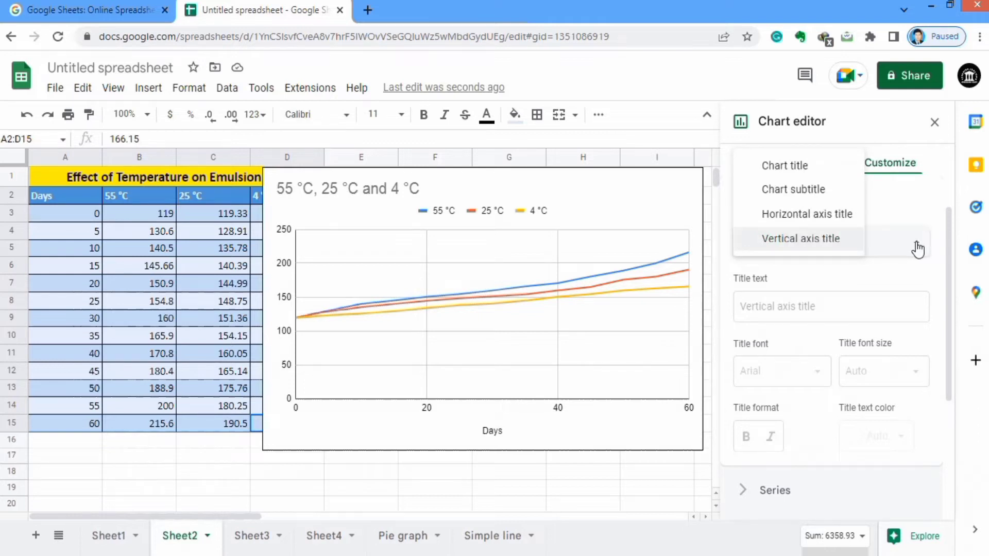
click(800, 170)
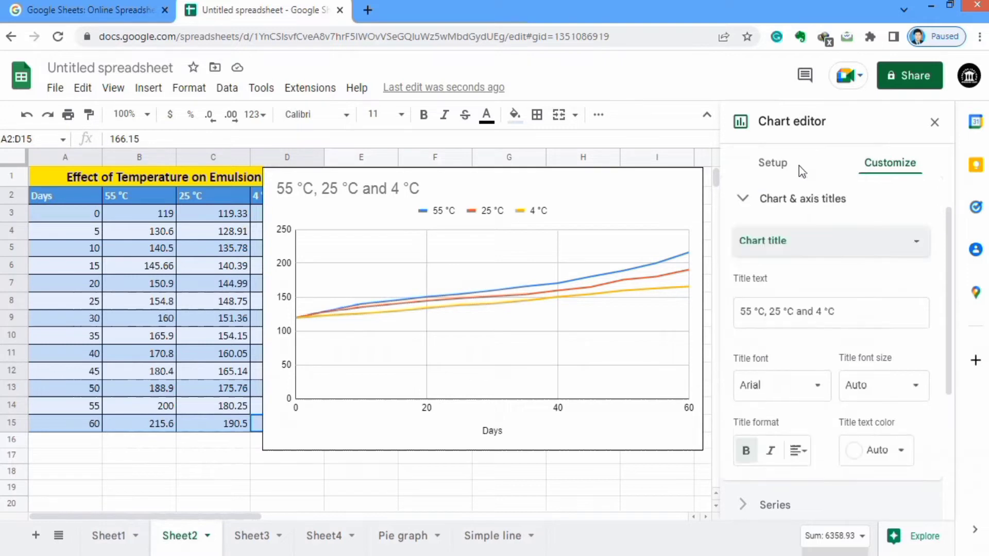
click(846, 312)
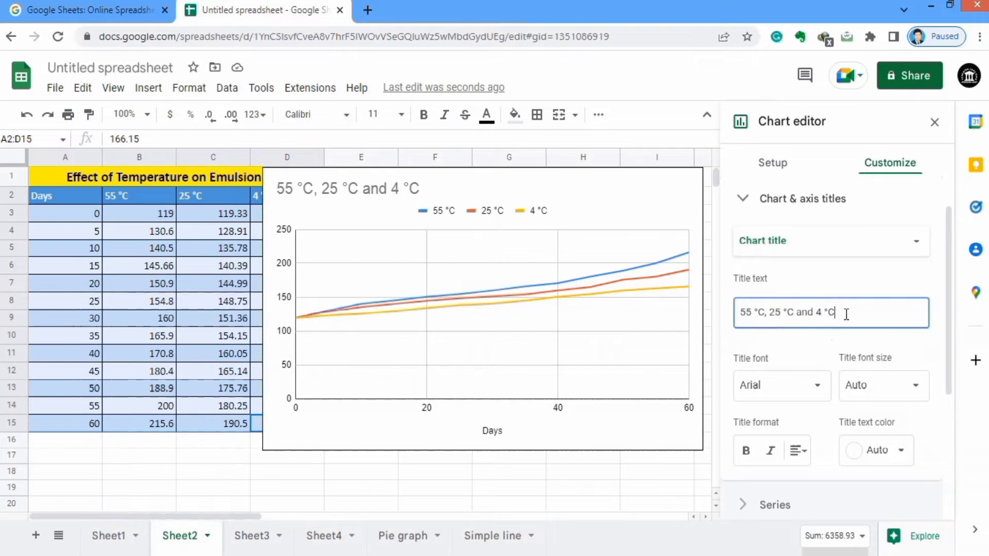
key(BackSpace)
key(BackSpace)
key(BackSpace)
key(BackSpace)
key(BackSpace)
key(BackSpace)
key(BackSpace)
key(BackSpace)
key(BackSpace)
key(BackSpace)
key(BackSpace)
key(BackSpace)
key(BackSpace)
key(BackSpace)
key(BackSpace)
key(BackSpace)
key(BackSpace)
key(BackSpace)
key(BackSpace)
key(BackSpace)
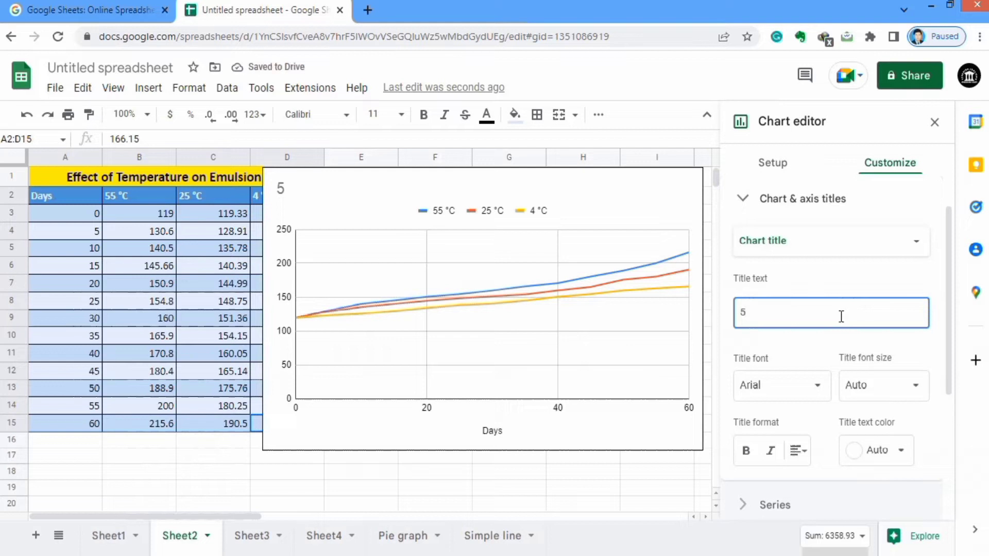
key(BackSpace)
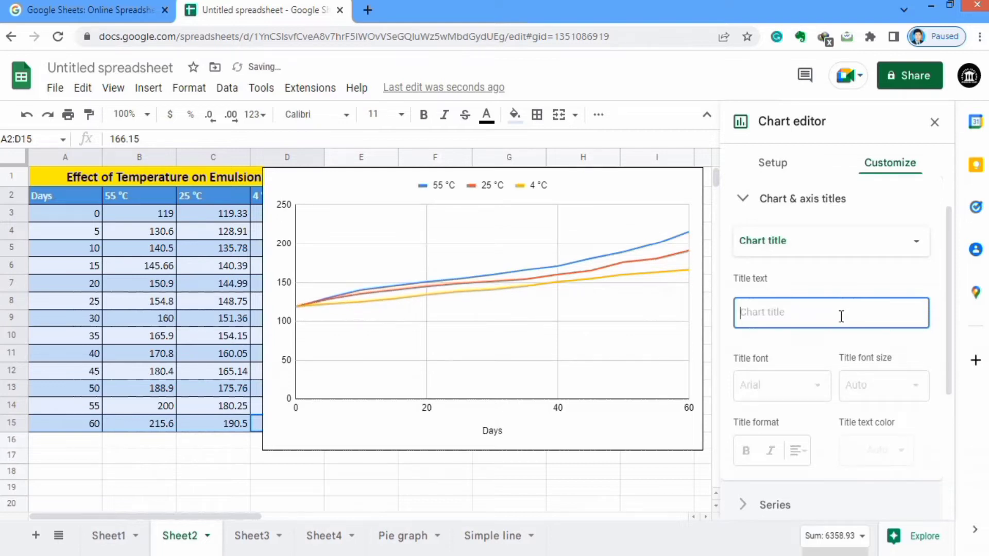
text(Effec)
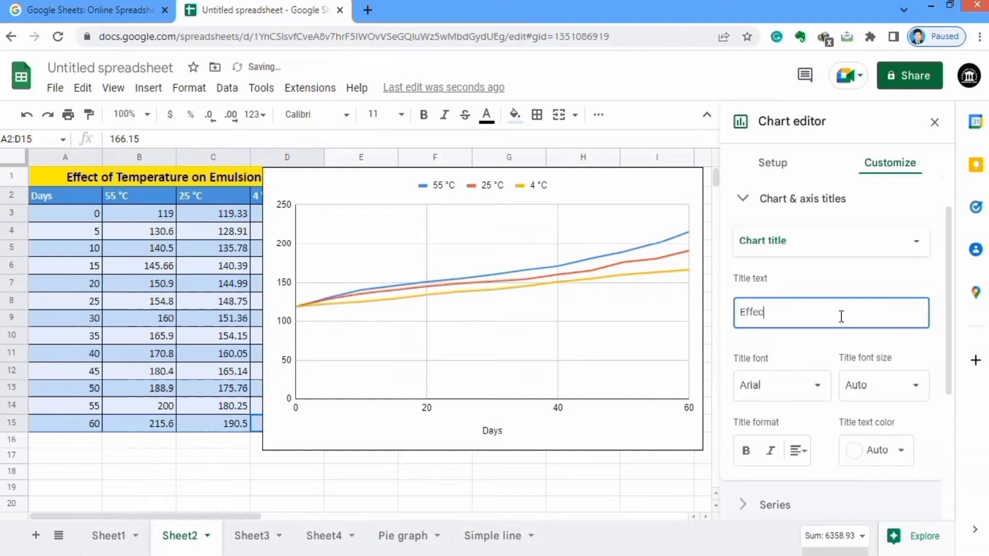
text(t of Tempe)
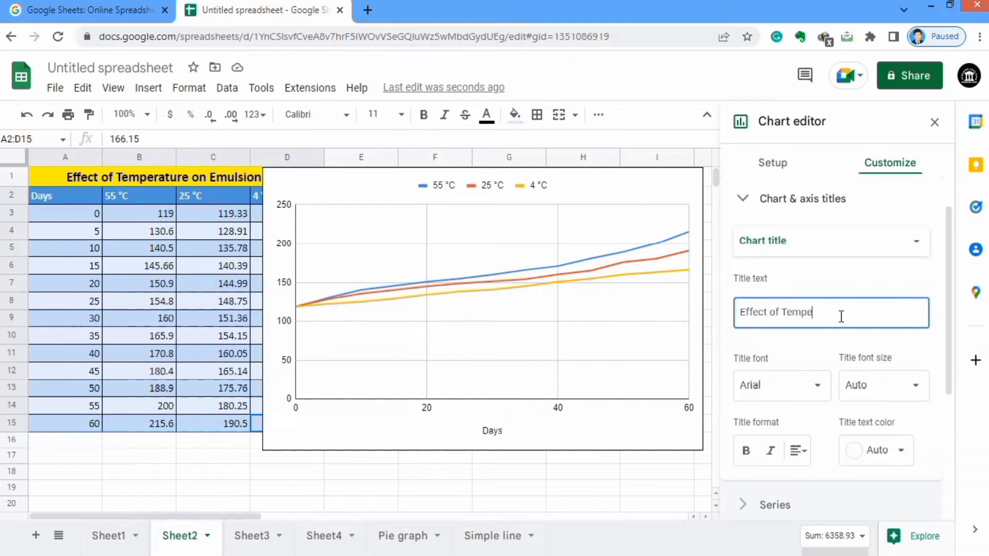
text(rature on mulsion)
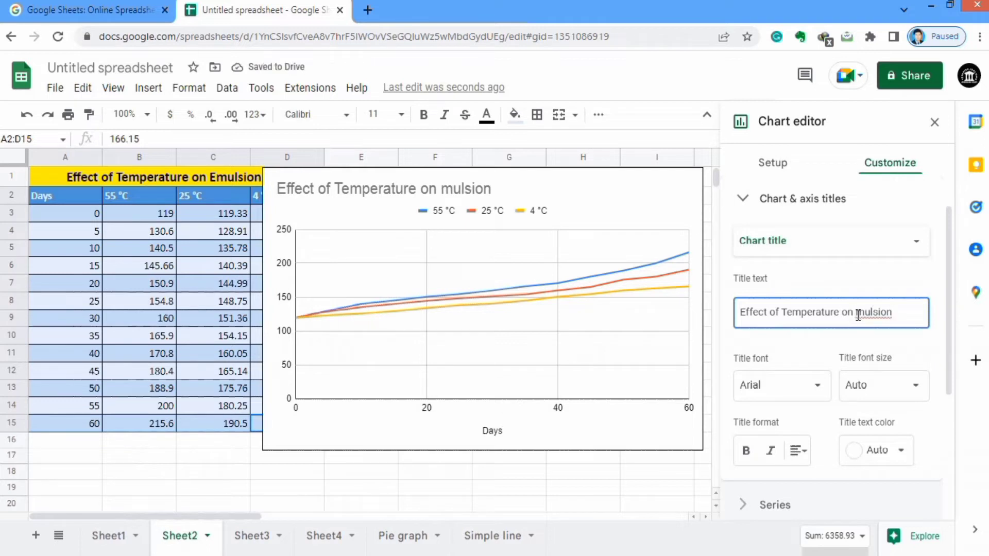
click(857, 313)
text(E)
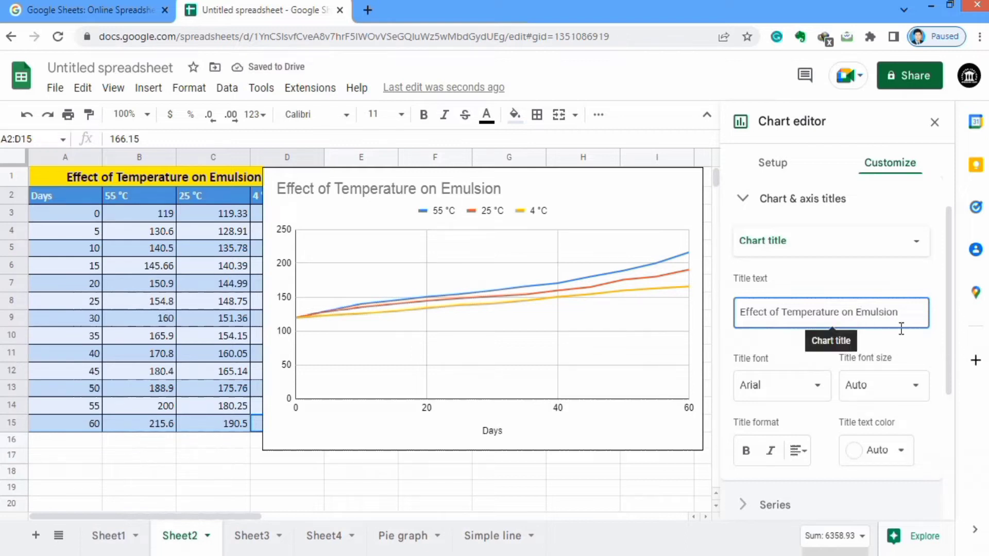
- Set the chart title's font size to 24
drag(949, 346, 934, 362)
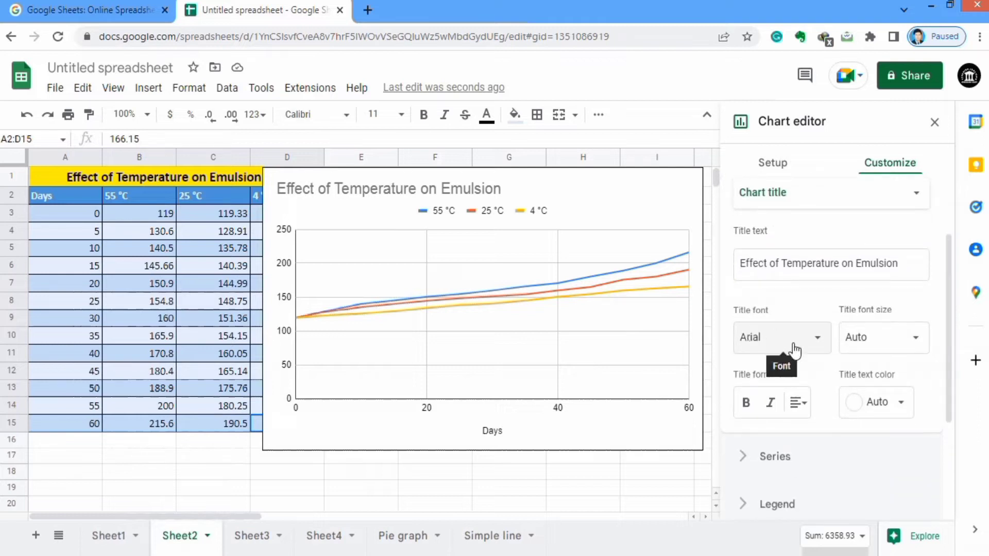
click(918, 344)
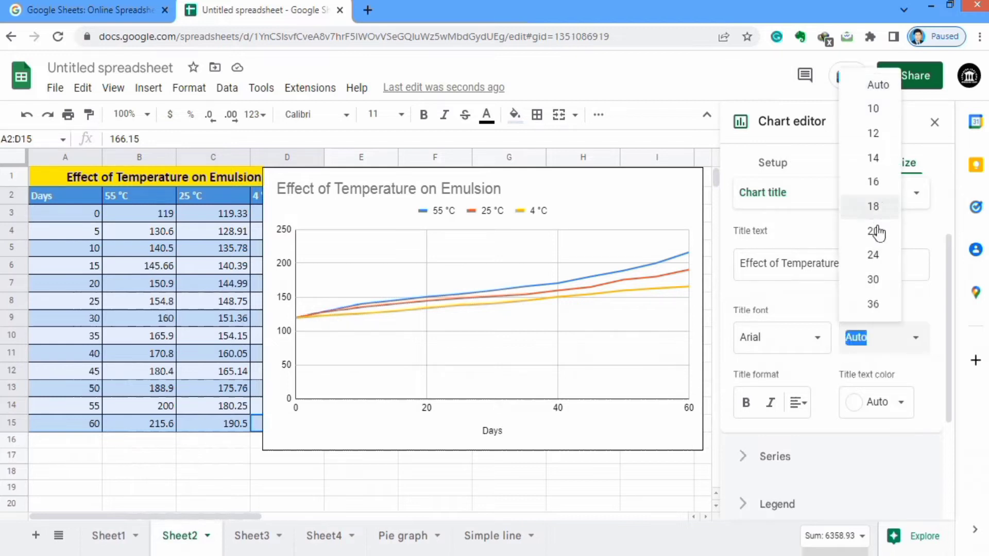
click(883, 257)
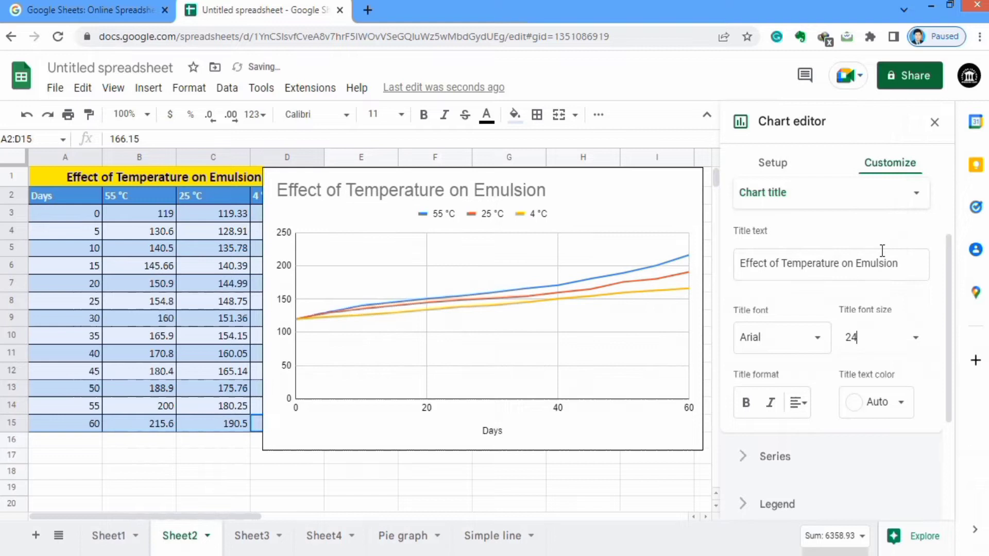
- Make the chart title bold, center it, and set its text color to black
click(745, 403)
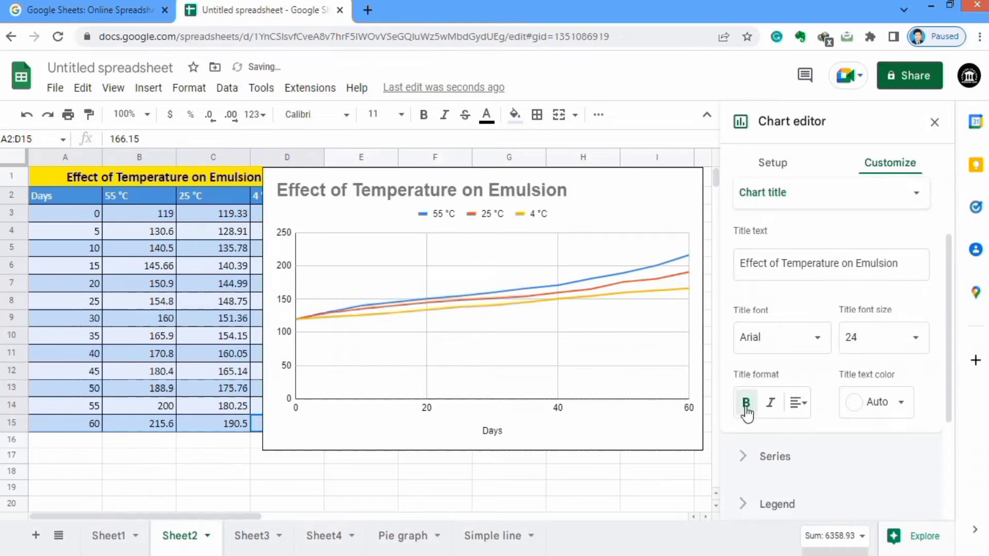
click(803, 407)
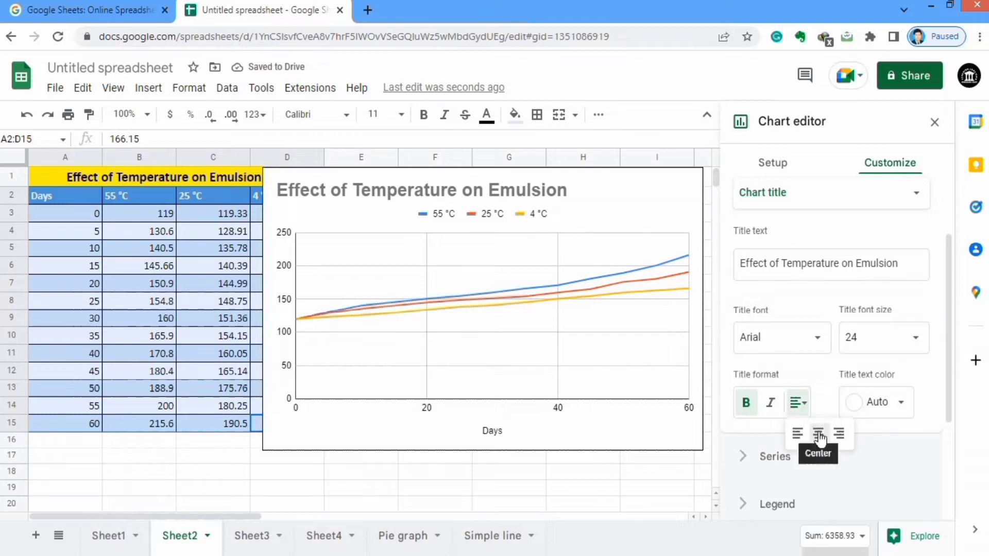
click(819, 435)
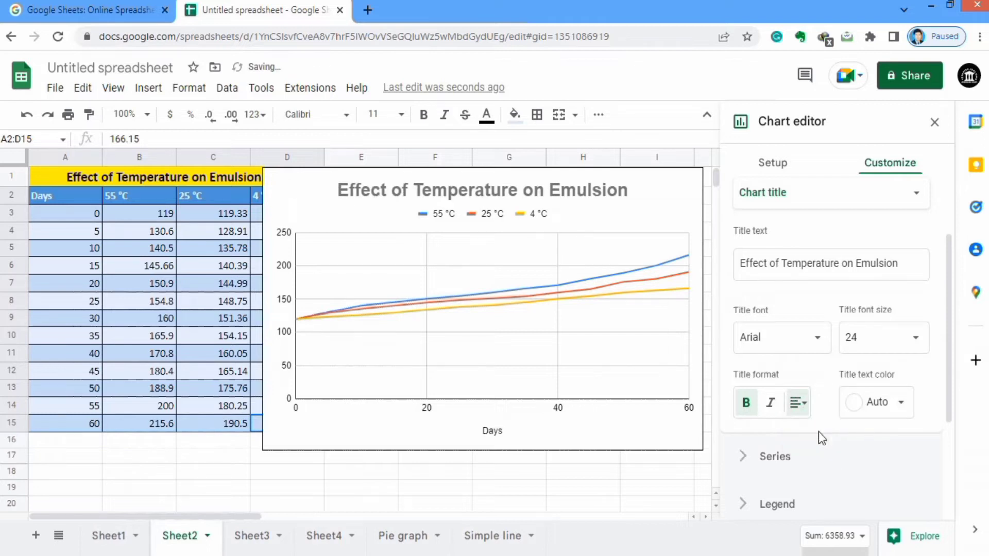
click(902, 407)
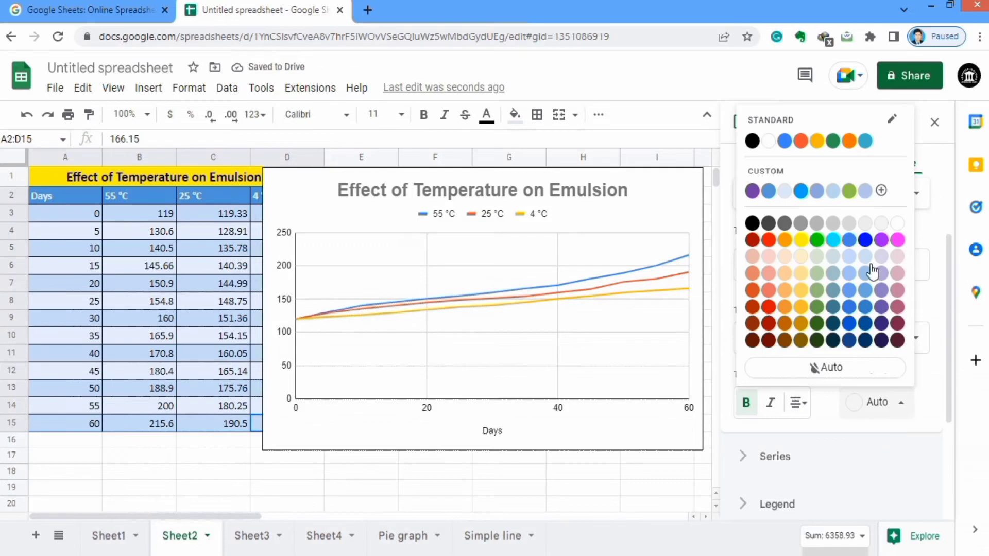
click(752, 142)
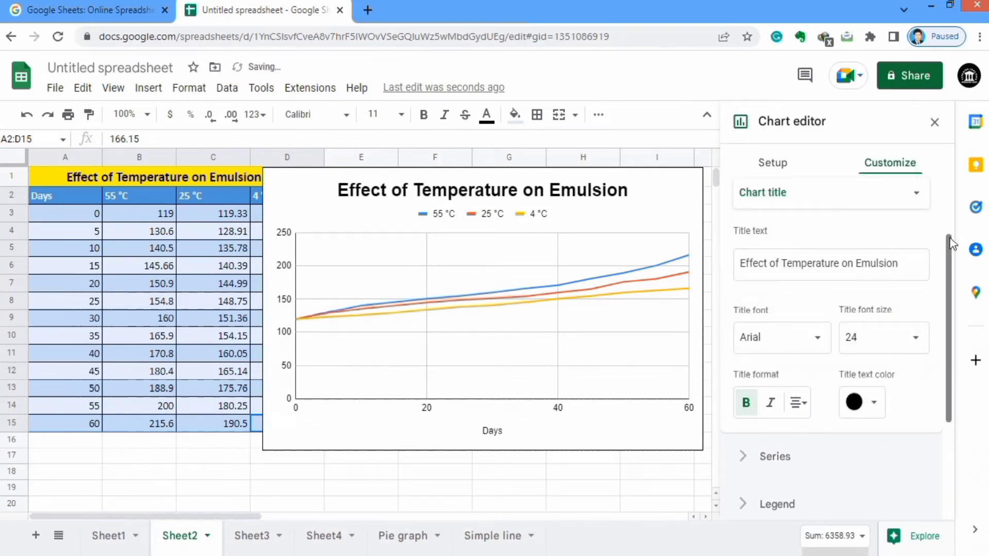
- Format the horizontal axis title with font size 14, bold style and black text color
drag(955, 258, 954, 229)
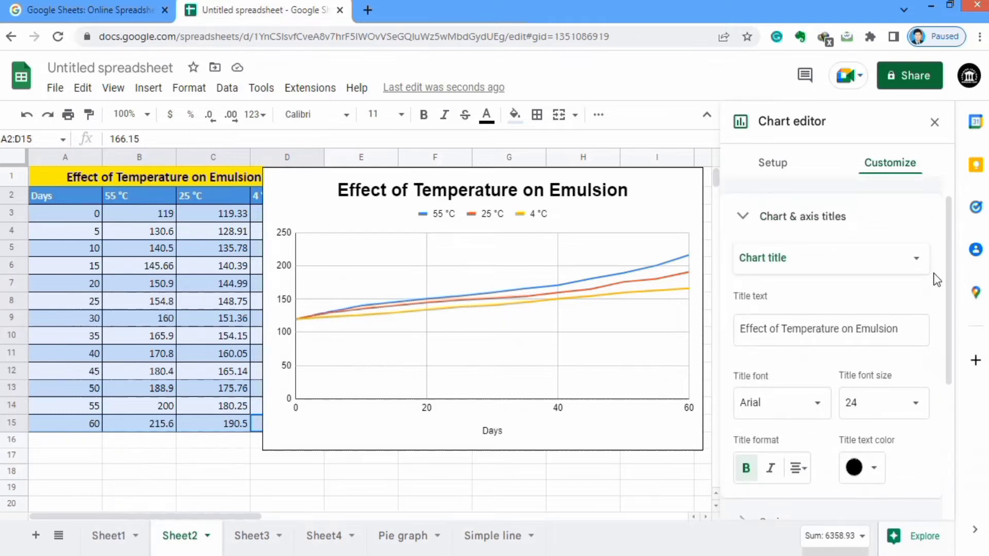
click(918, 261)
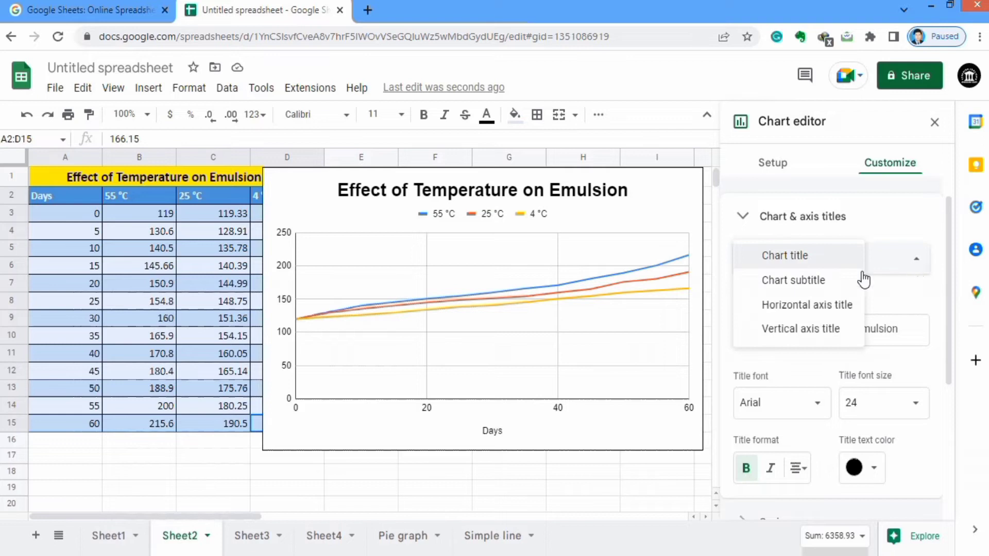
click(823, 309)
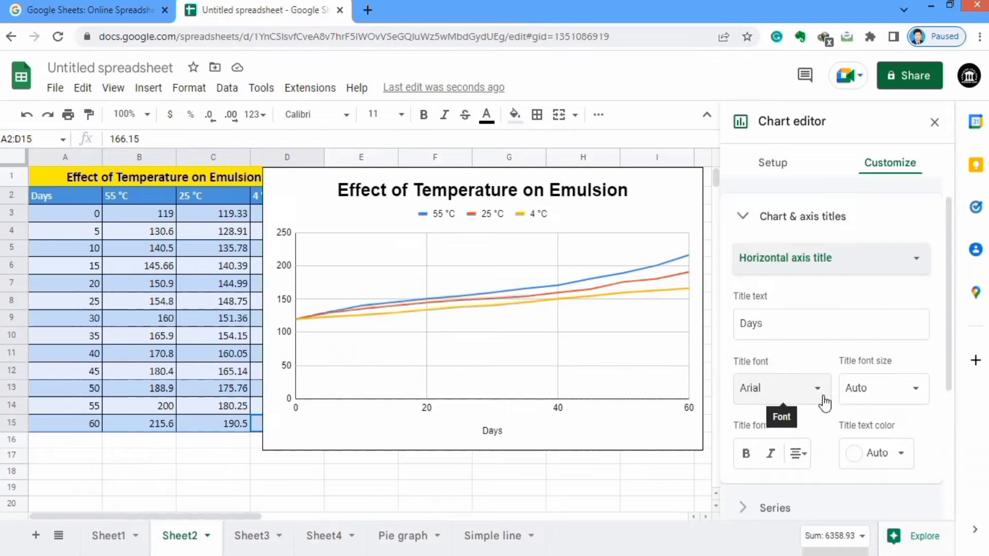
click(917, 389)
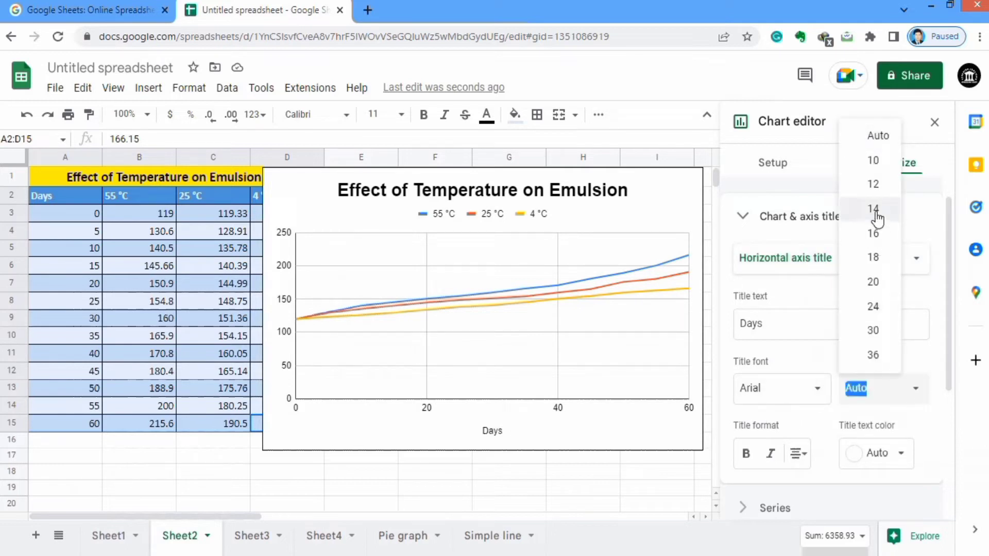
click(877, 219)
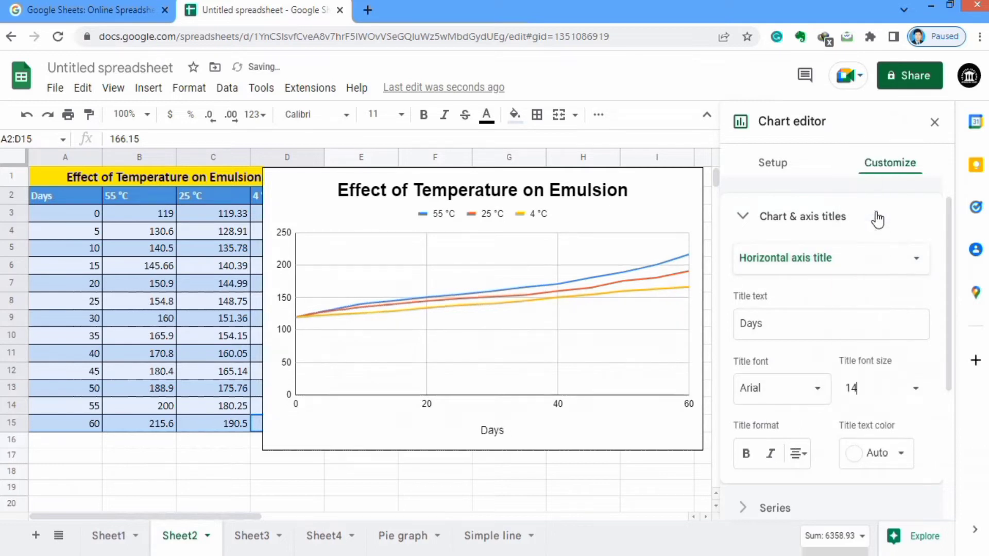
click(746, 457)
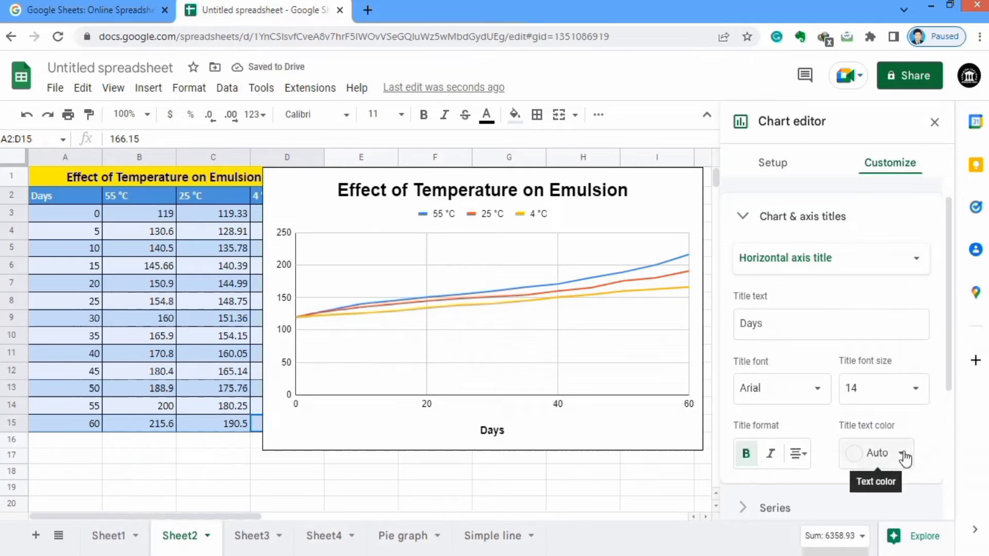
click(901, 454)
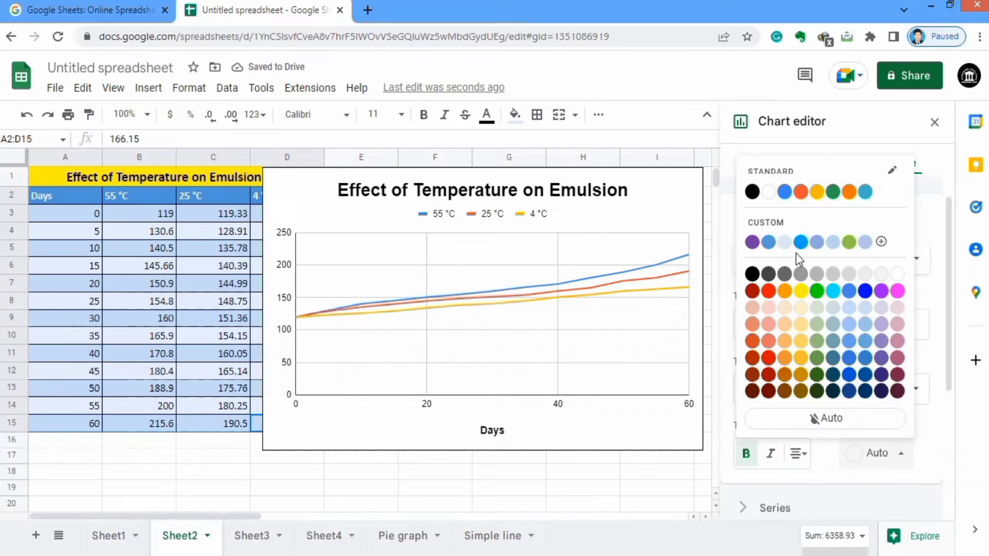
click(753, 274)
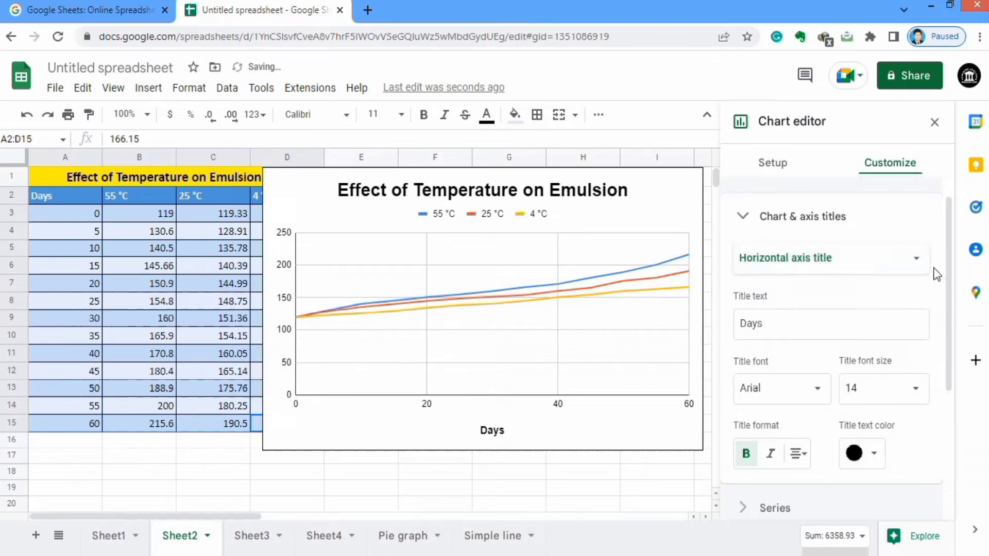
- Set the vertical axis title text to "Droplet Size"
click(919, 263)
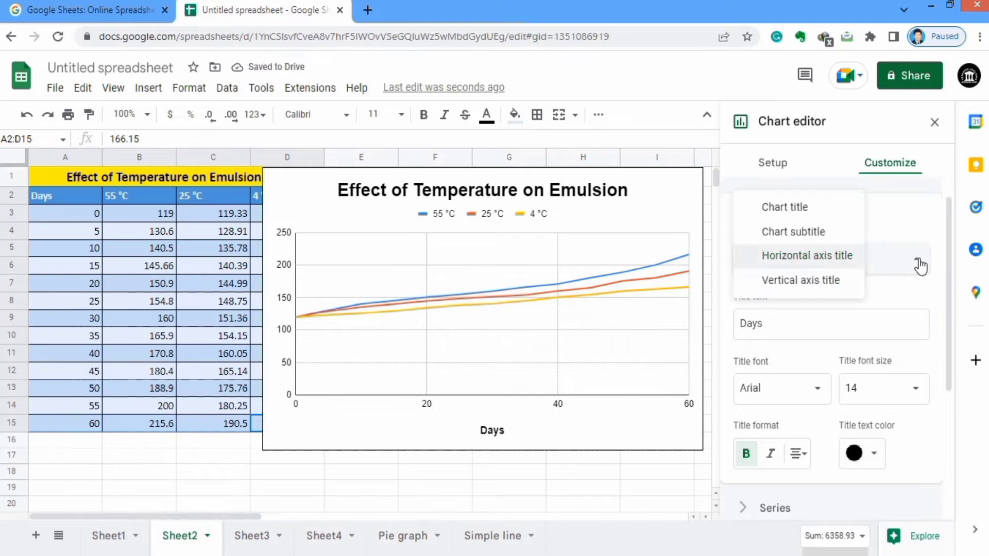
click(791, 282)
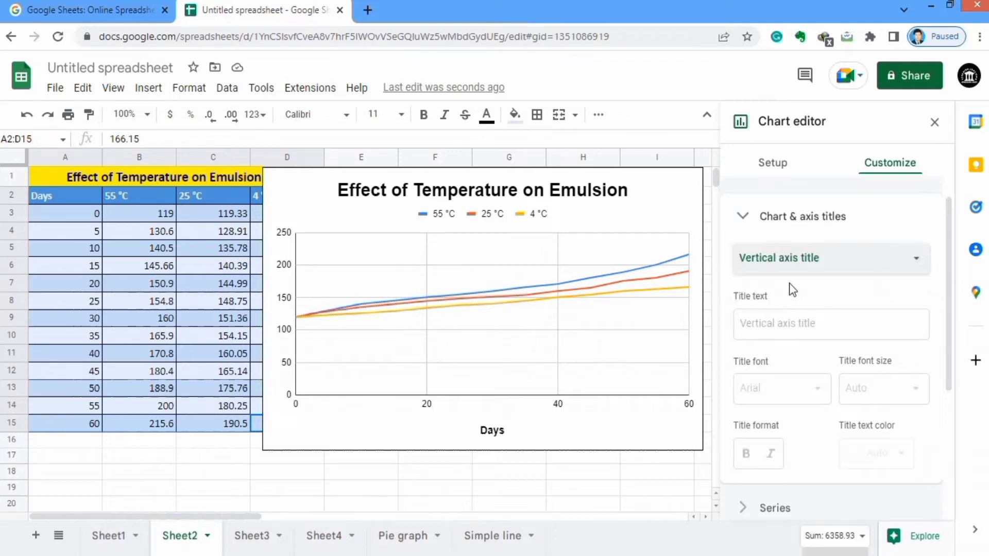
click(766, 323)
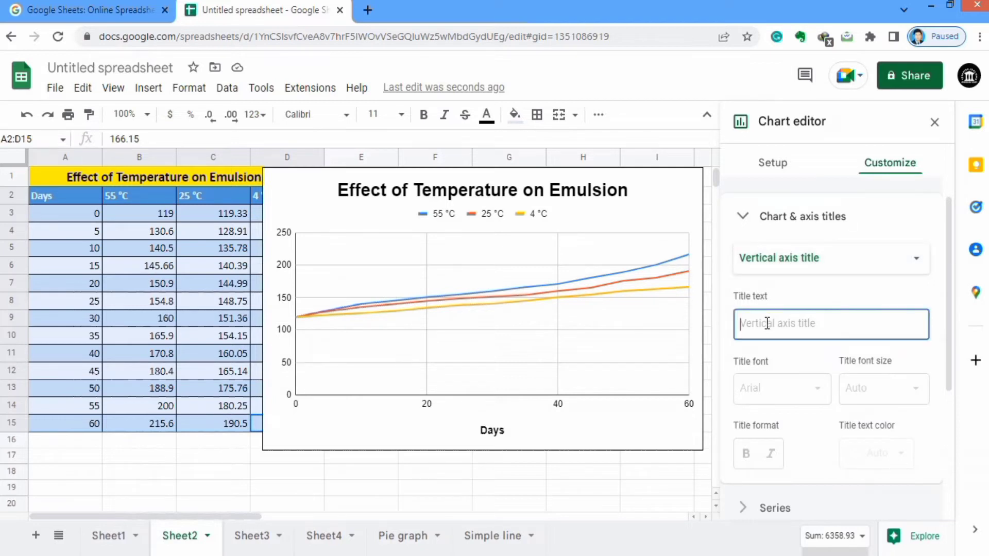
text(Dr)
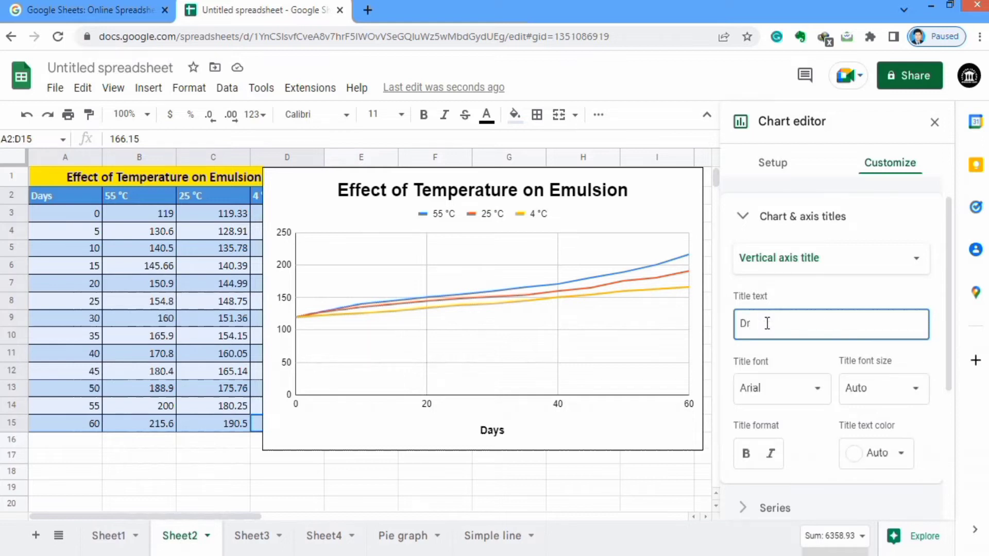
text(o)
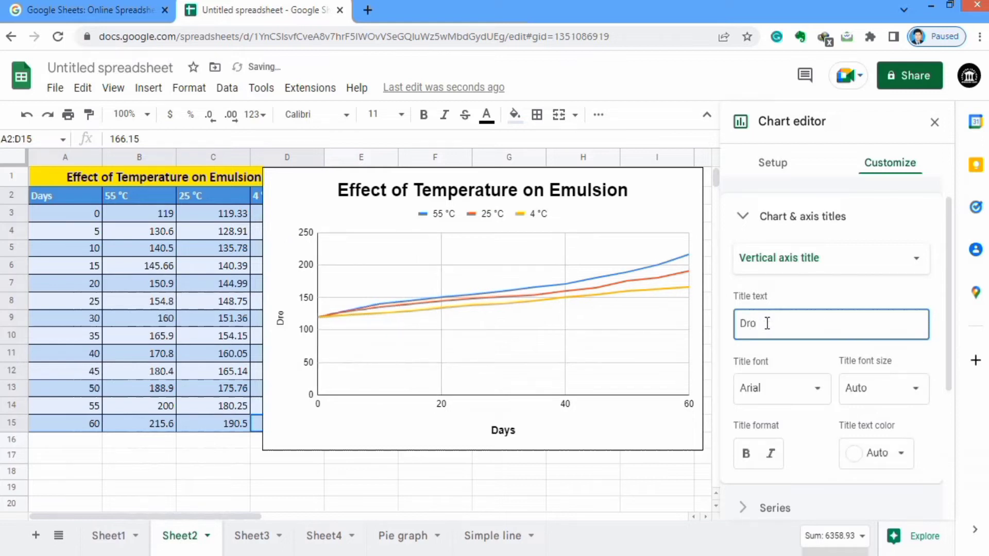
text(plet Size)
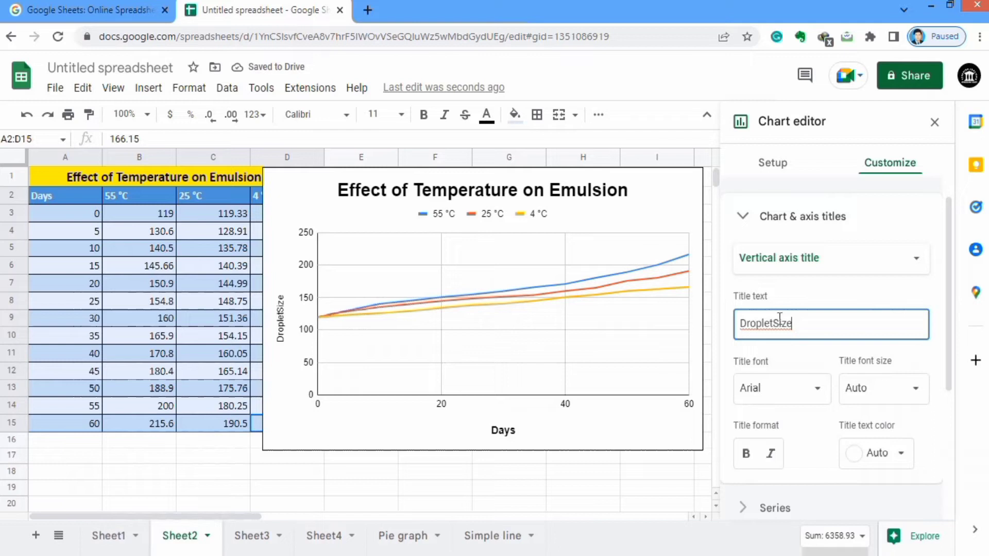
click(775, 327)
- Format the vertical axis title with font size 14, bold style and black text color
drag(949, 291, 946, 318)
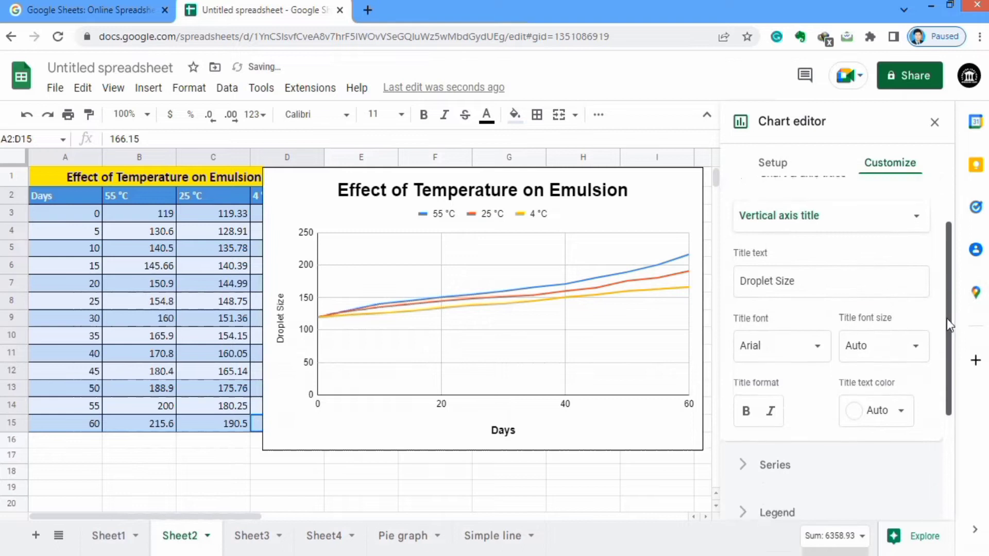
click(918, 348)
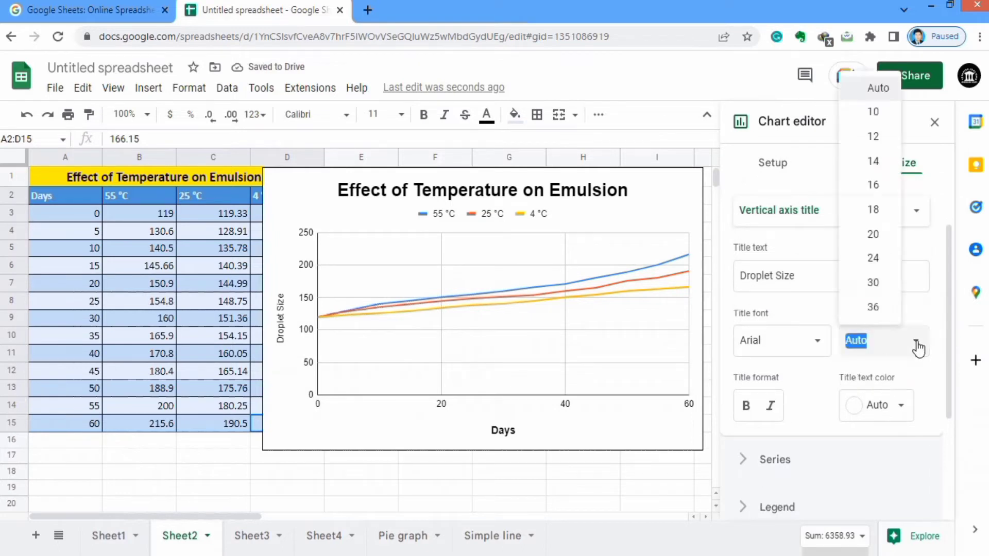
click(872, 165)
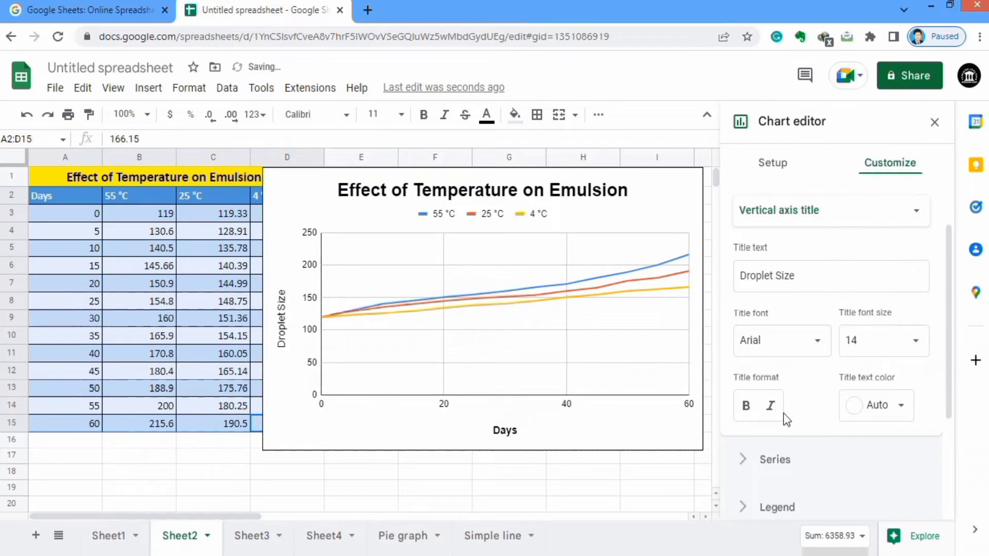
click(746, 411)
click(902, 412)
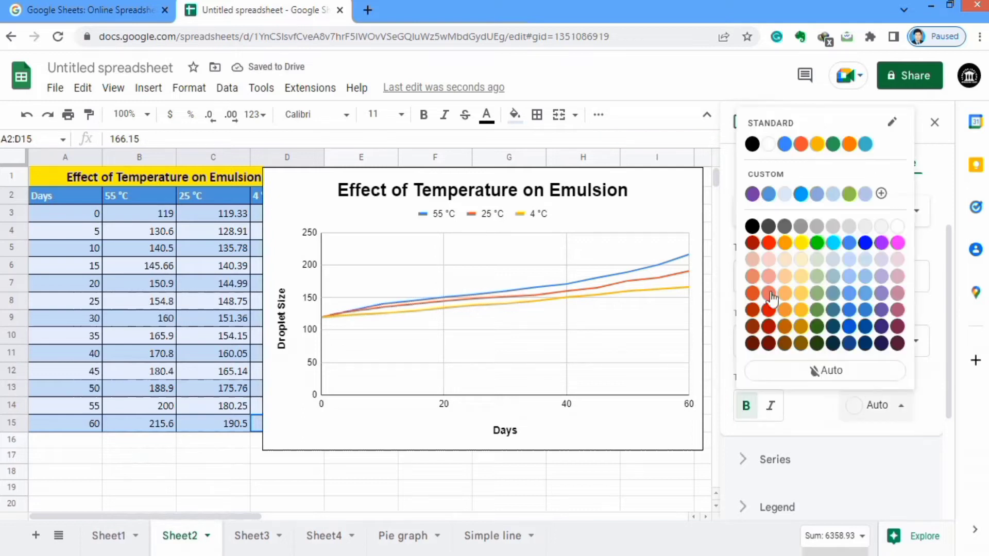
click(752, 227)
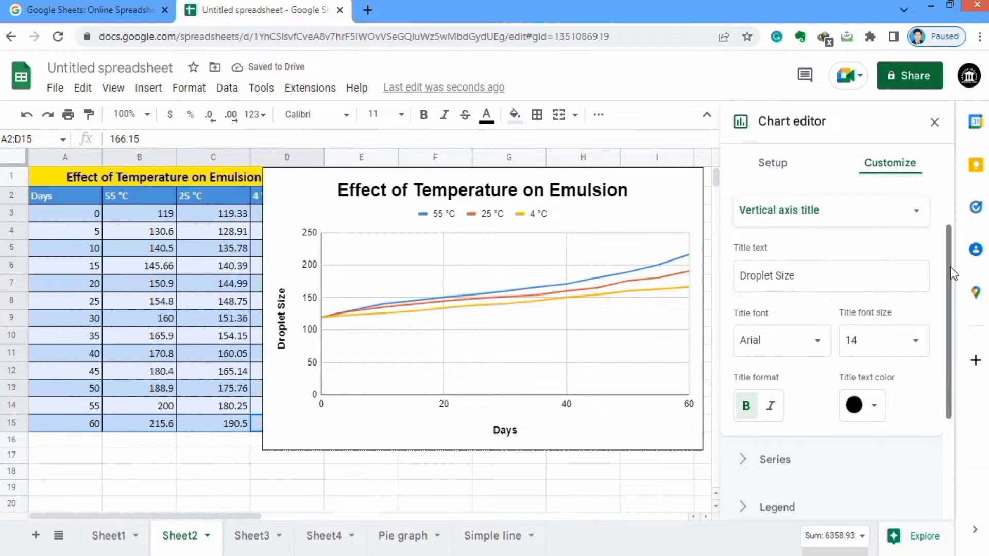
- Set the 55 °C series' line color to the standard green and its dash type to solid
drag(950, 267, 947, 357)
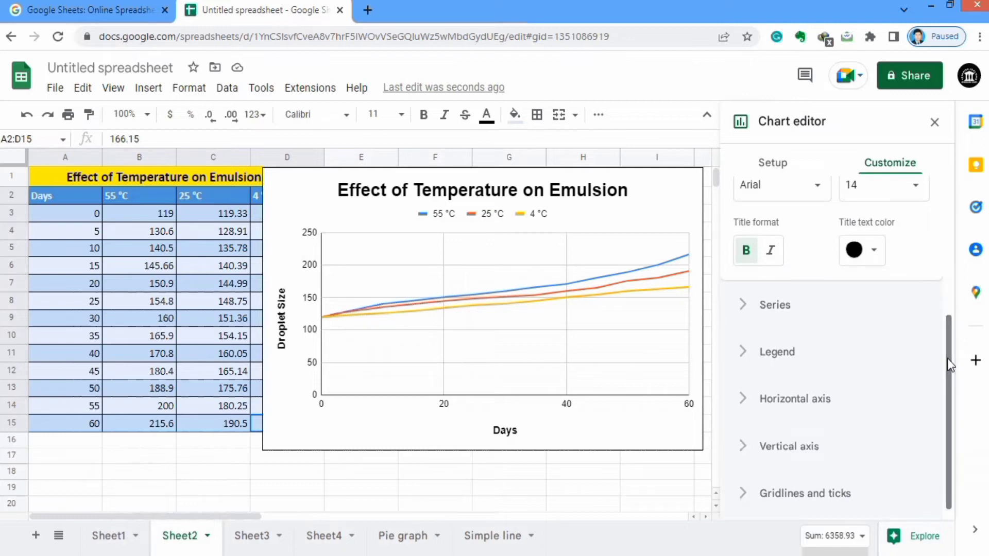
click(783, 309)
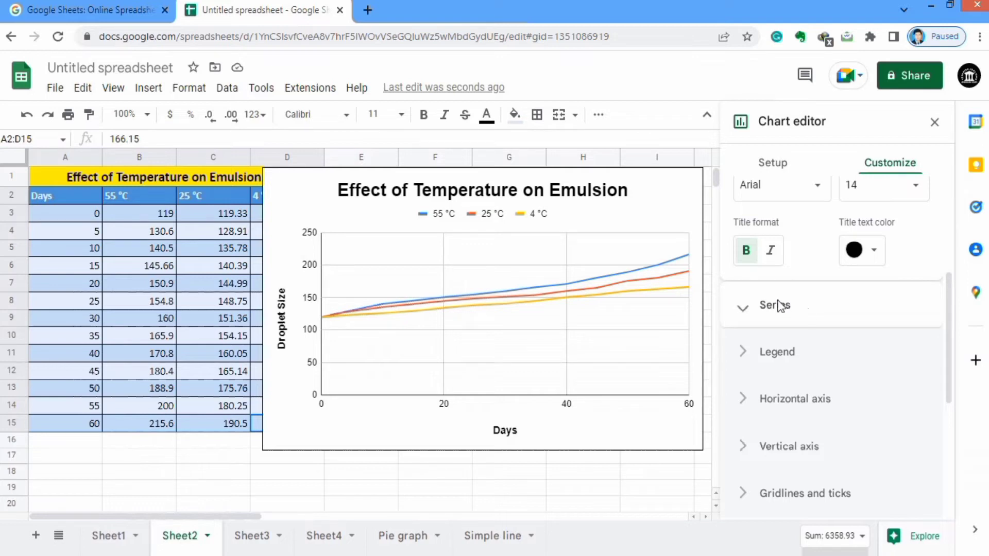
drag(951, 305, 951, 281)
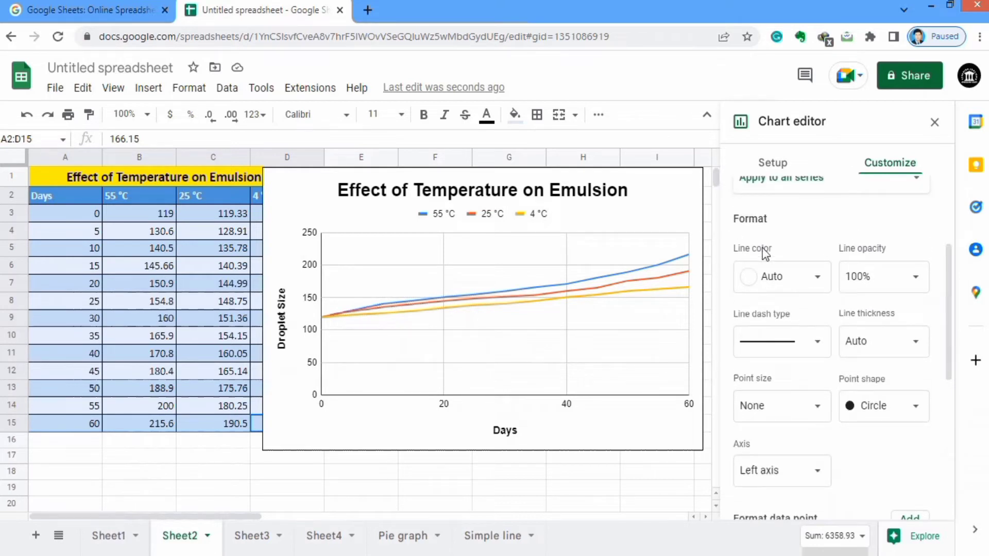
drag(948, 260, 950, 251)
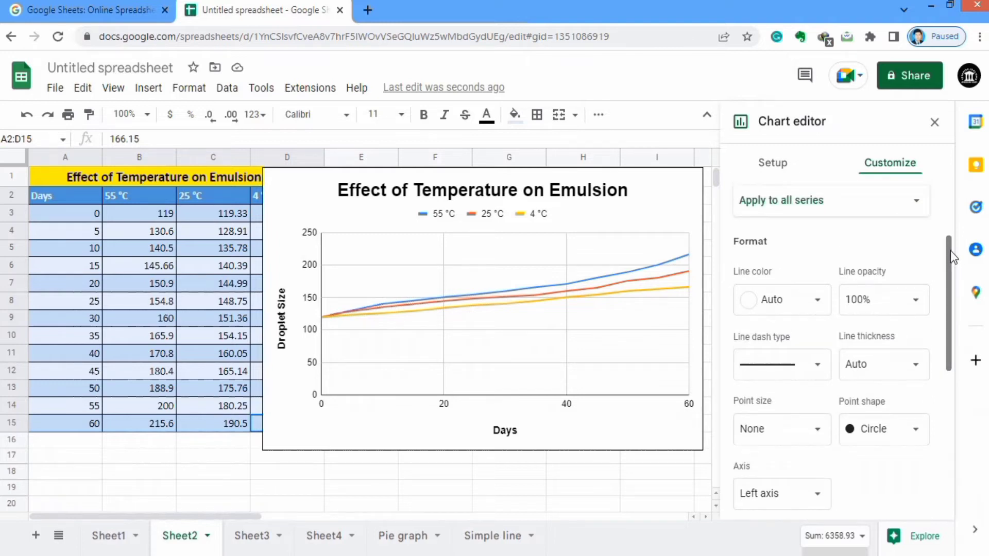
drag(948, 253, 949, 249)
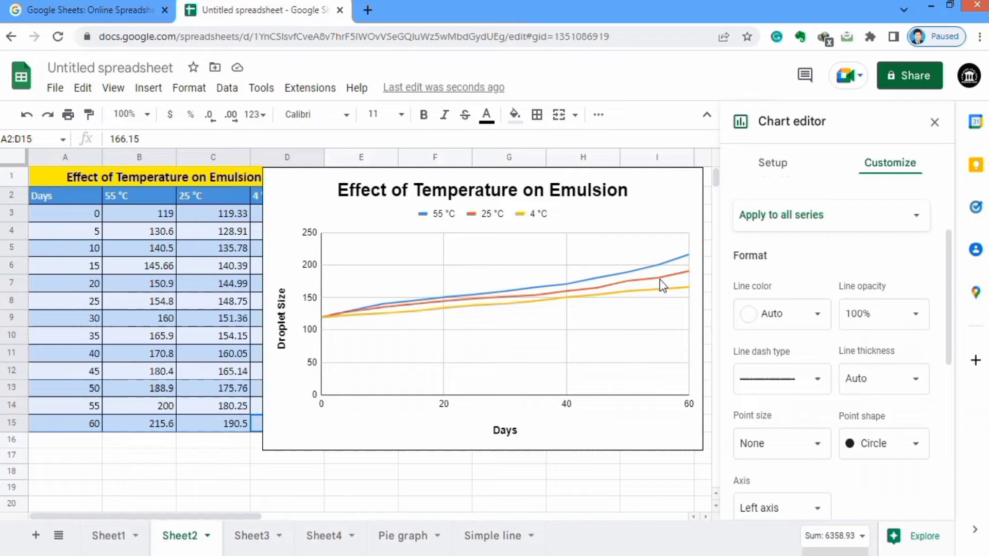
click(917, 220)
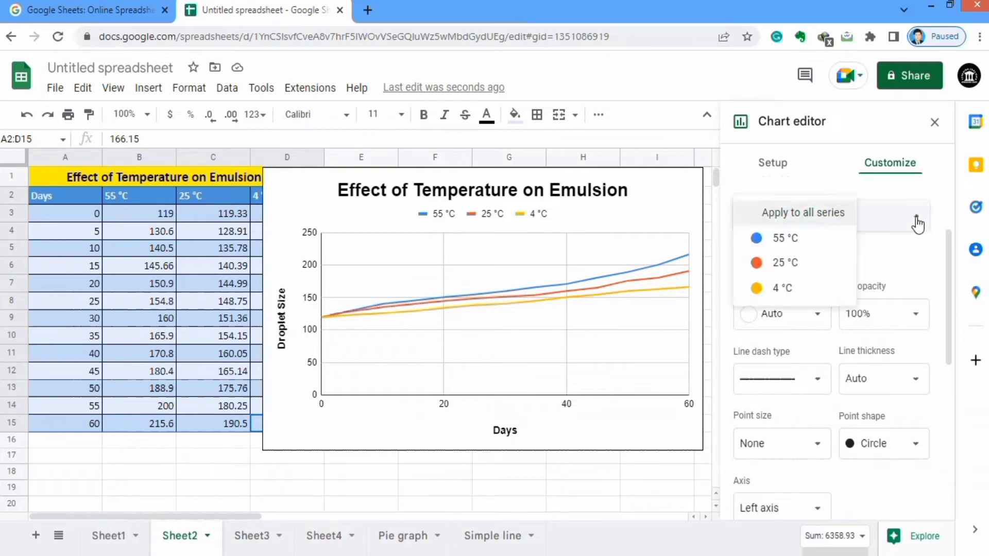
click(795, 240)
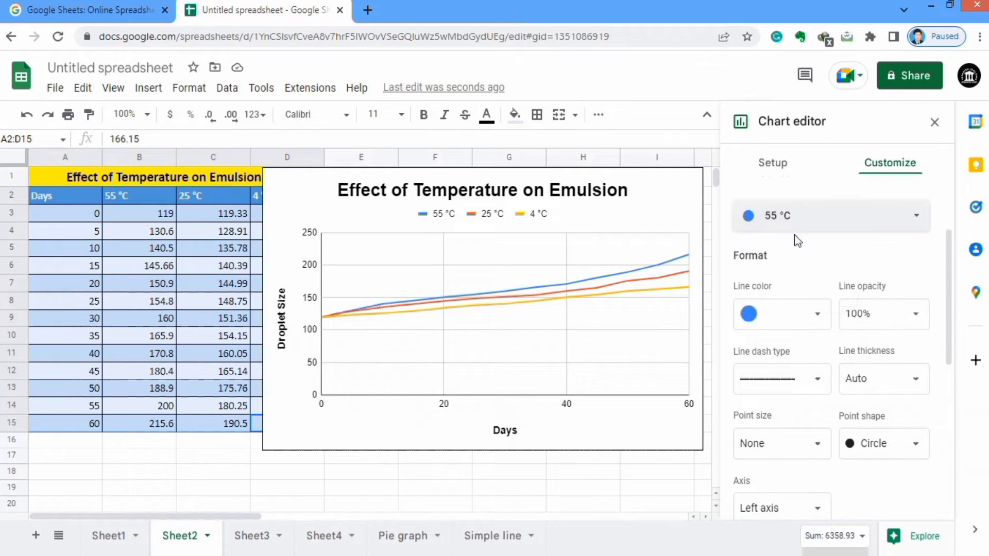
click(818, 315)
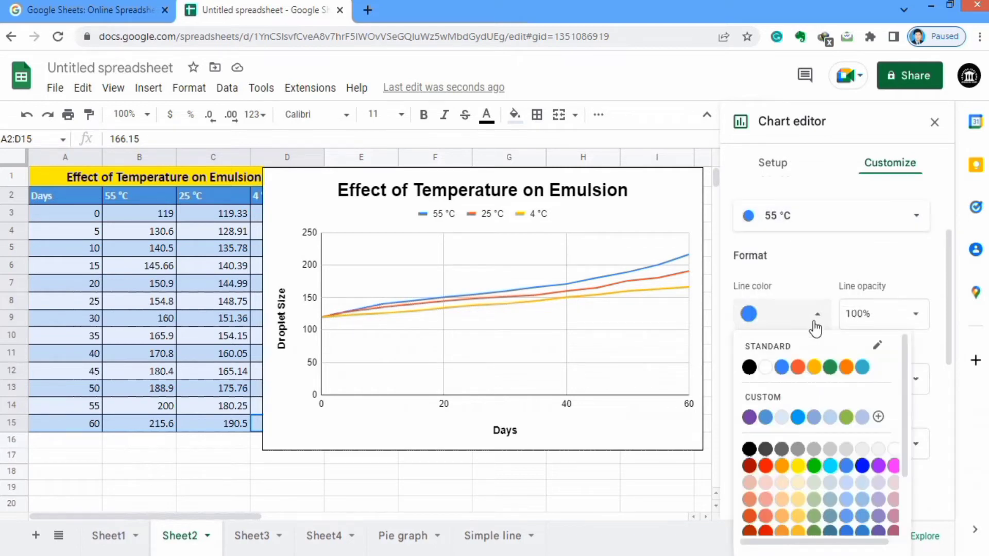
click(830, 367)
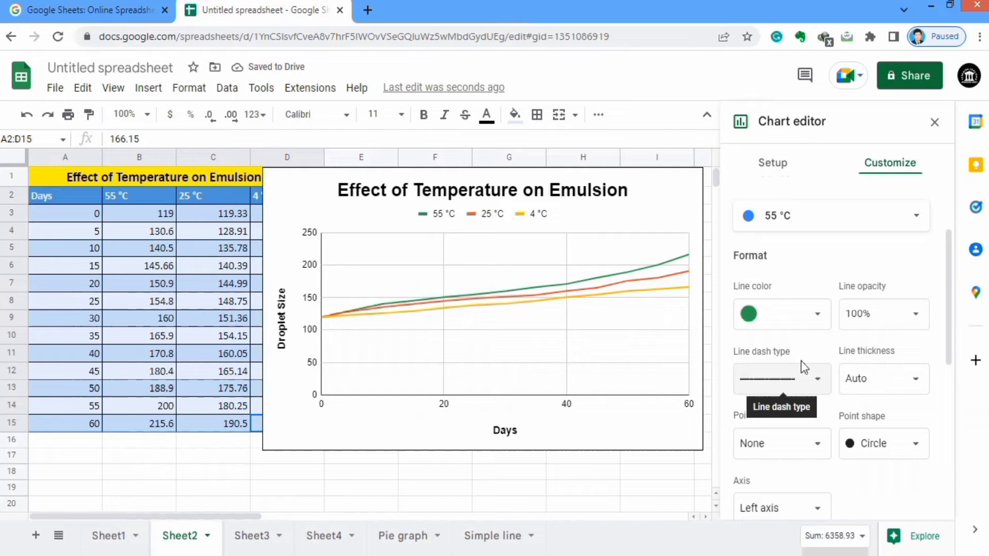
click(818, 381)
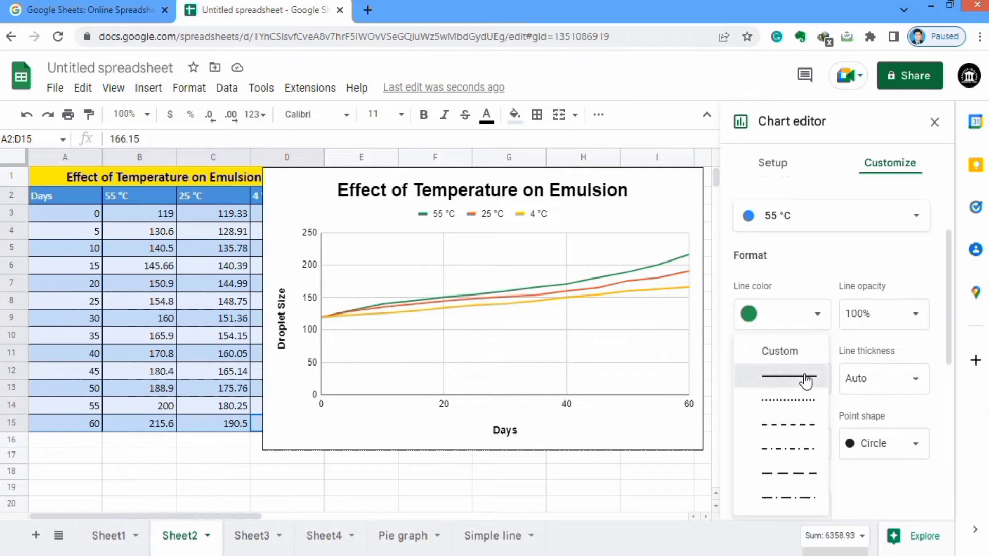
click(806, 380)
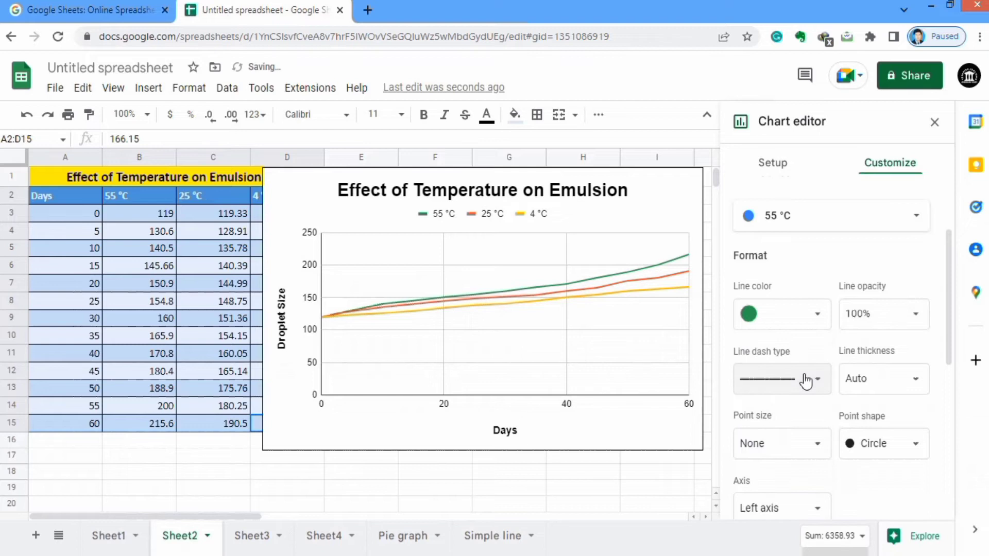
- Set the 55 °C series' line thickness to 2px and give it triangle points with a 7px point size
click(916, 383)
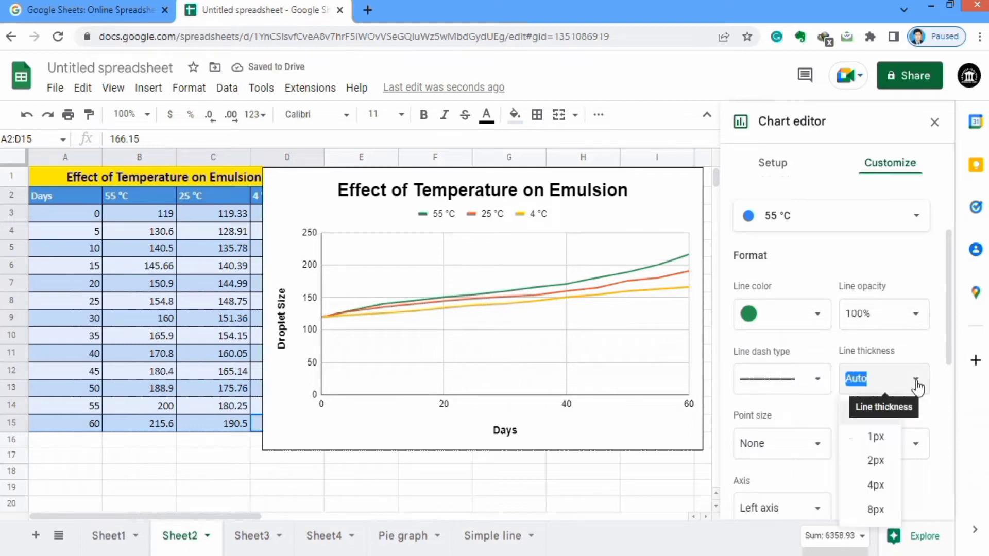
click(882, 463)
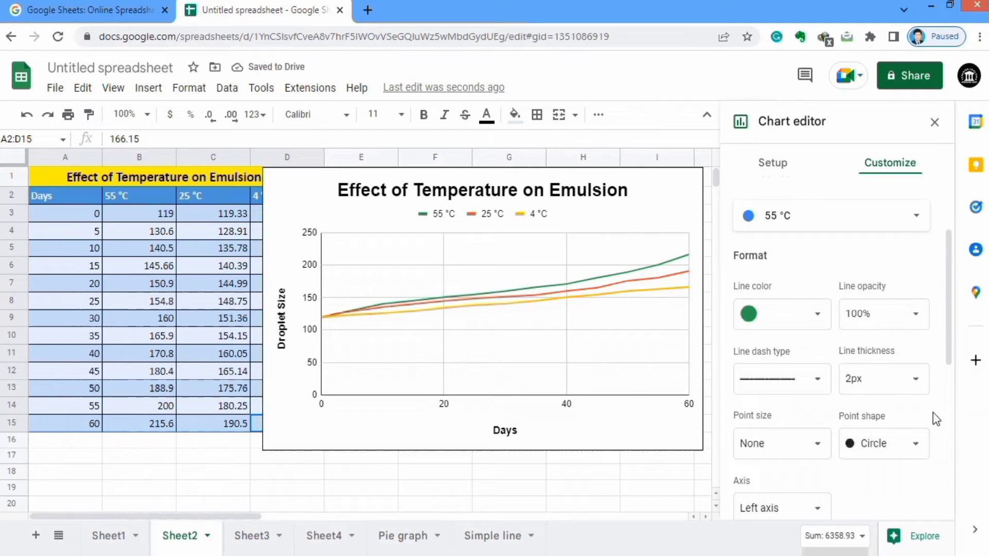
click(915, 380)
click(818, 449)
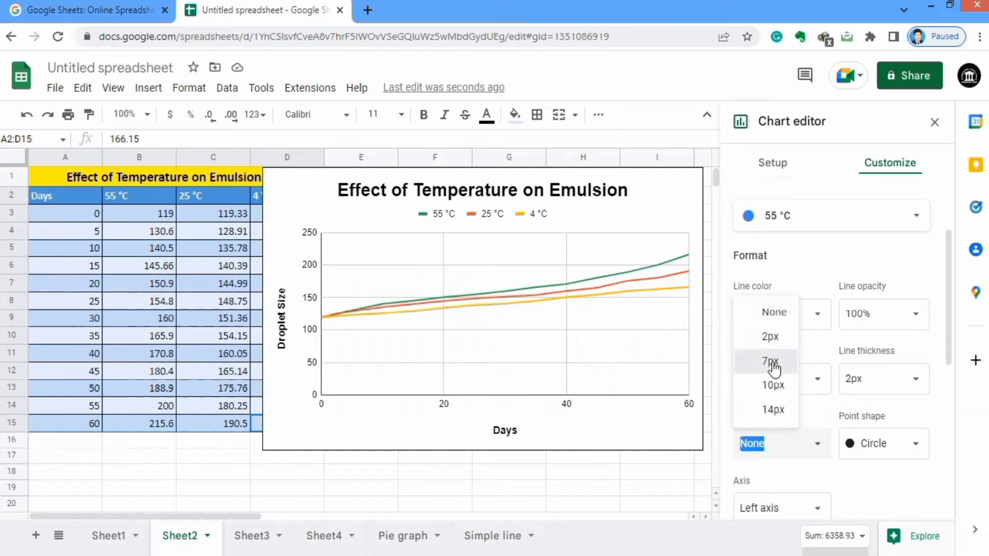
click(772, 367)
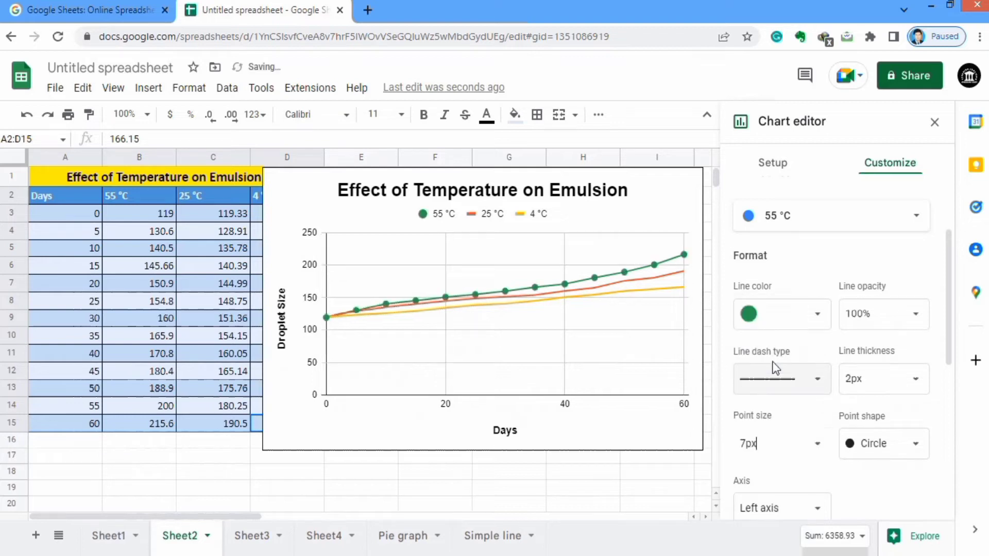
click(919, 446)
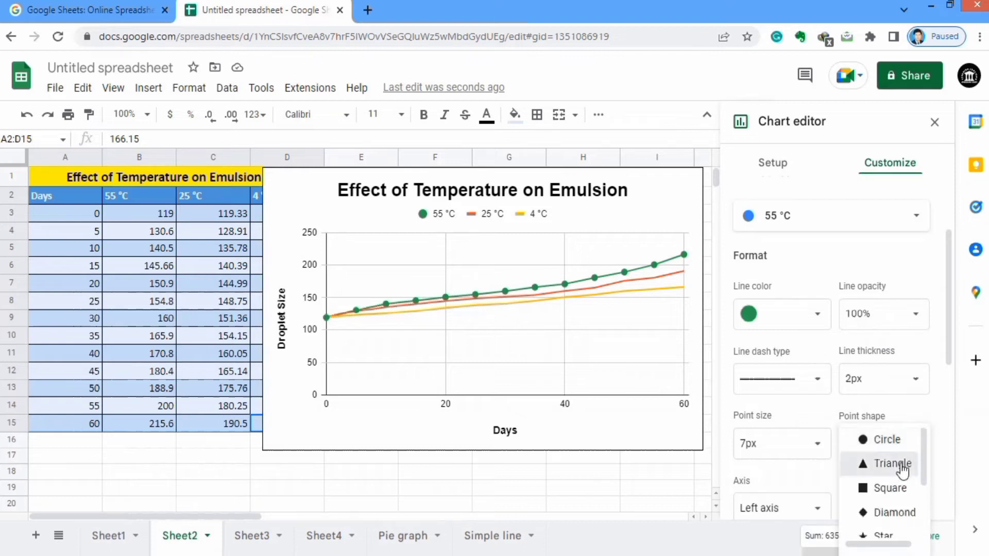
click(902, 466)
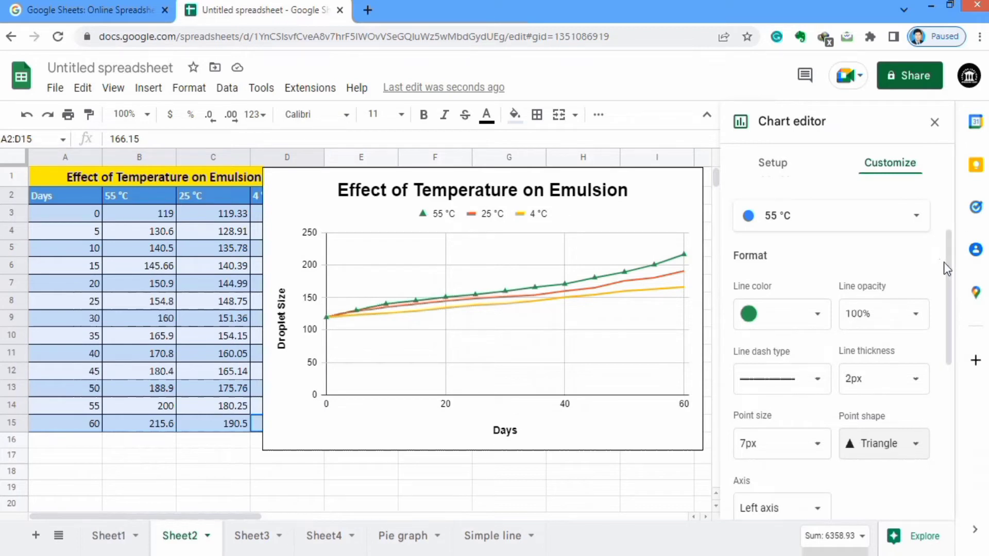
- Set the 25 °C series' line color to the custom purple and its line thickness to 2px
mouse_move(949, 261)
mouse_down()
mouse_move(947, 298)
mouse_move(947, 267)
mouse_up()
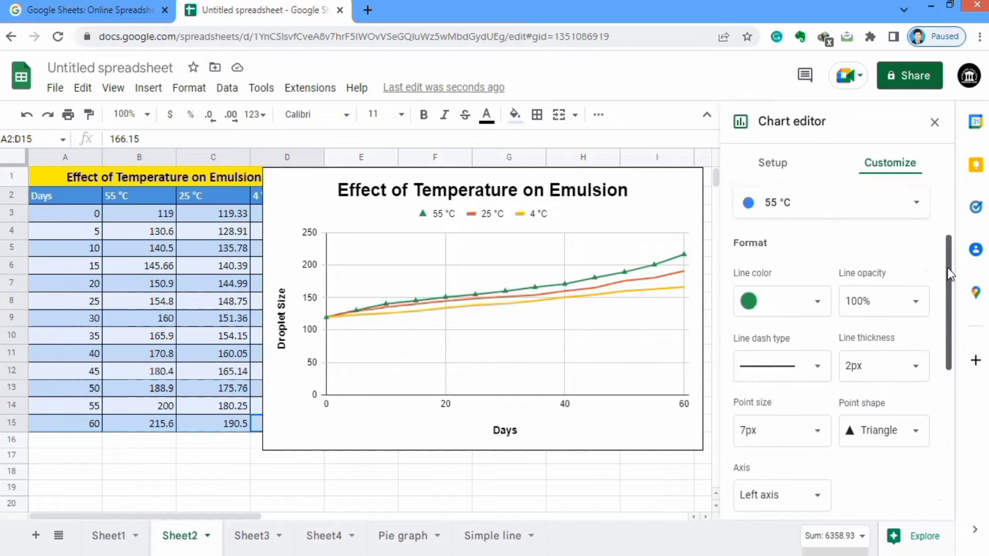
click(916, 203)
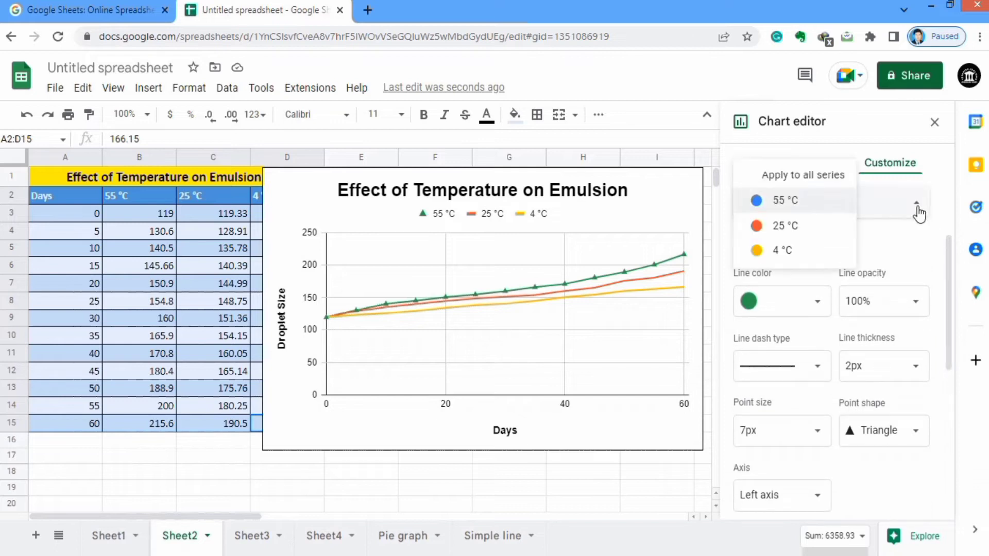
click(803, 227)
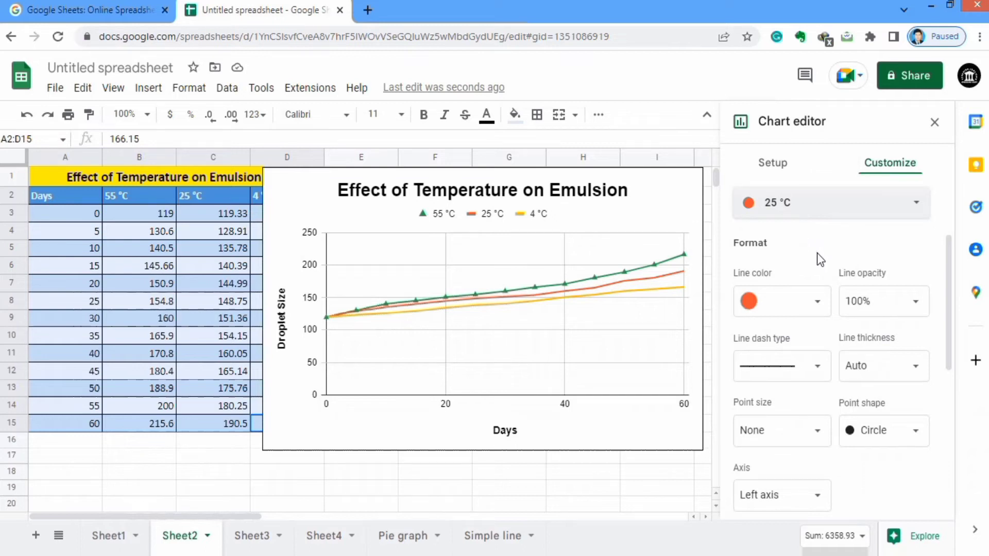
click(818, 302)
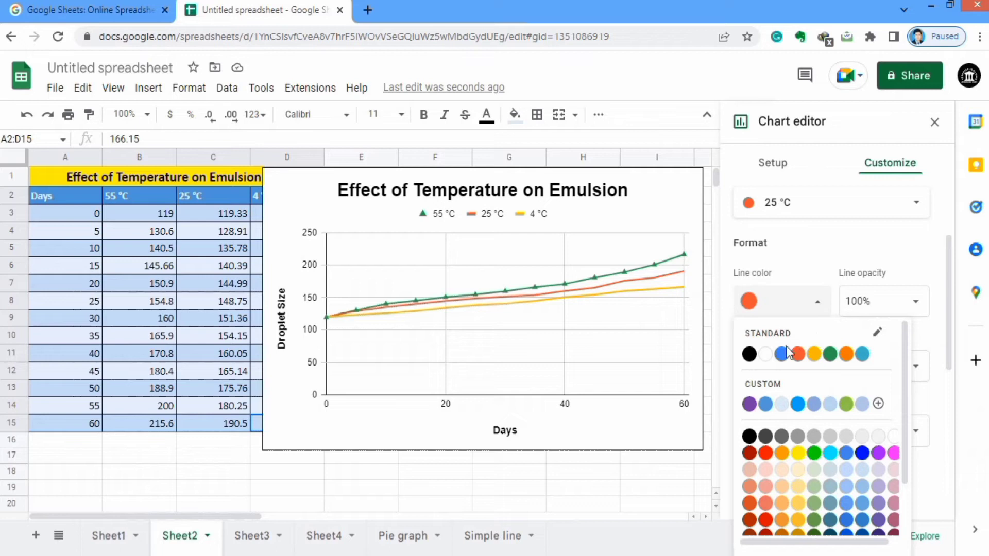
click(749, 404)
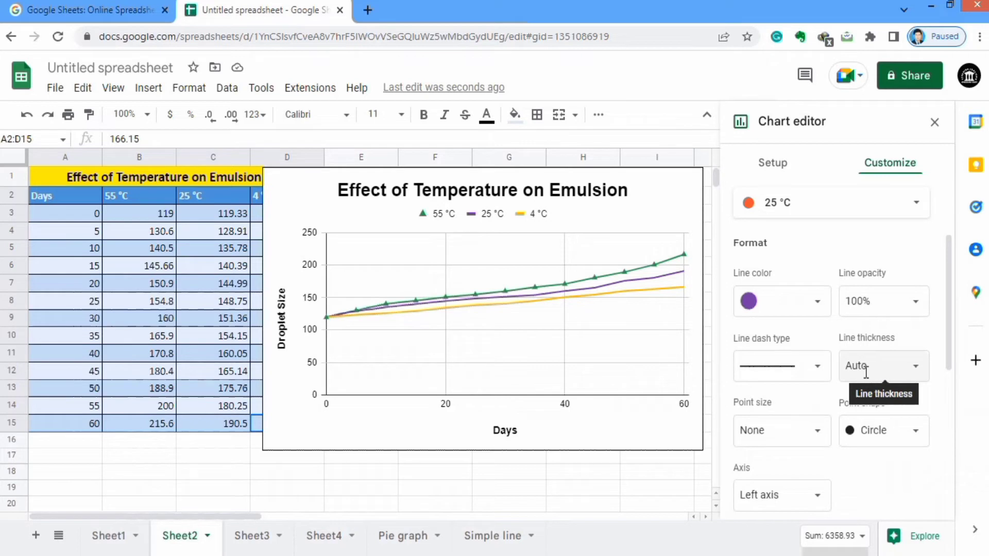
click(916, 375)
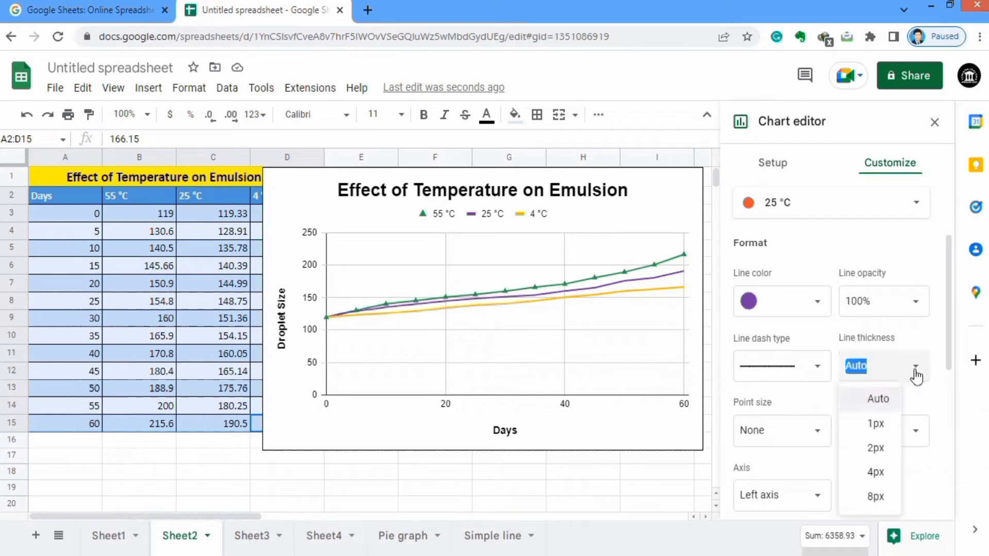
click(877, 449)
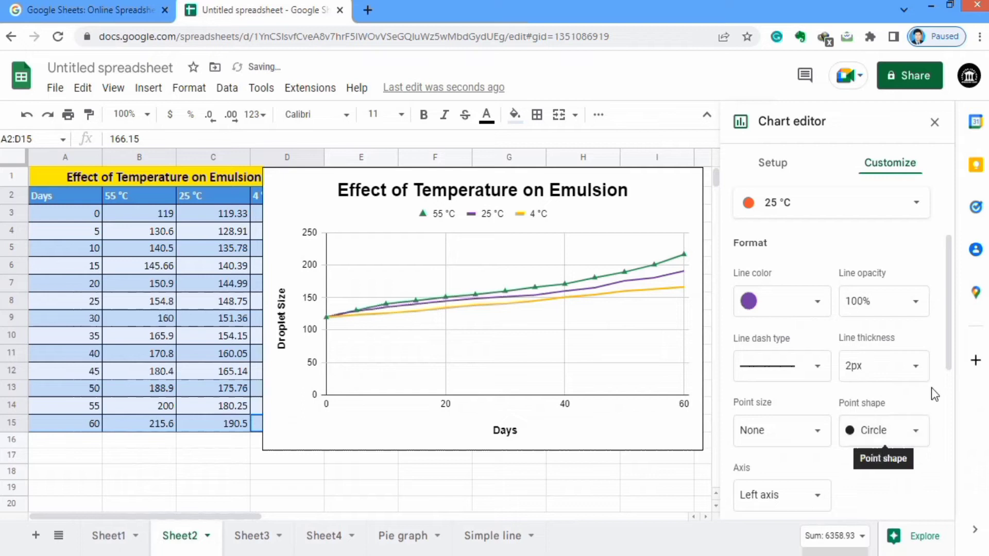
- Give the 25 °C series star-shaped points with a 7px point size
click(817, 436)
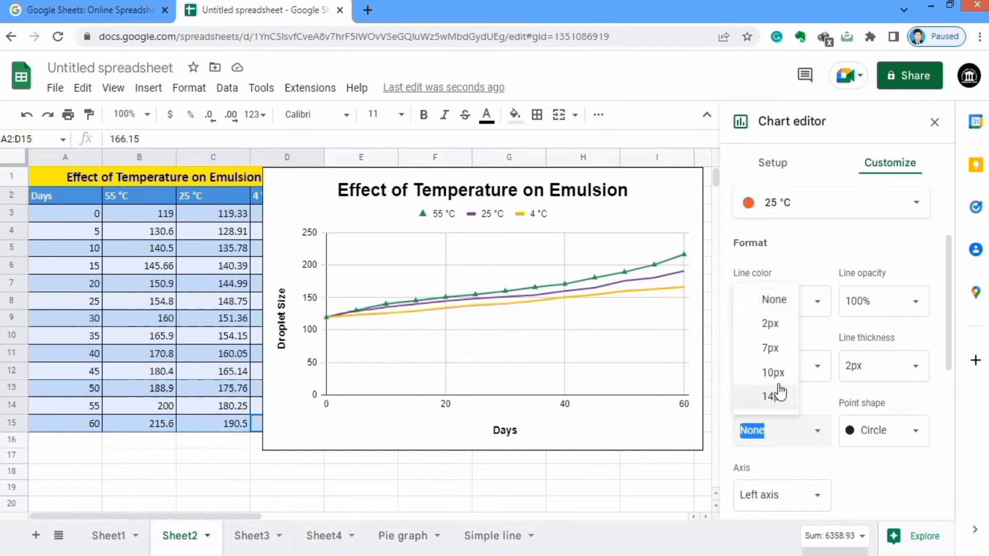
click(768, 352)
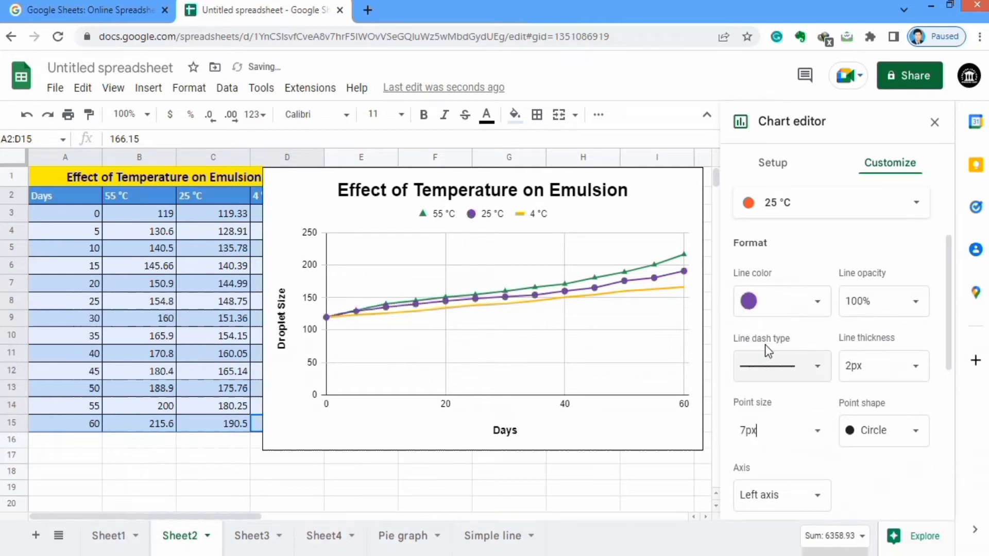
click(916, 440)
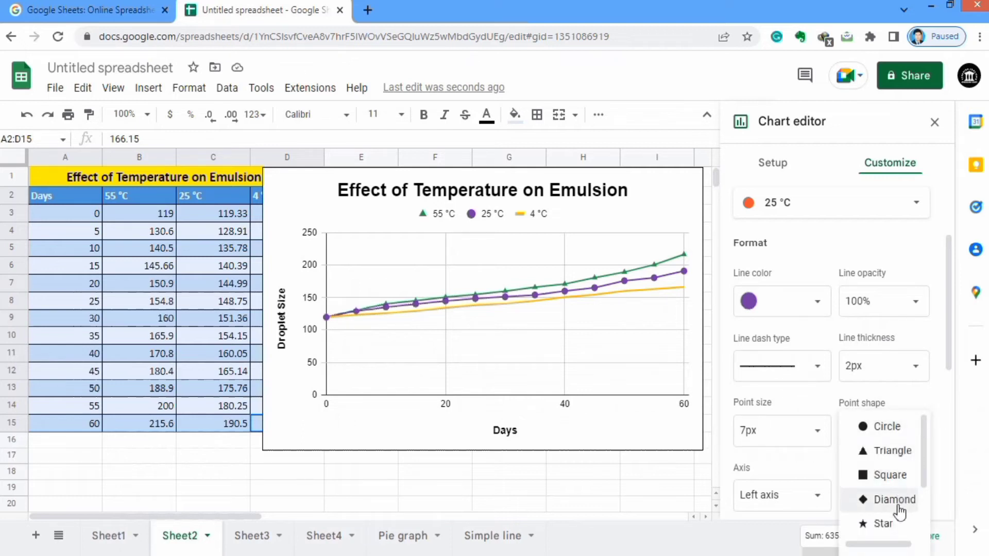
click(890, 524)
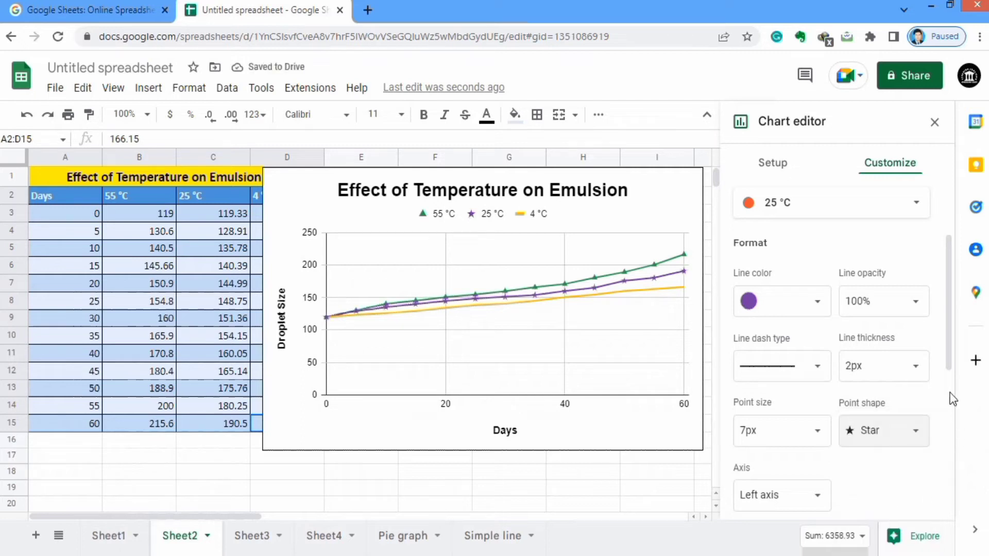
- Select the 4 °C series to show its line and point formatting options
scroll(952, 319, up, 1)
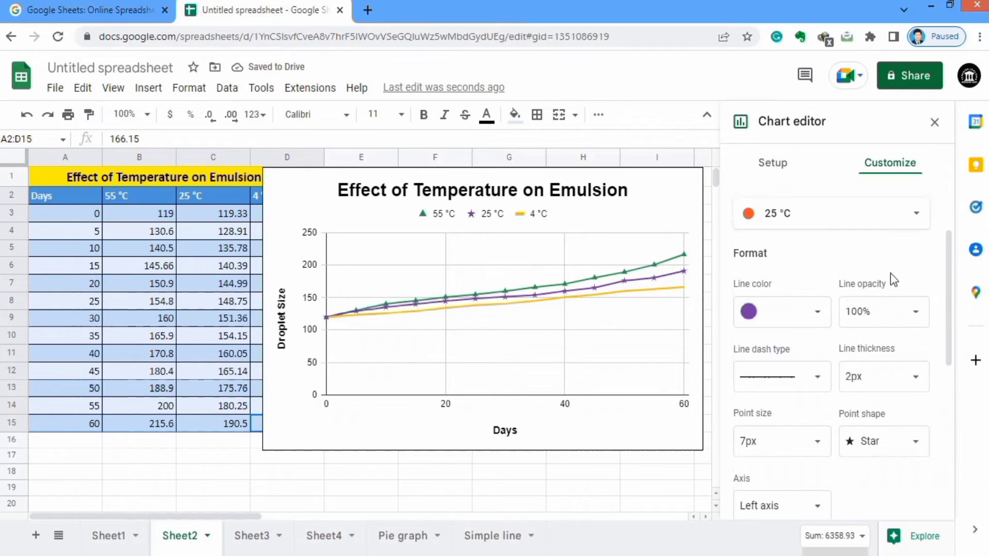
click(916, 217)
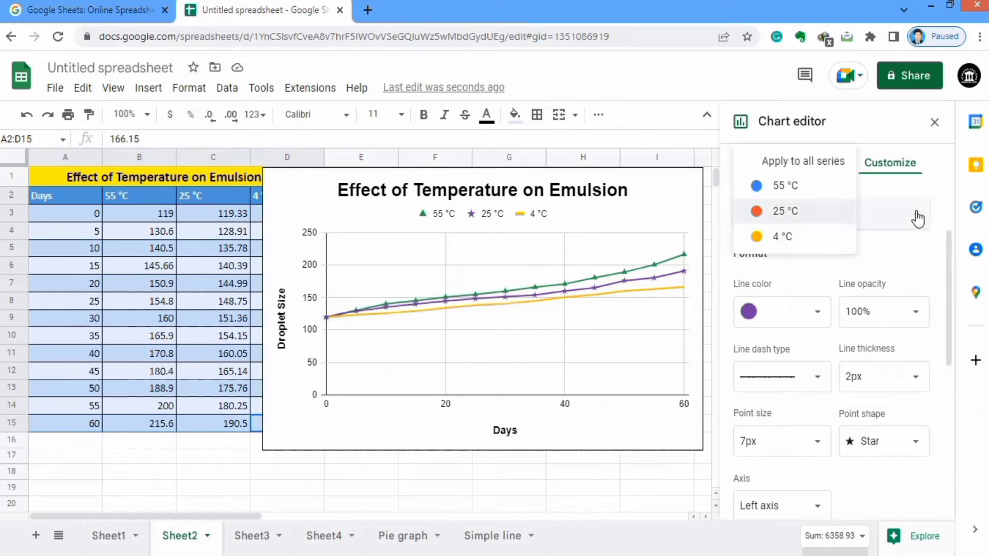
click(798, 238)
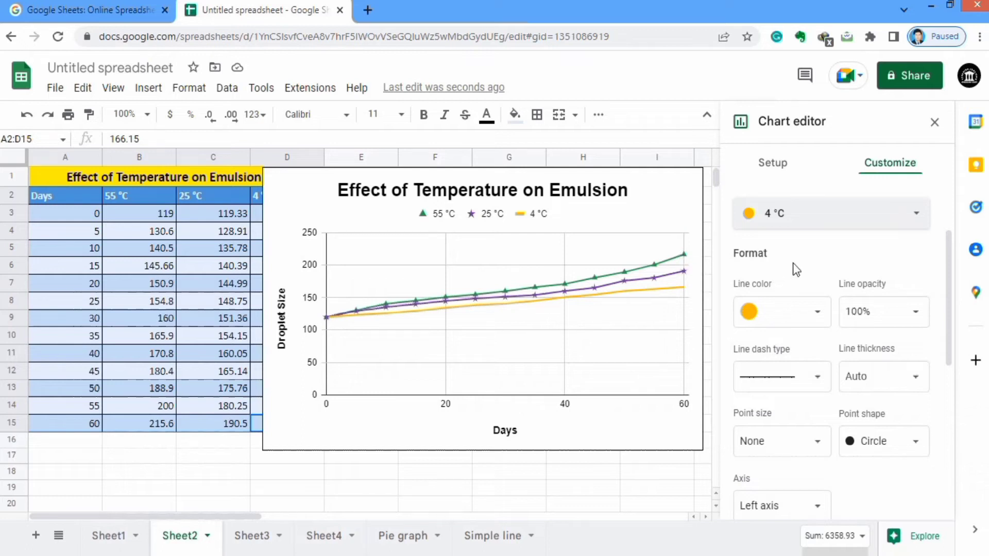
- Try the Bottom position for the chart legend, and set the legend position to Top
drag(949, 248, 949, 406)
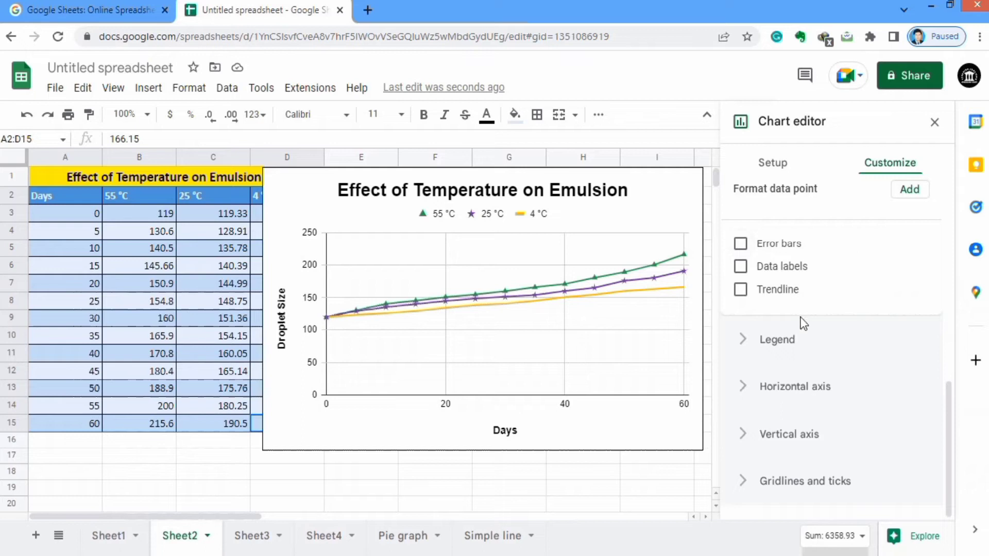
click(779, 340)
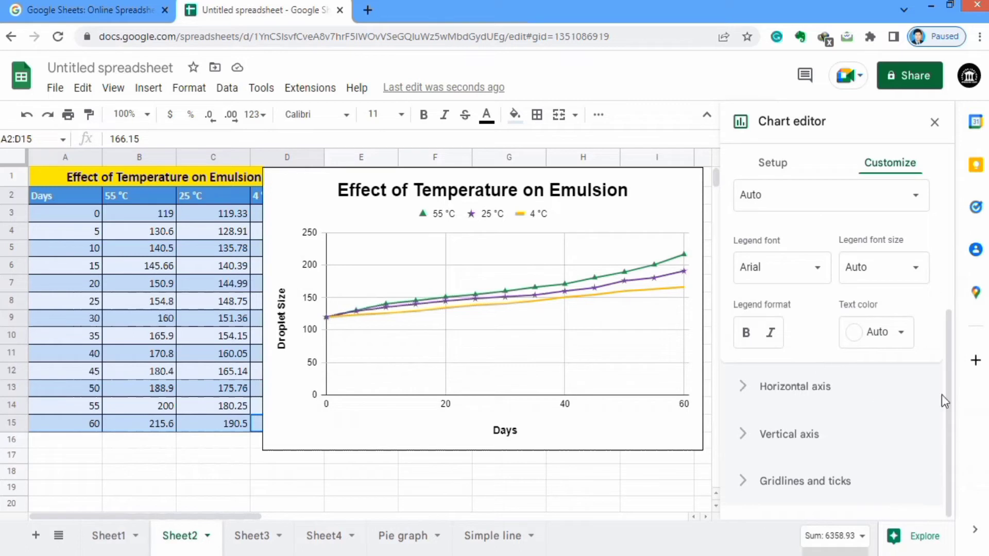
drag(947, 365, 950, 321)
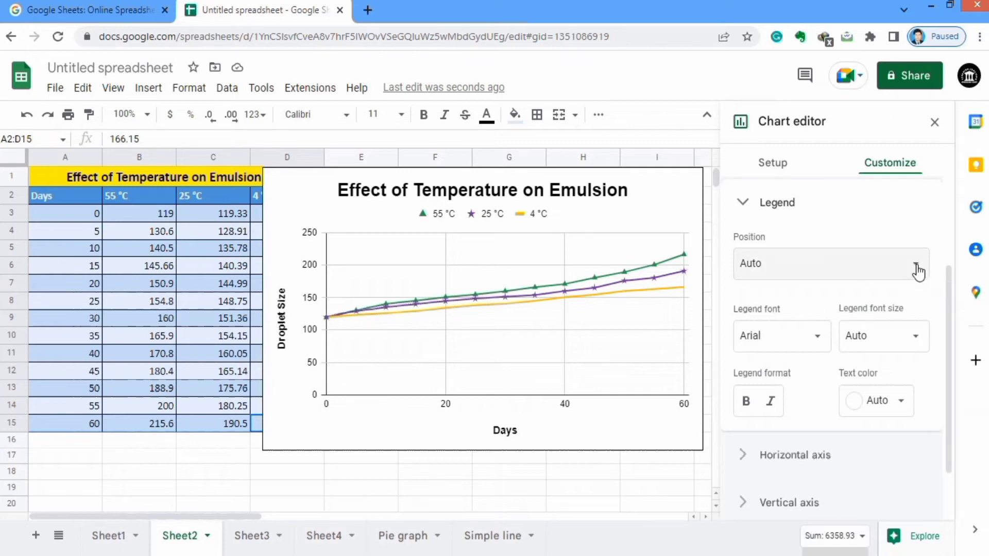
click(917, 271)
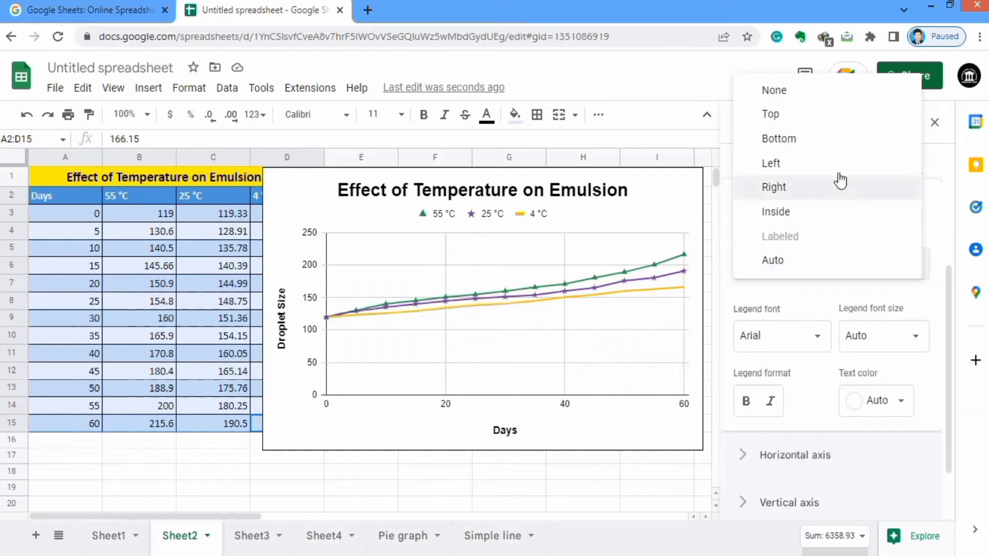
click(815, 142)
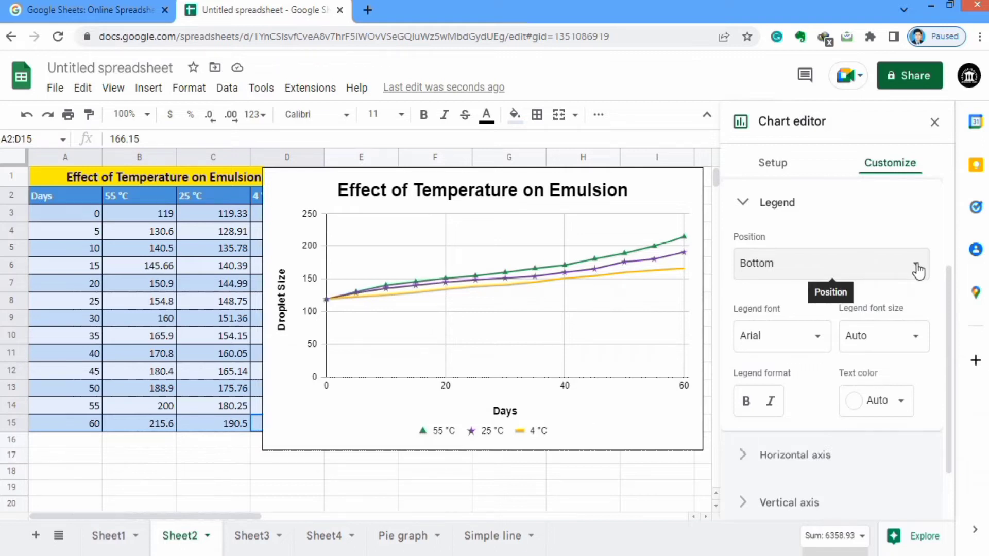
click(916, 267)
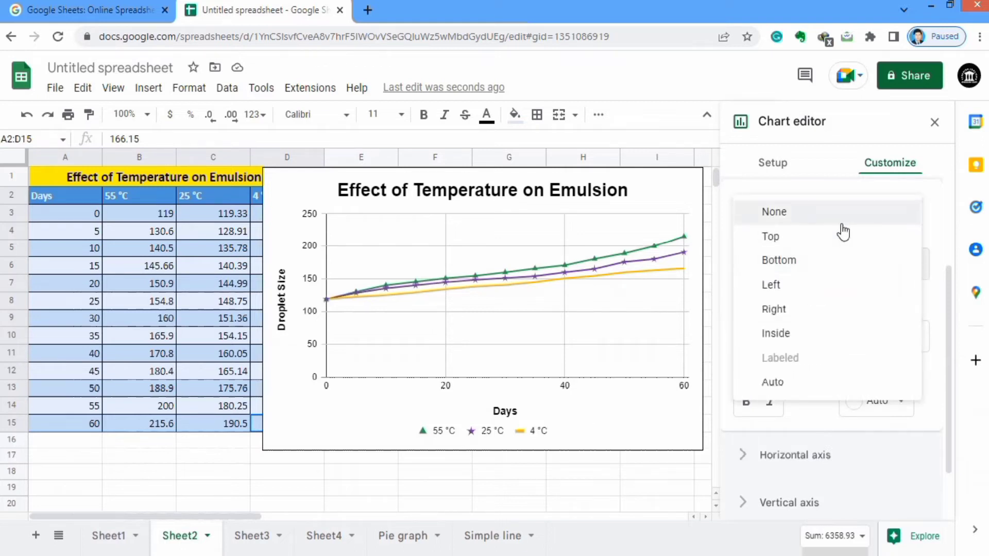
click(835, 243)
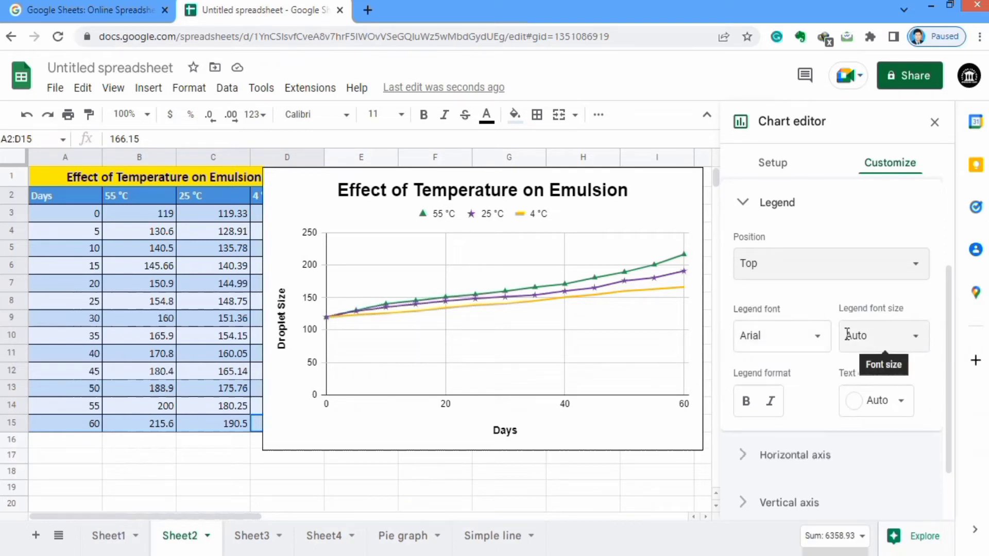
- Format the legend text with font size 14, bold style and black text color
click(914, 340)
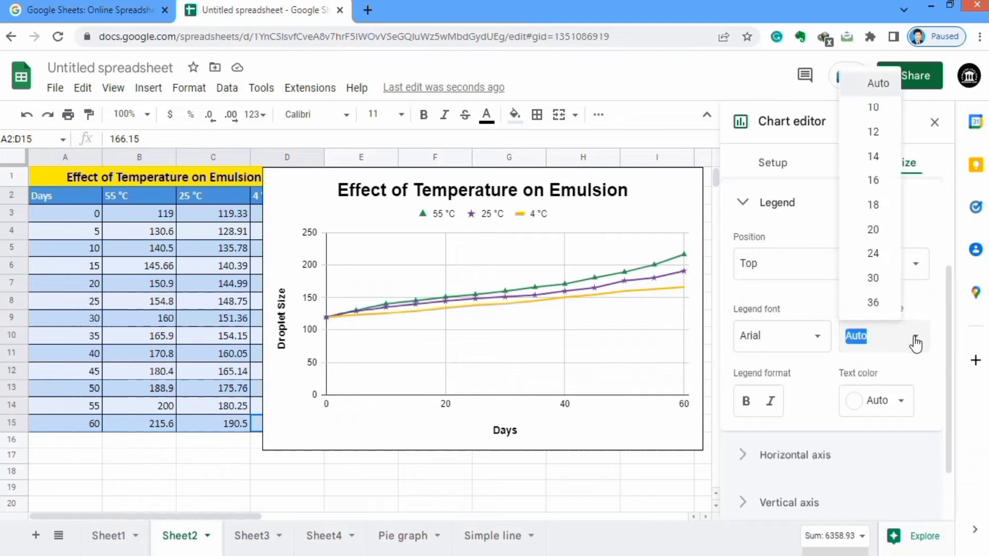
click(871, 157)
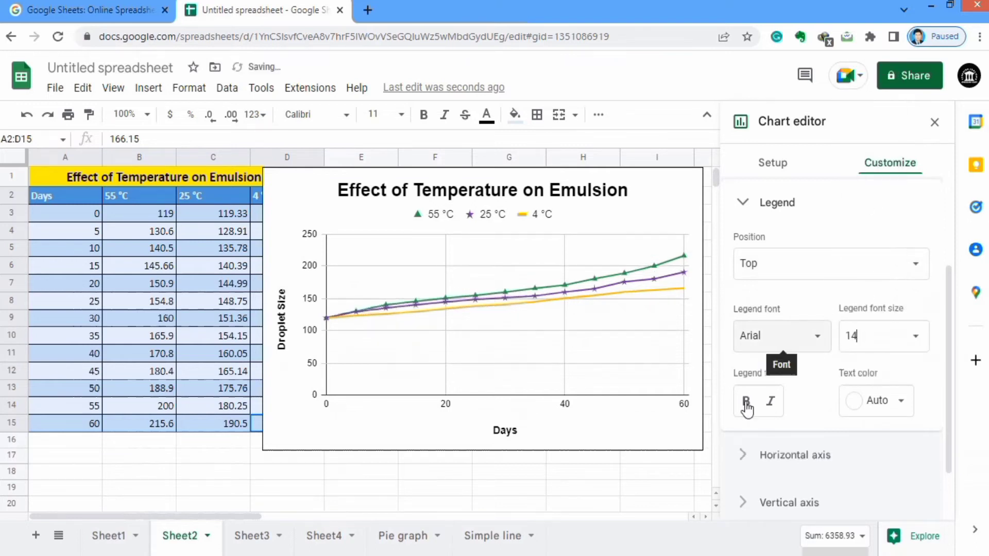
click(747, 402)
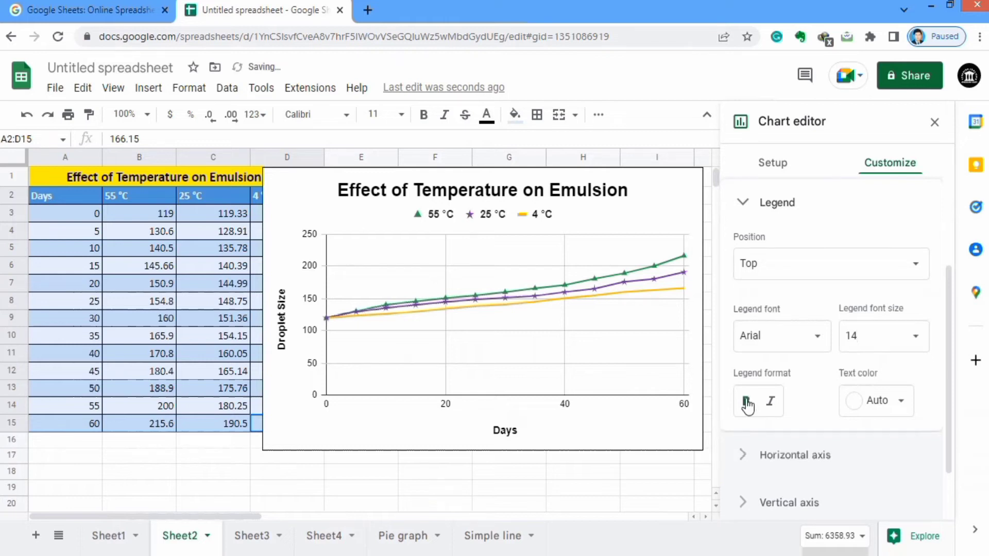
click(901, 405)
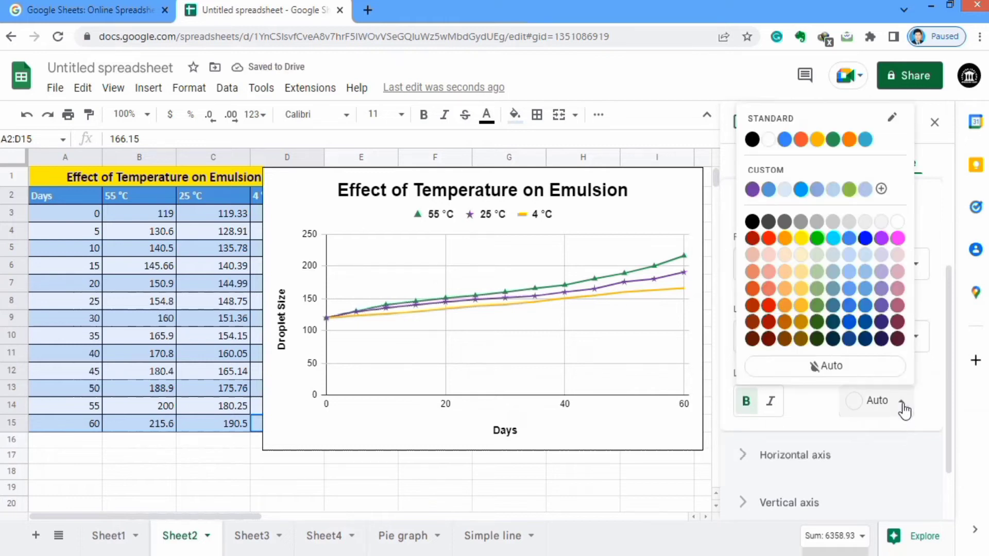
click(752, 139)
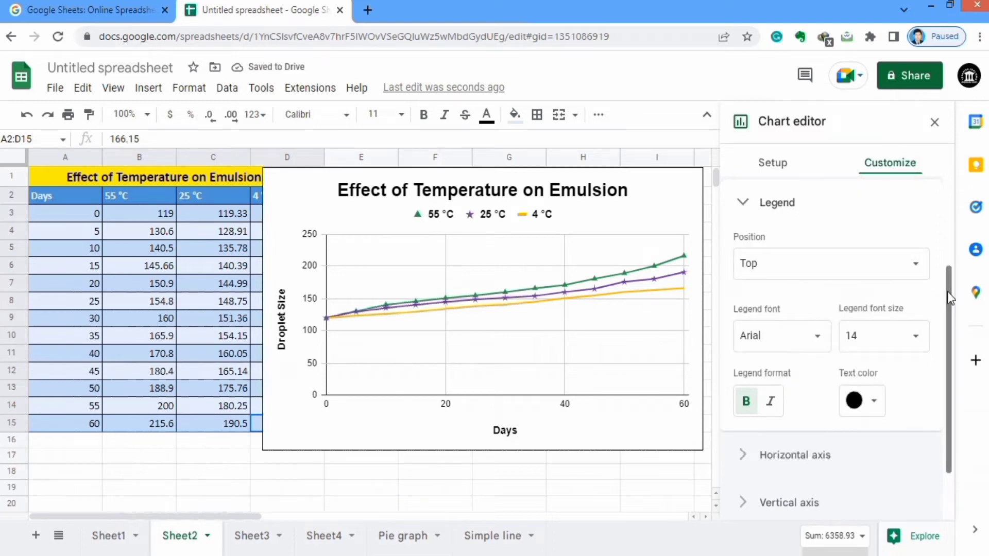
- Format the horizontal axis labels with font size 14, bold style and black text color
drag(950, 298, 943, 369)
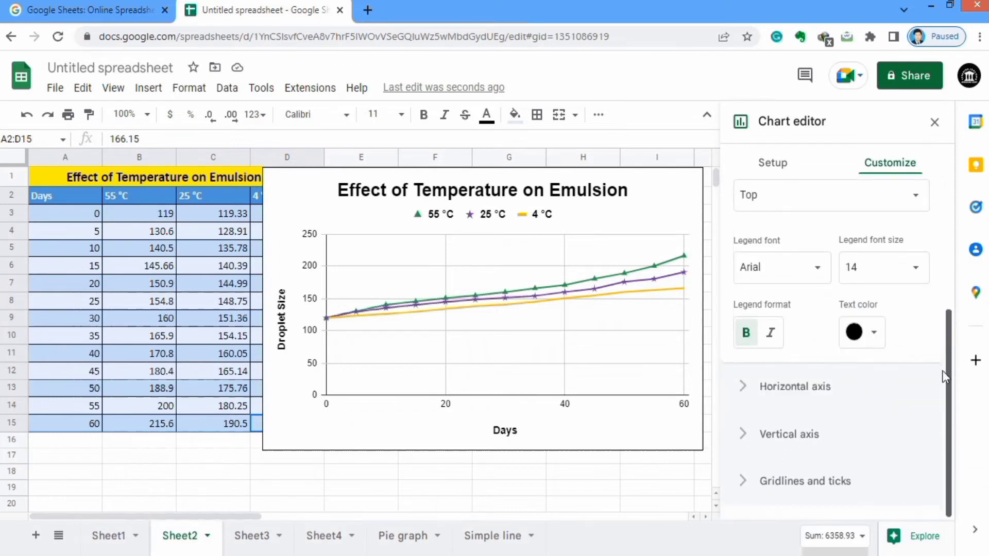
click(771, 388)
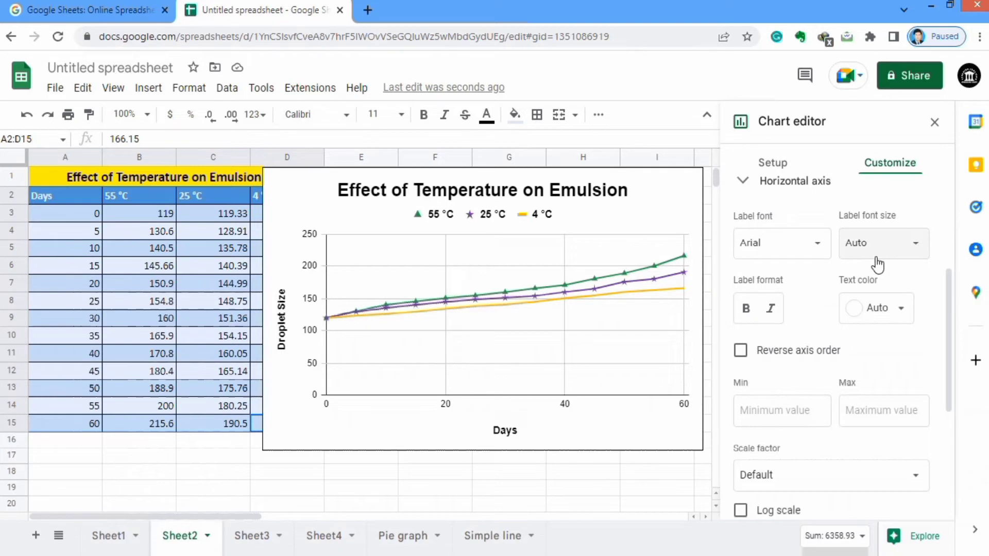
click(917, 246)
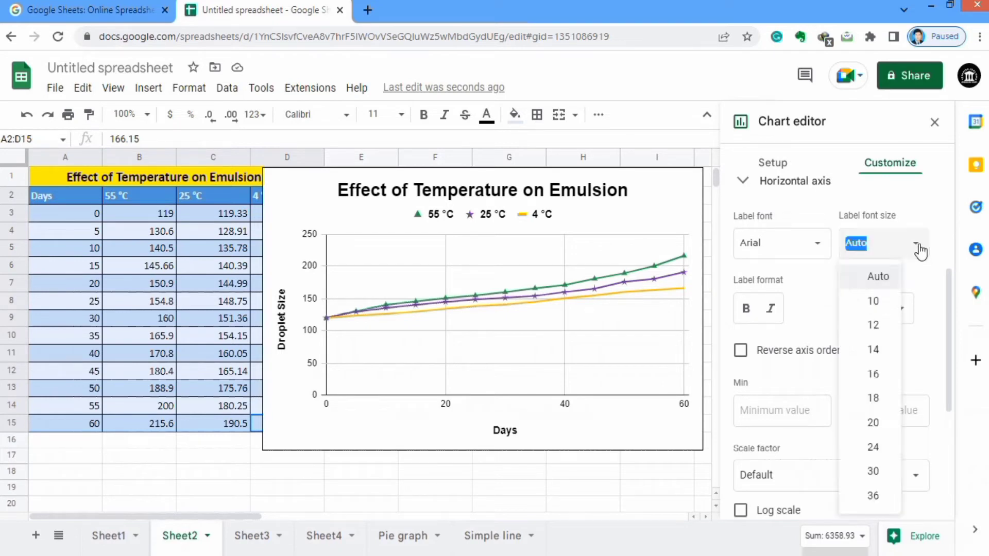
click(877, 350)
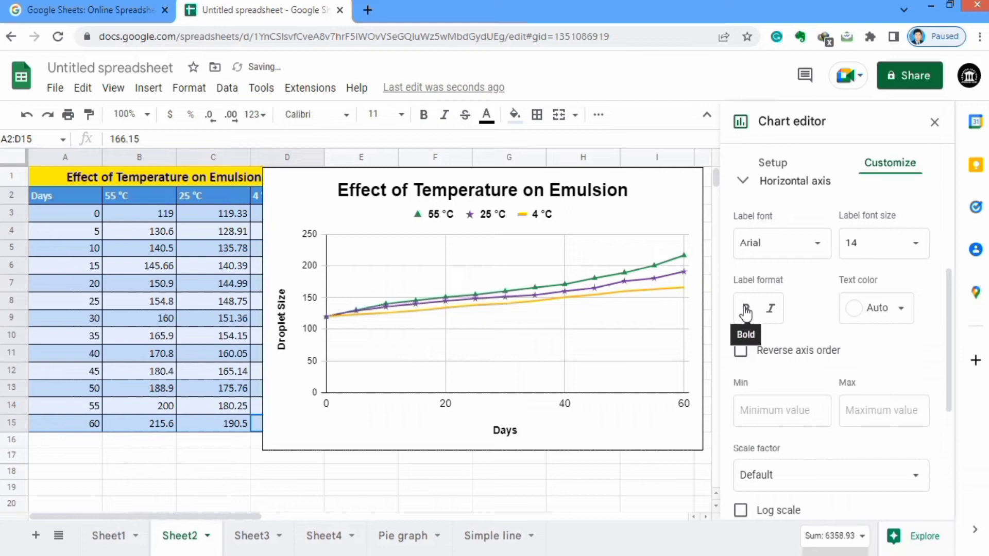
click(745, 309)
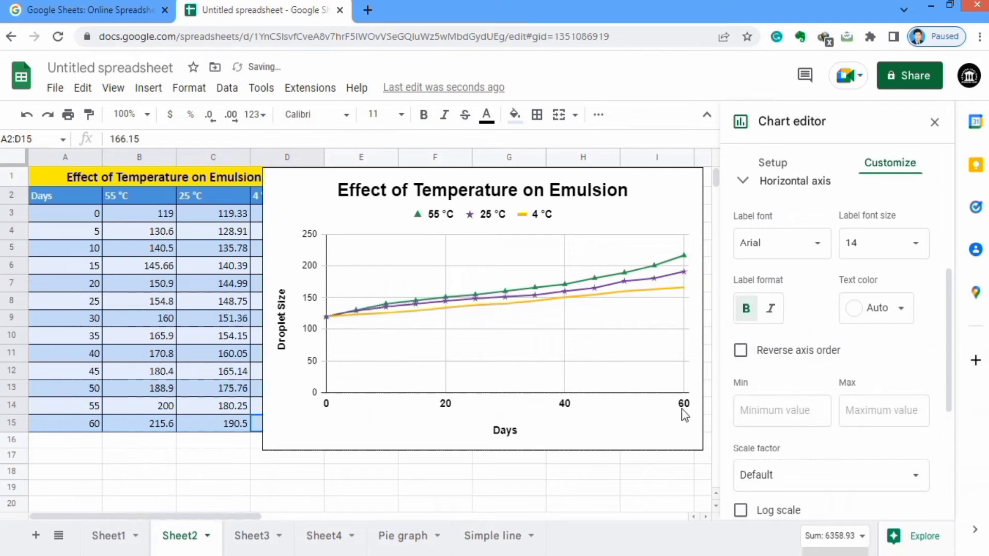
click(903, 312)
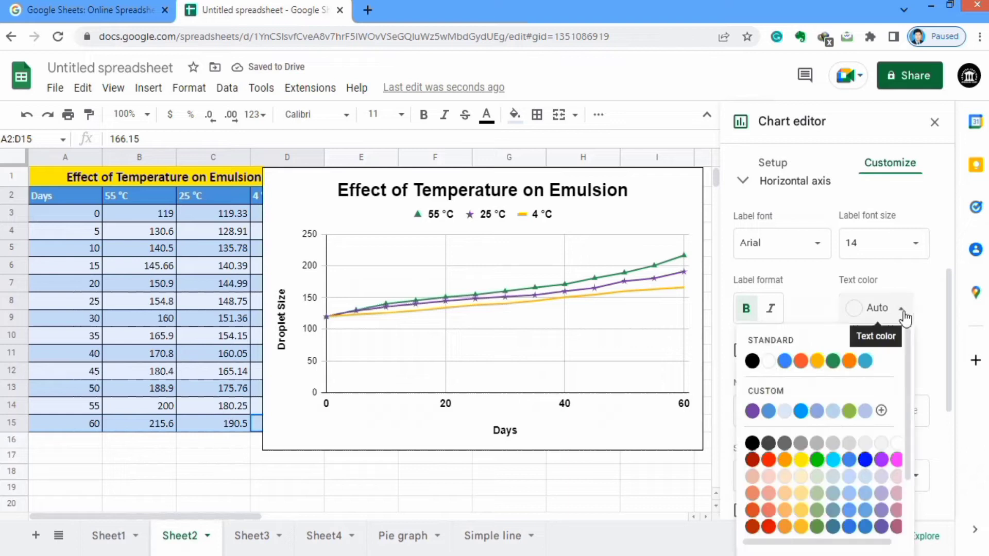
click(752, 361)
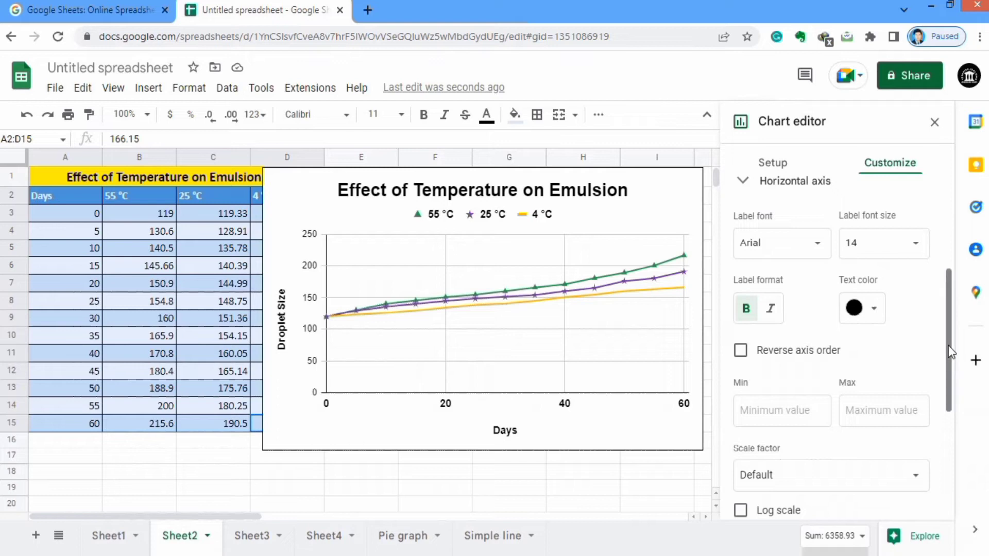
- Try a 30° slant for the horizontal axis labels, and set the label slant to 0°
drag(950, 350, 946, 414)
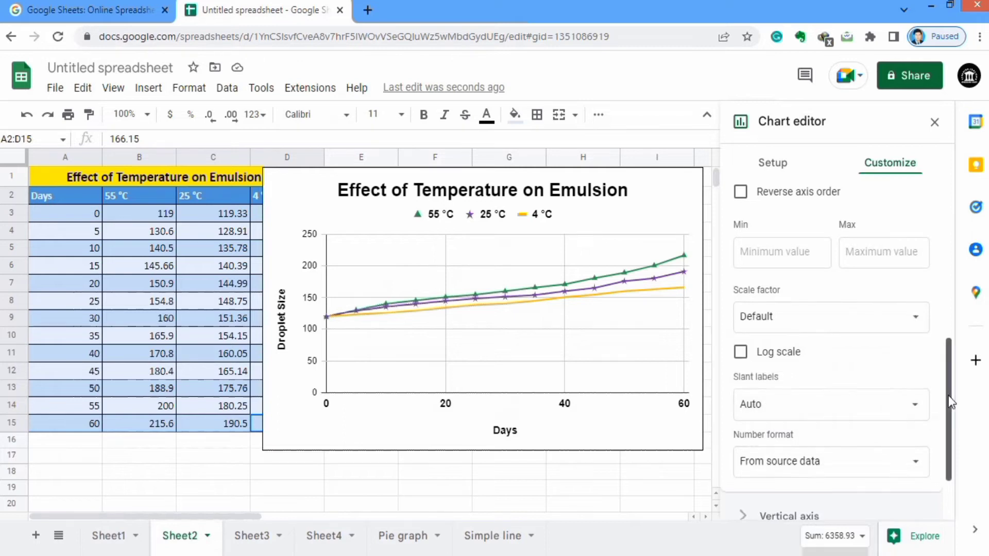
drag(947, 390, 951, 419)
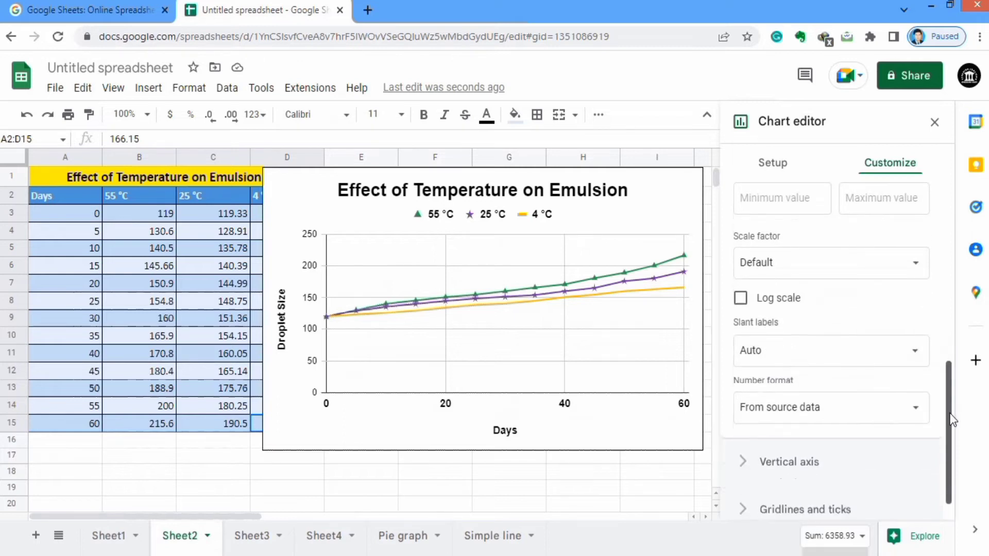
click(916, 355)
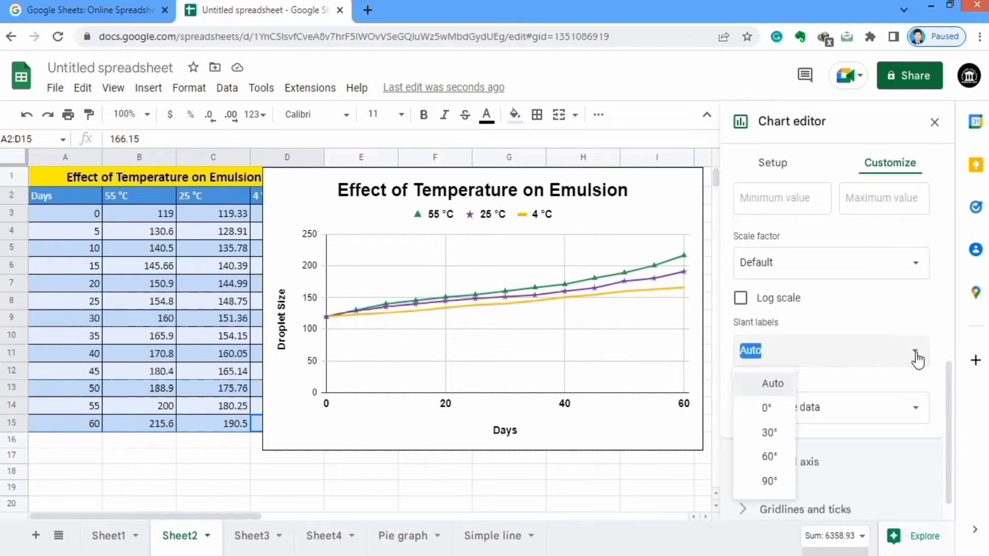
click(769, 432)
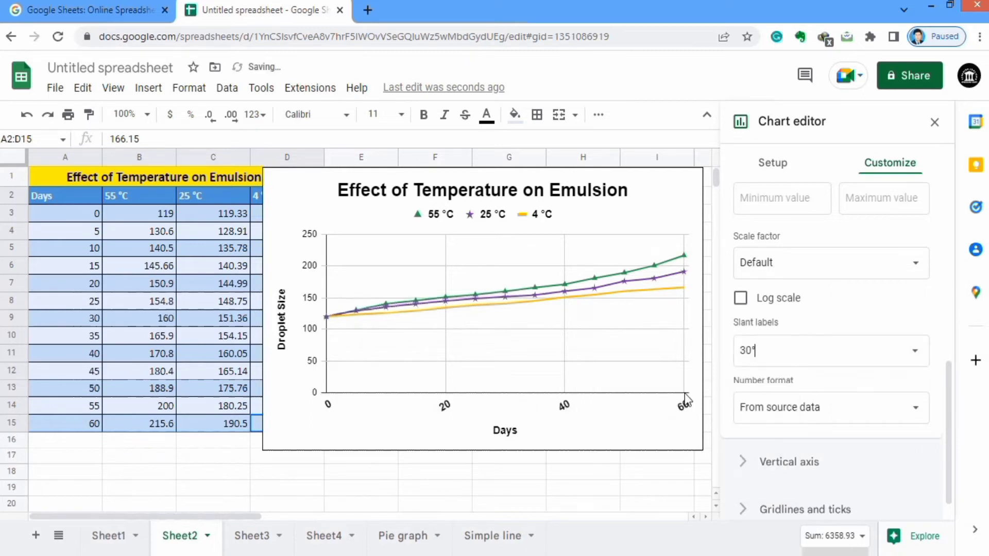
click(916, 355)
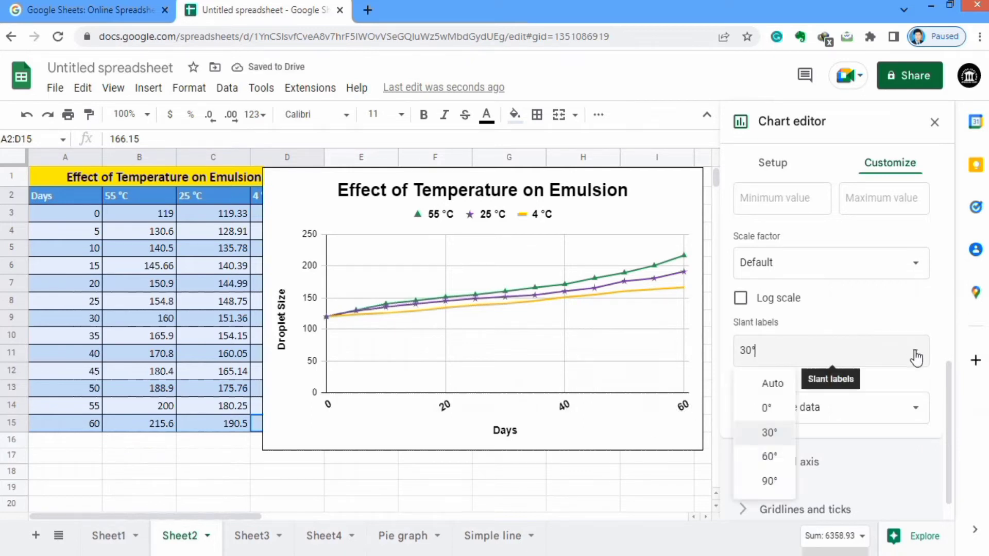
click(768, 410)
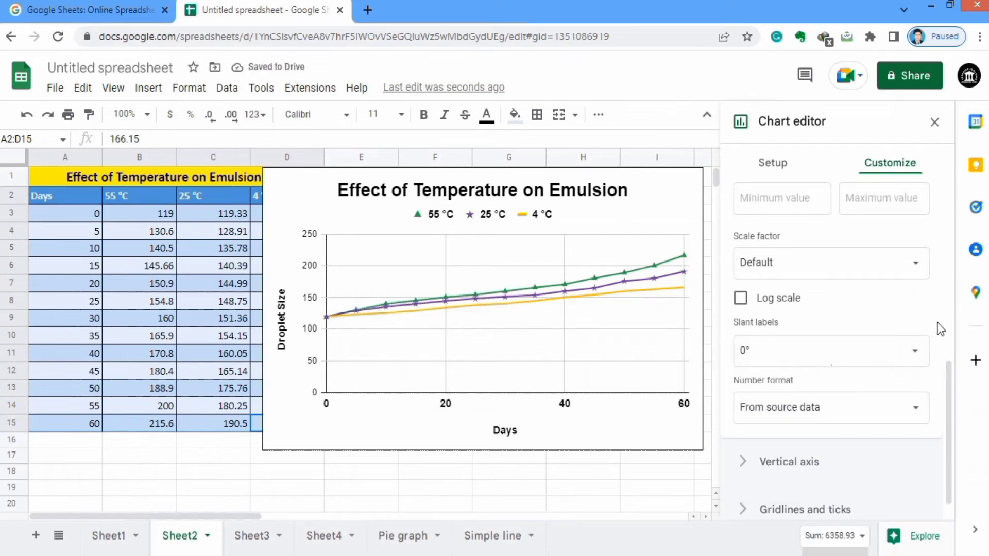
- Format the vertical axis labels with font size 14, bold style and black text color
drag(947, 385, 942, 413)
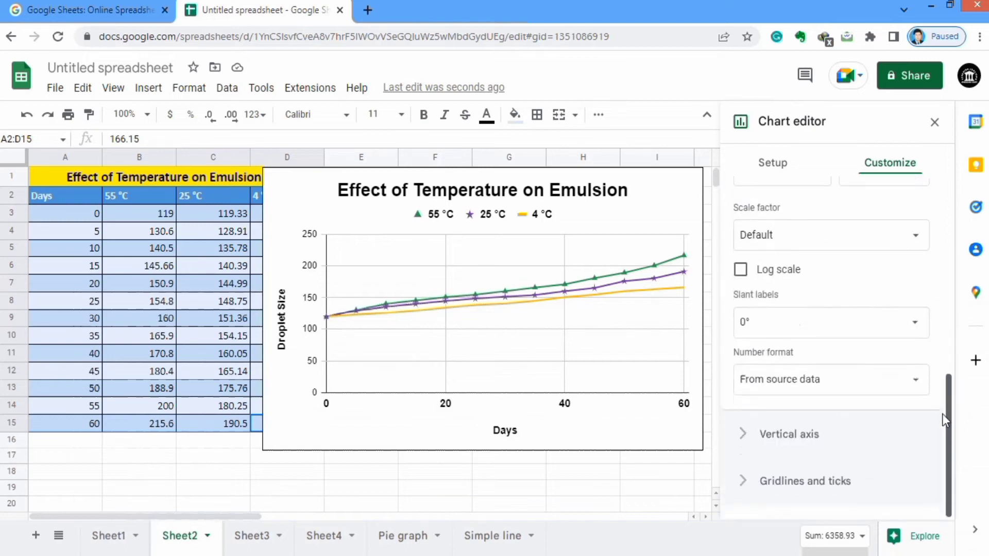
click(807, 435)
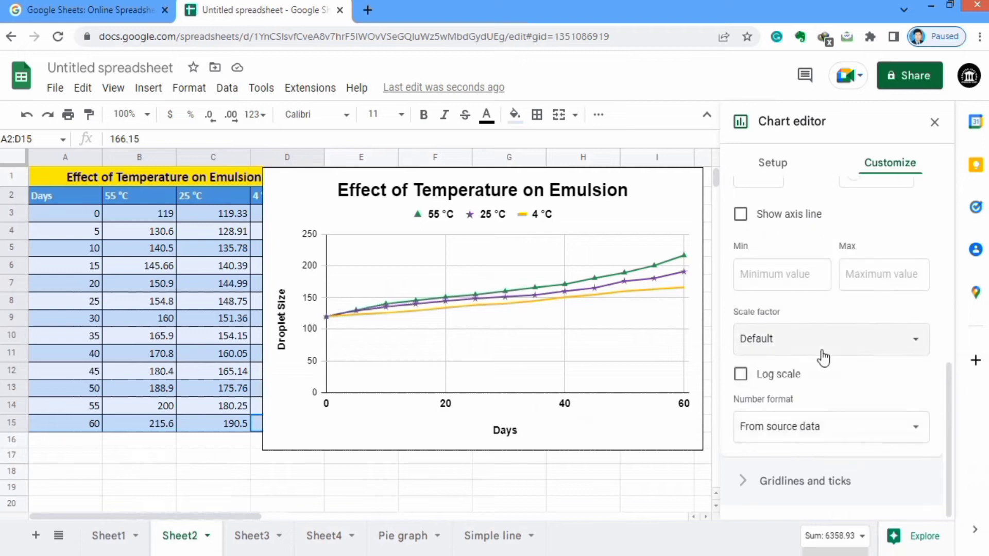
drag(951, 388, 953, 322)
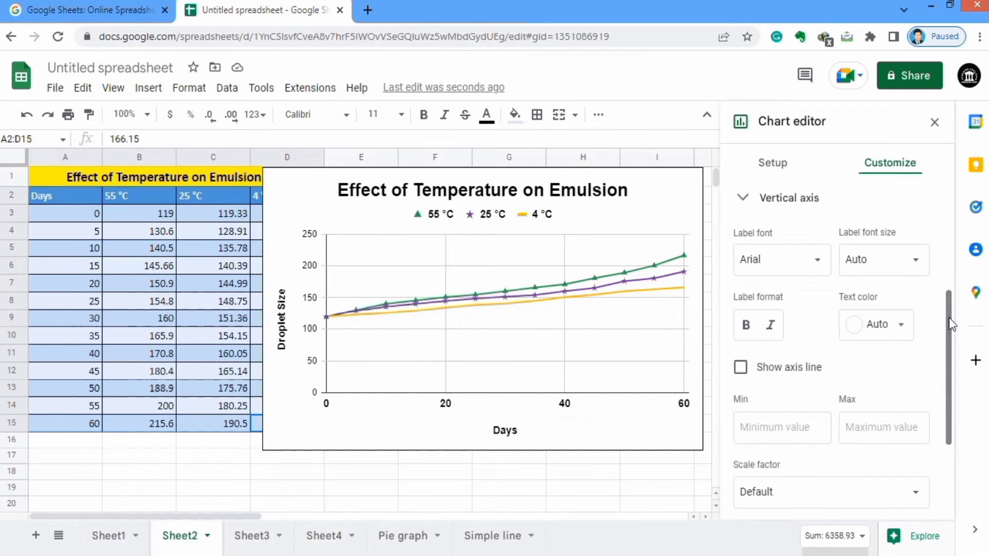
click(918, 266)
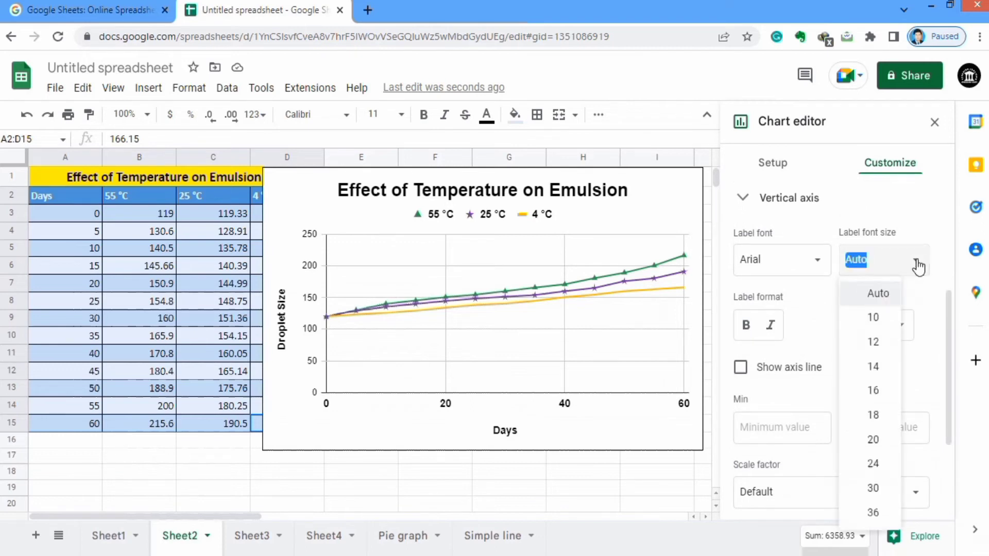
click(880, 368)
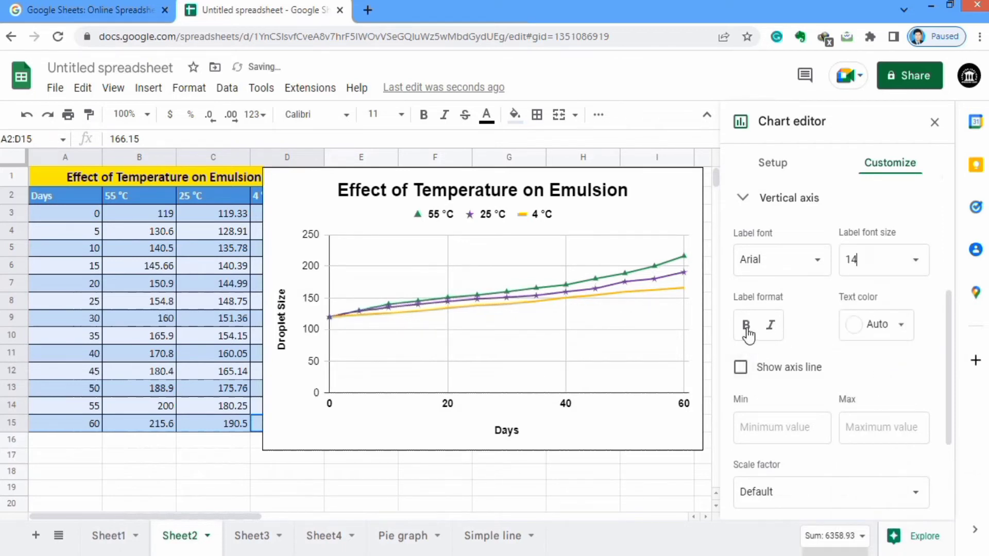
click(746, 325)
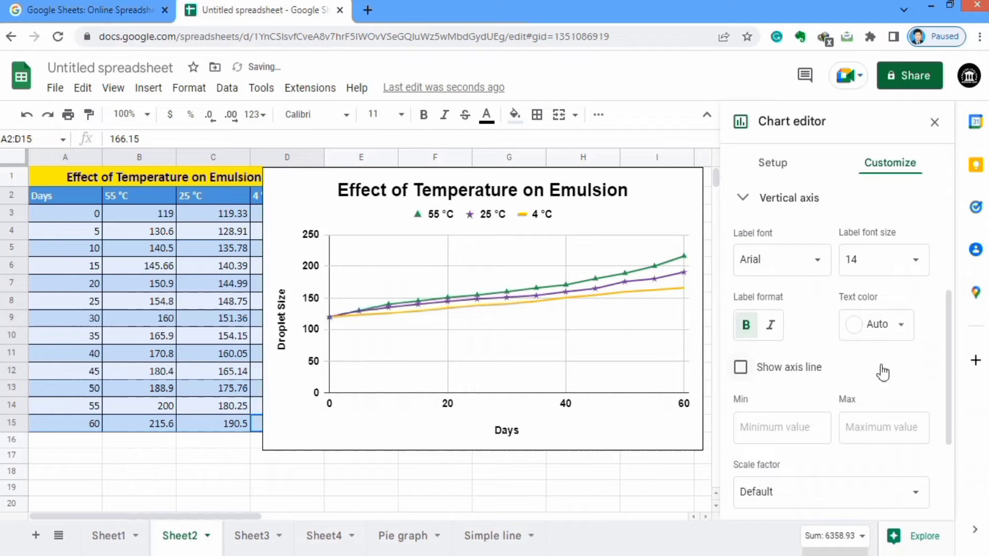
click(901, 328)
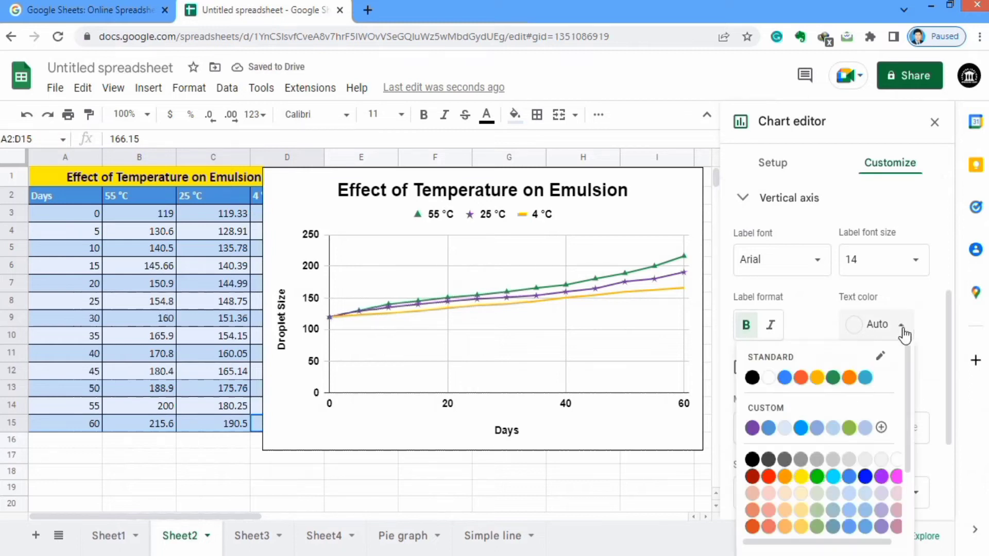
click(752, 378)
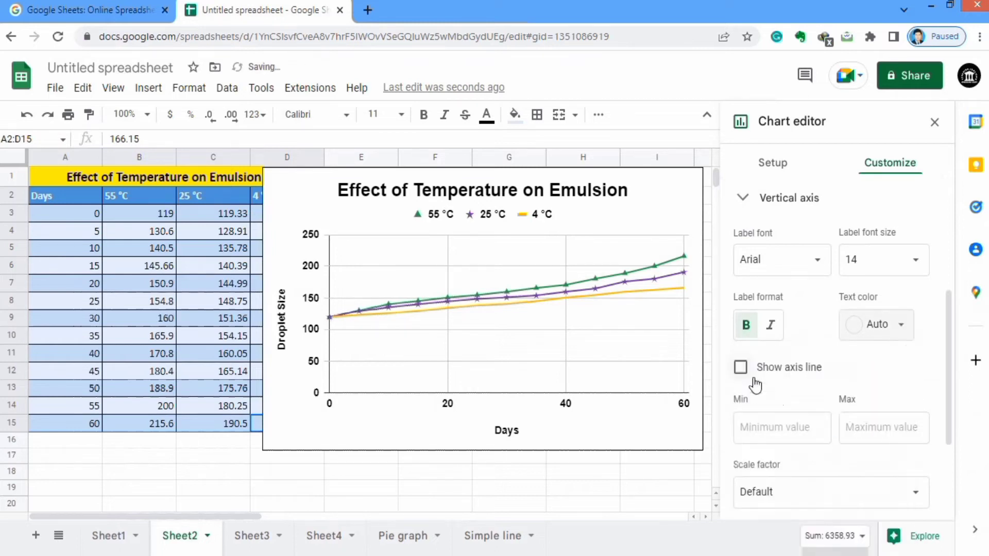
- Set the minimum value of the vertical axis to 50
drag(947, 323, 948, 362)
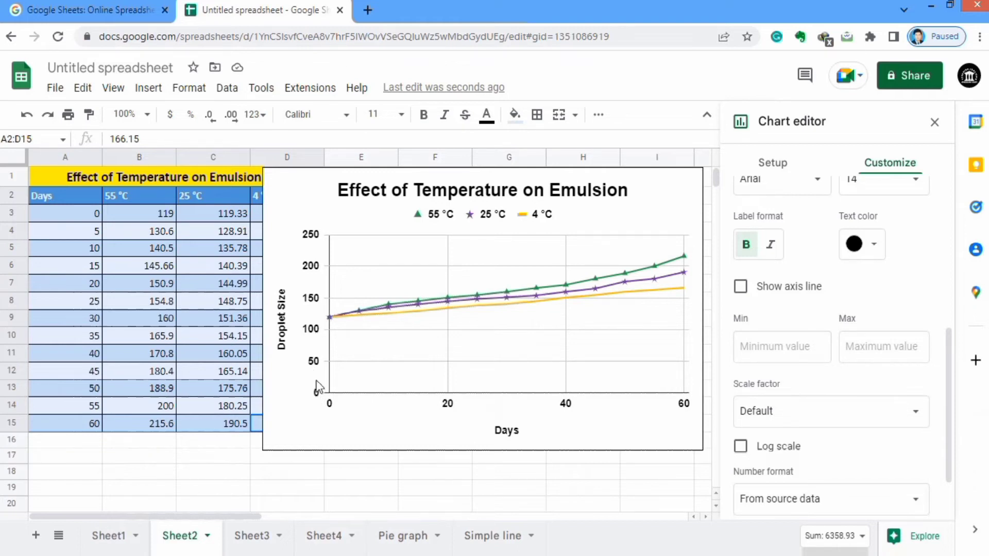
click(758, 346)
click(758, 346)
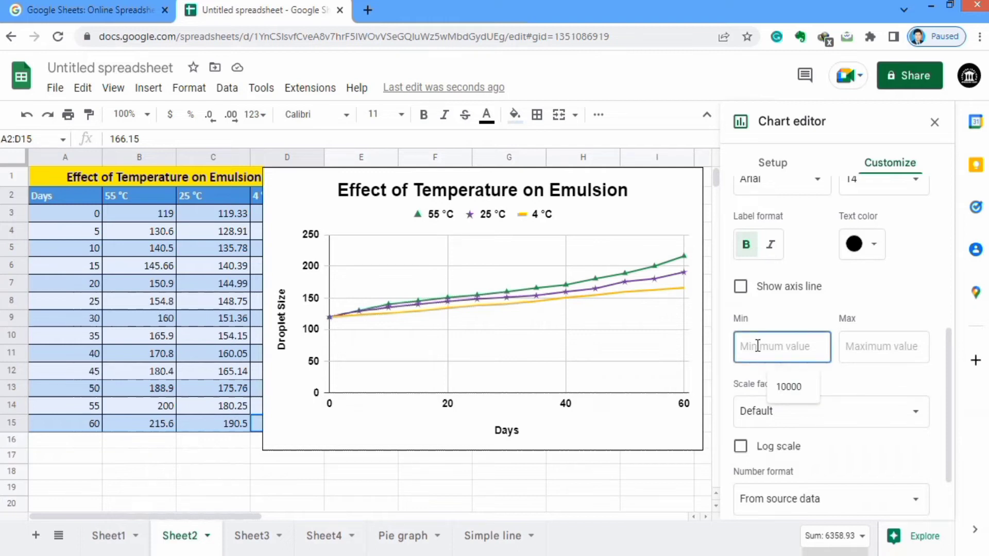
text(50)
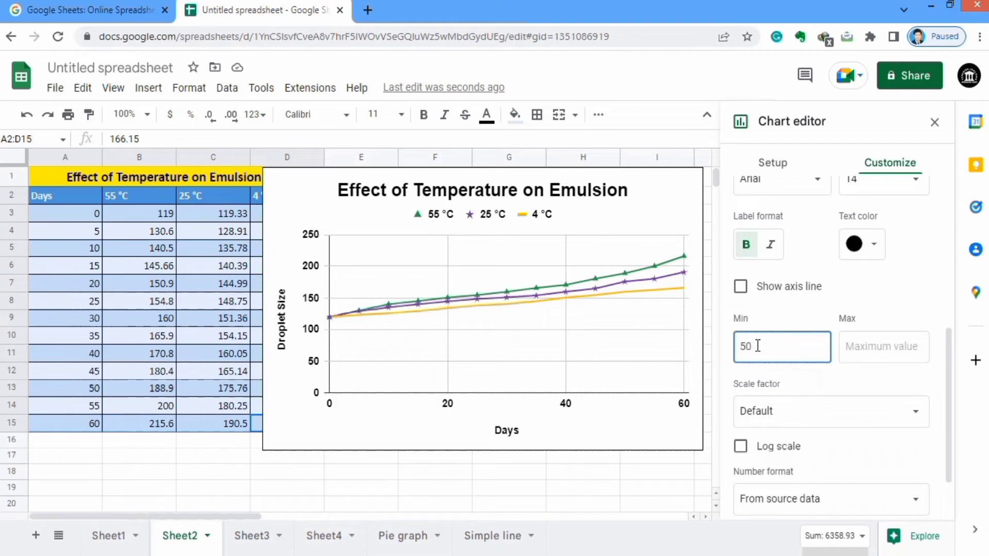
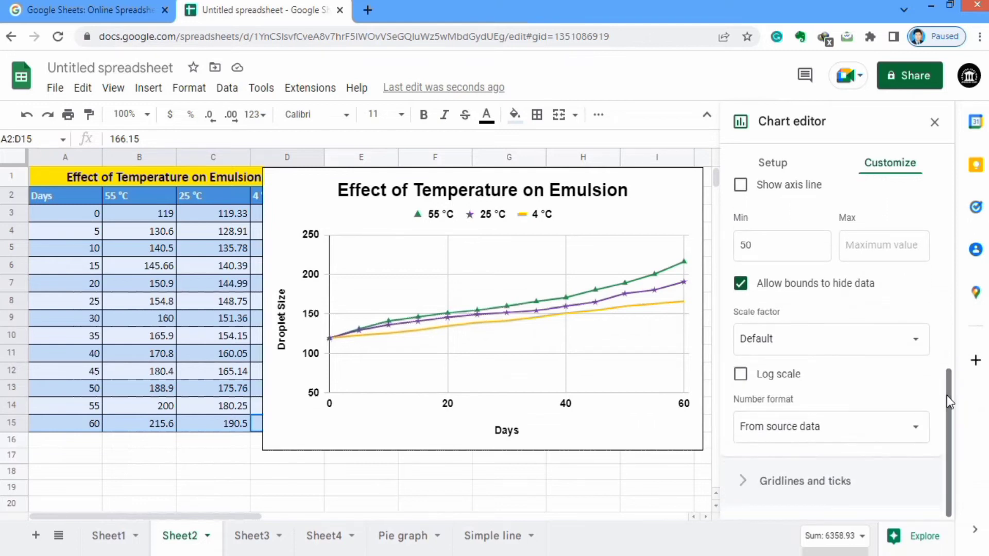
- Enable minor and major ticks on the horizontal axis, and try its minor gridlines before turning them off again
click(817, 485)
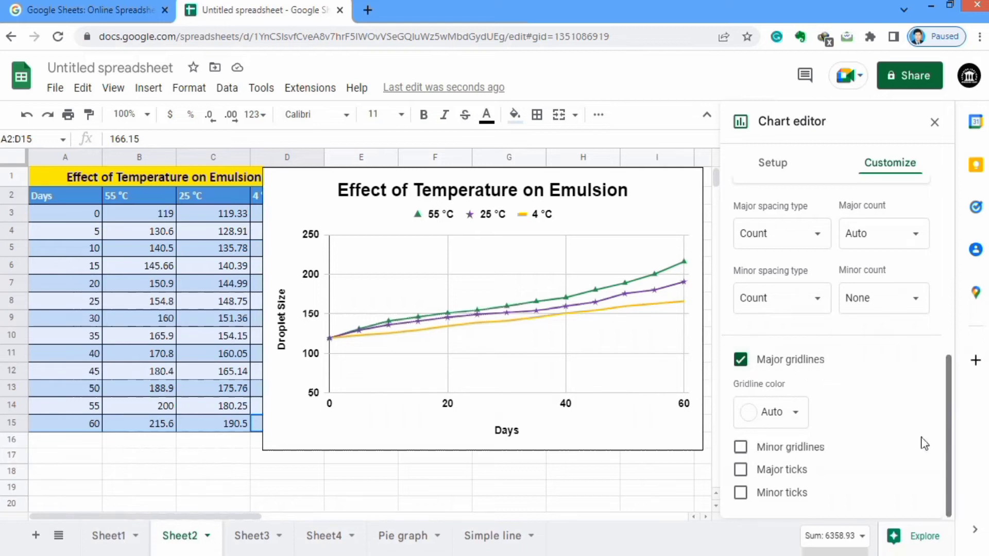
click(741, 495)
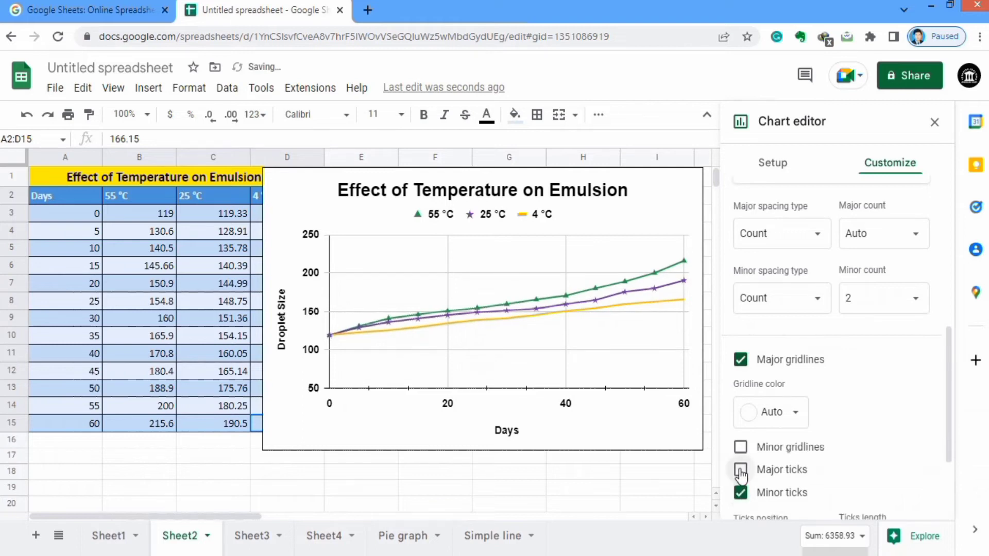
click(740, 470)
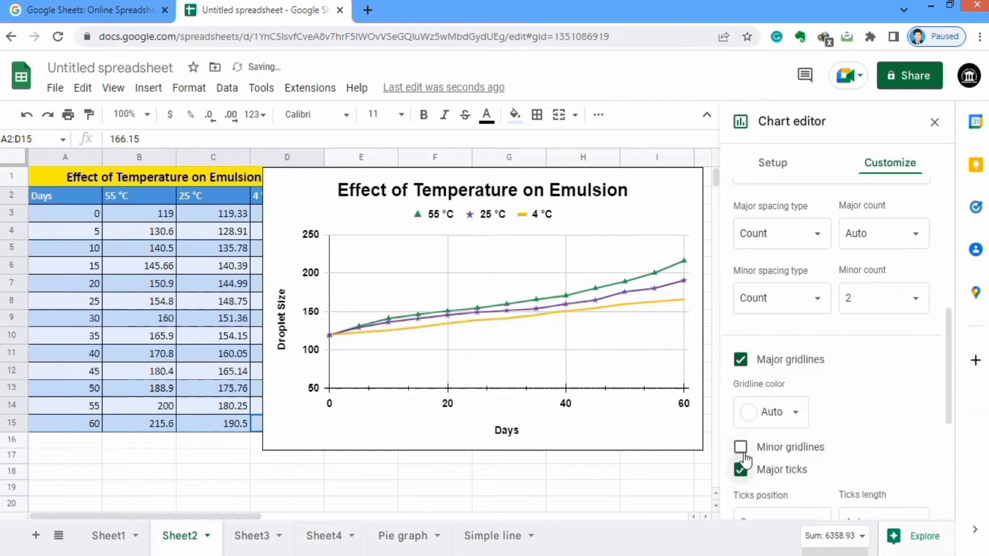
click(740, 448)
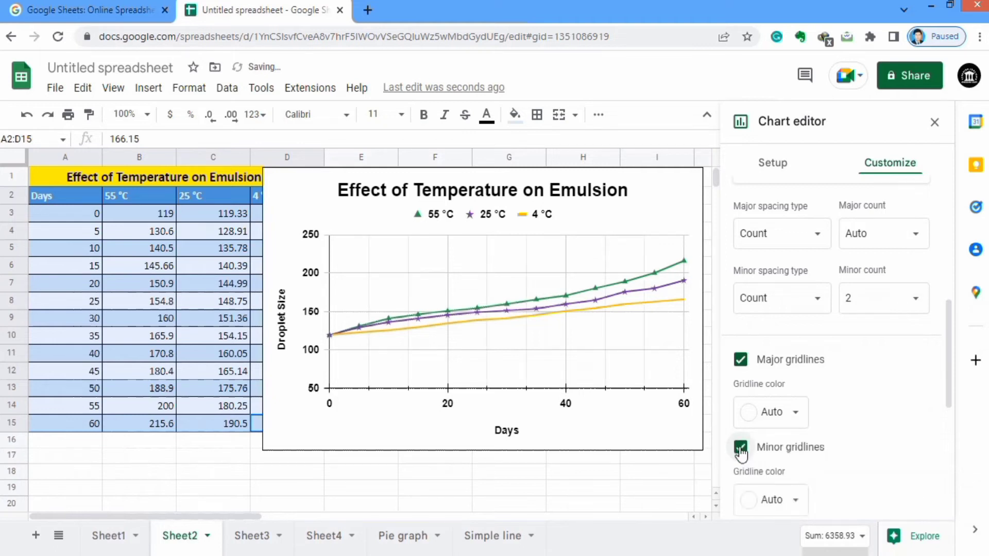
click(741, 448)
- Set the position of the horizontal axis's major ticks to Outside, leaving their length on Auto
scroll(741, 452, down, 4)
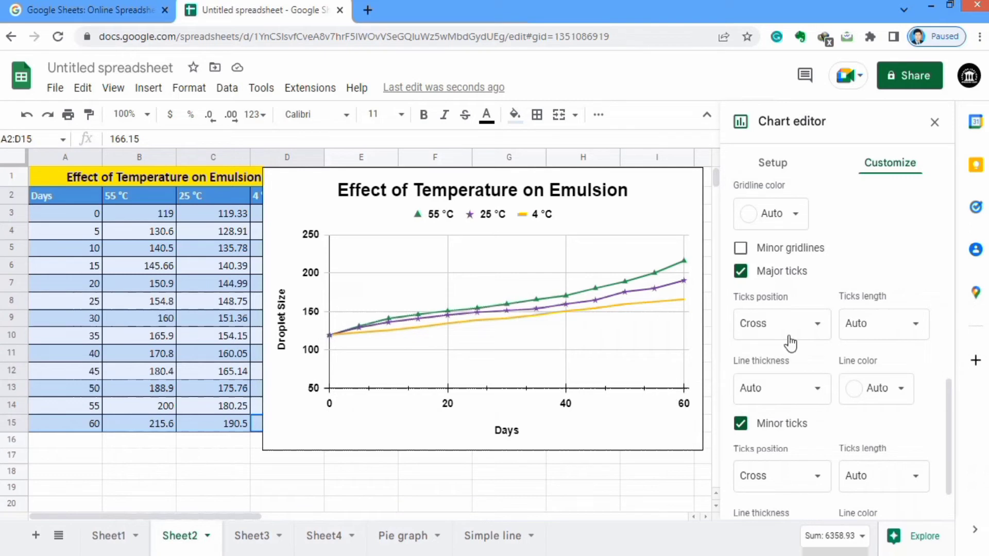
click(818, 326)
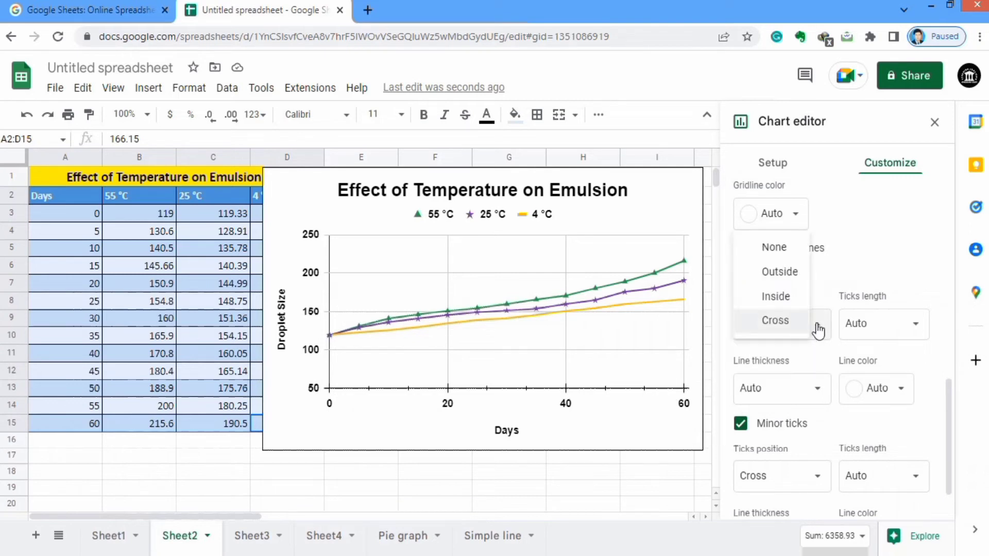
click(780, 272)
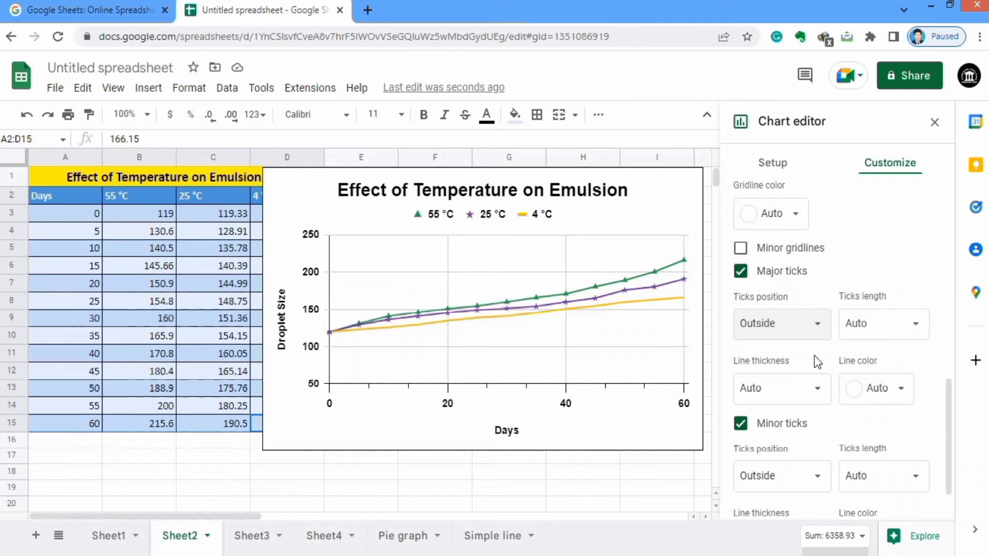
click(916, 329)
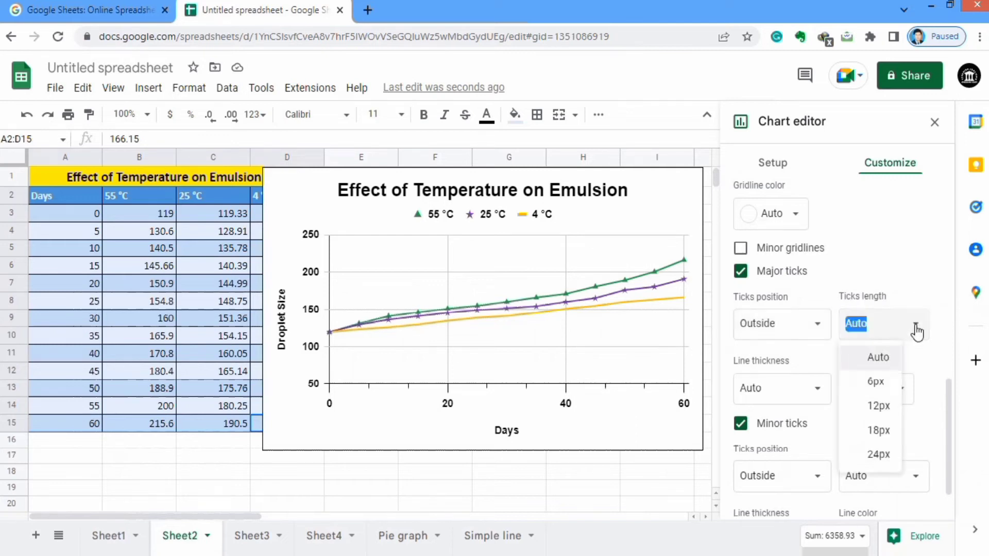
click(917, 331)
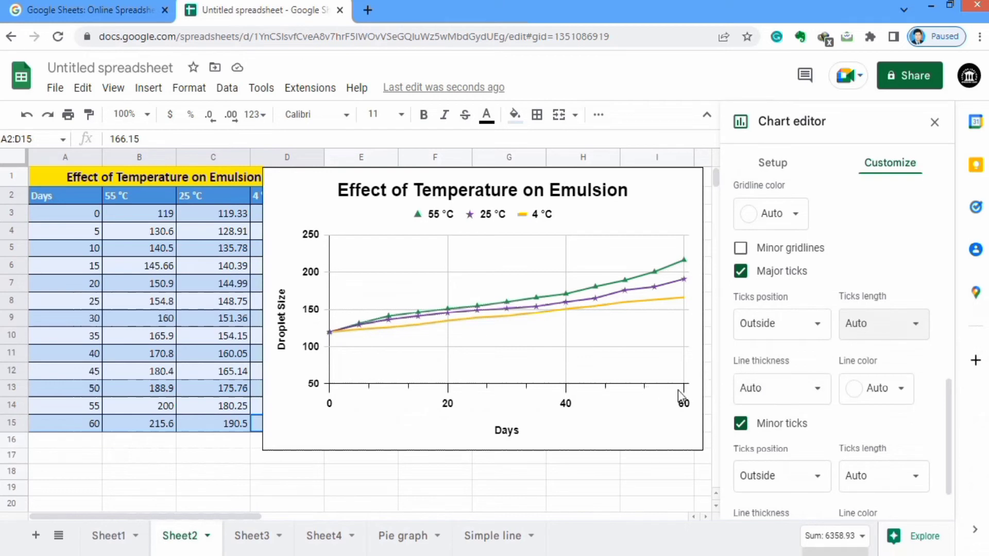
- Try a 2px line thickness for the horizontal axis's major ticks, and set it back to Auto
click(824, 396)
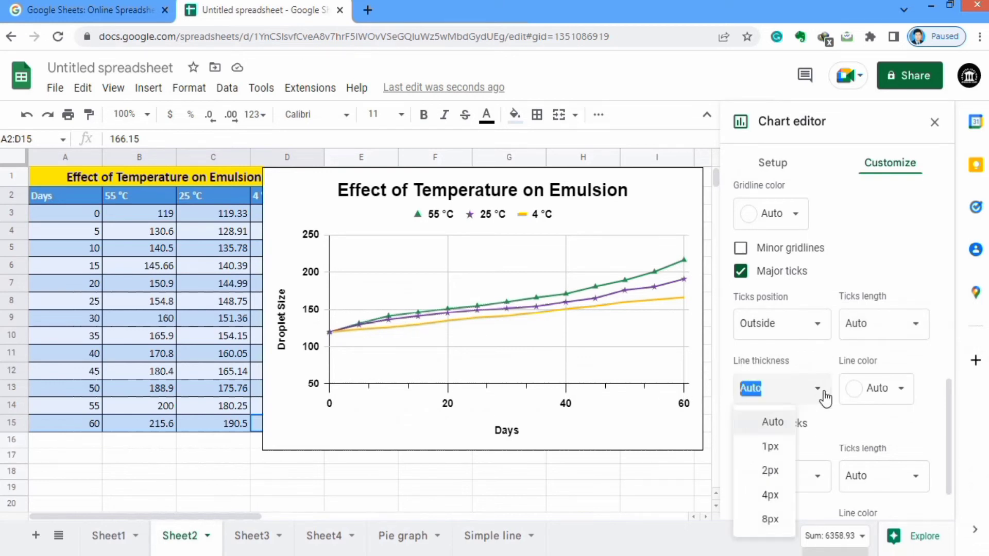
click(780, 471)
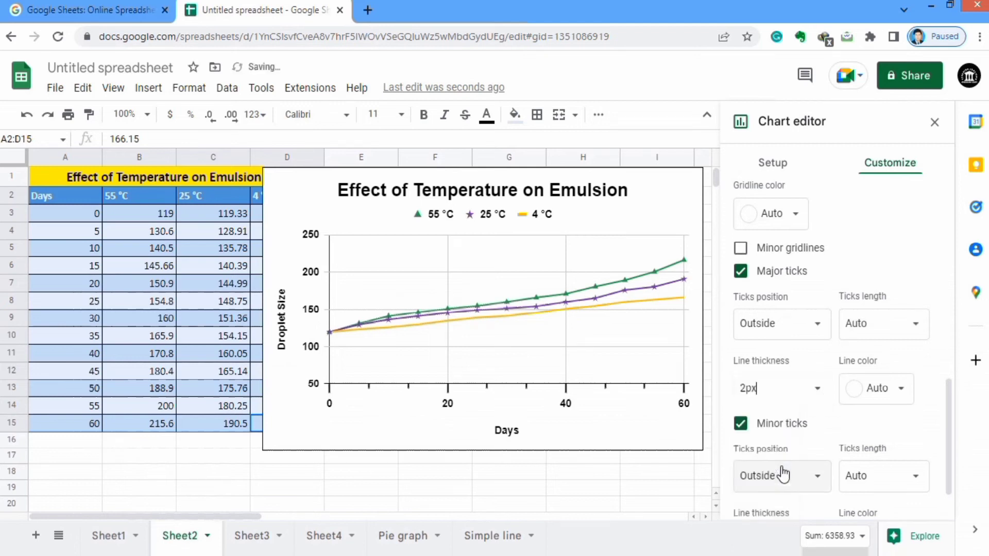
click(823, 396)
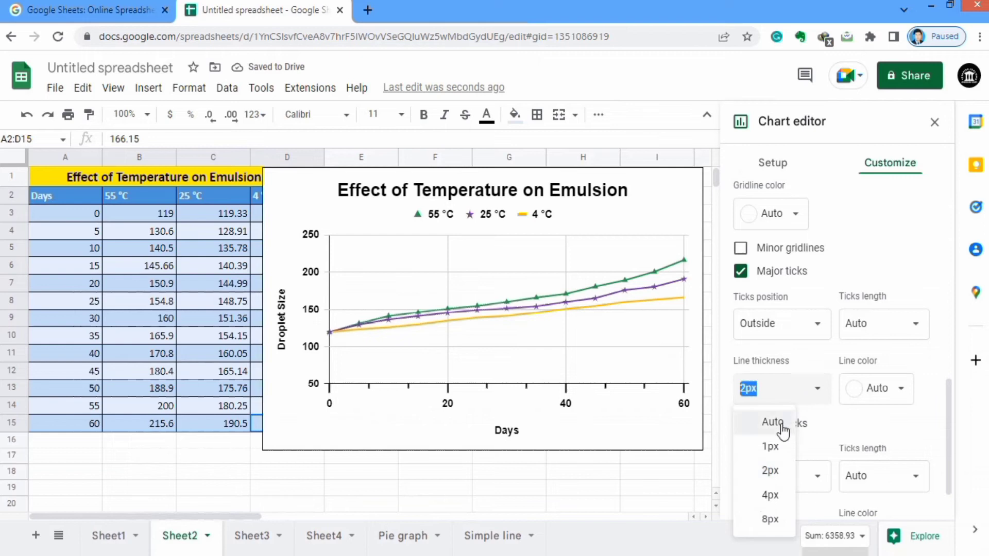
click(781, 424)
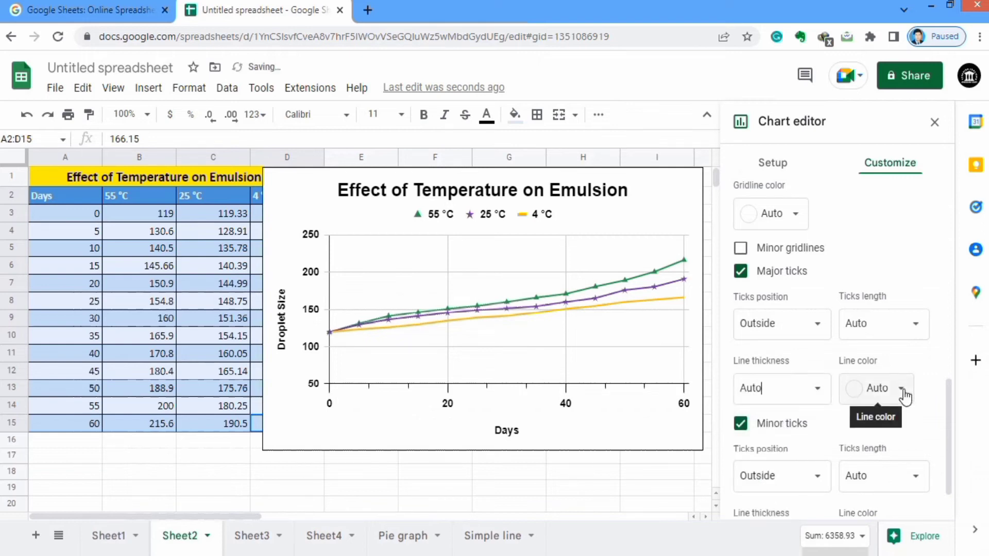
- Color the horizontal axis's major and minor tick lines black, and turn off that axis's major gridlines
click(903, 396)
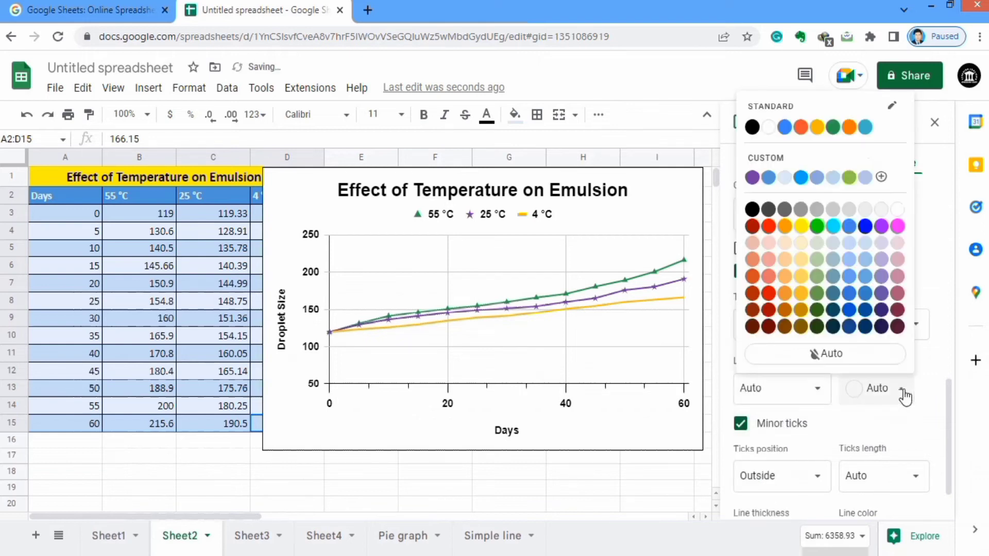
click(753, 211)
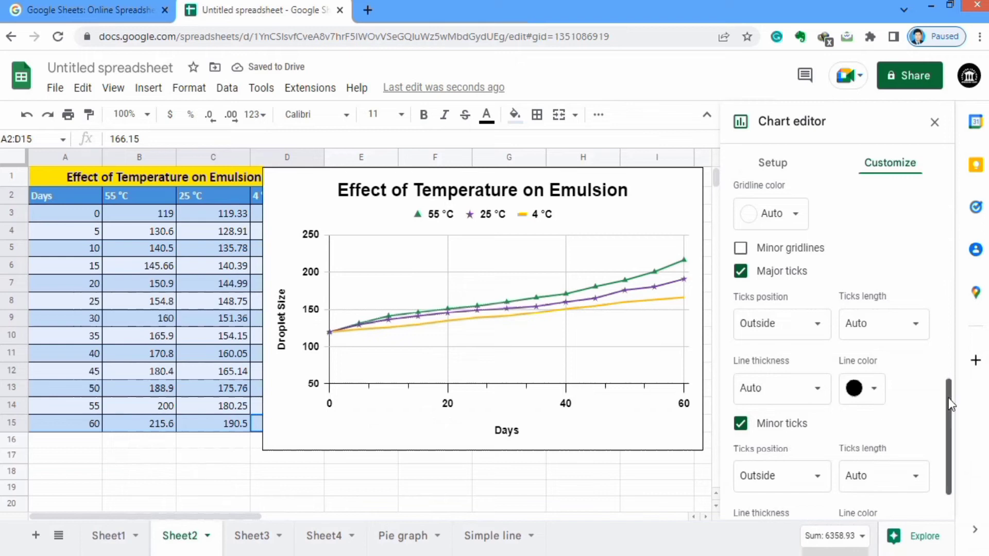
drag(948, 397, 949, 435)
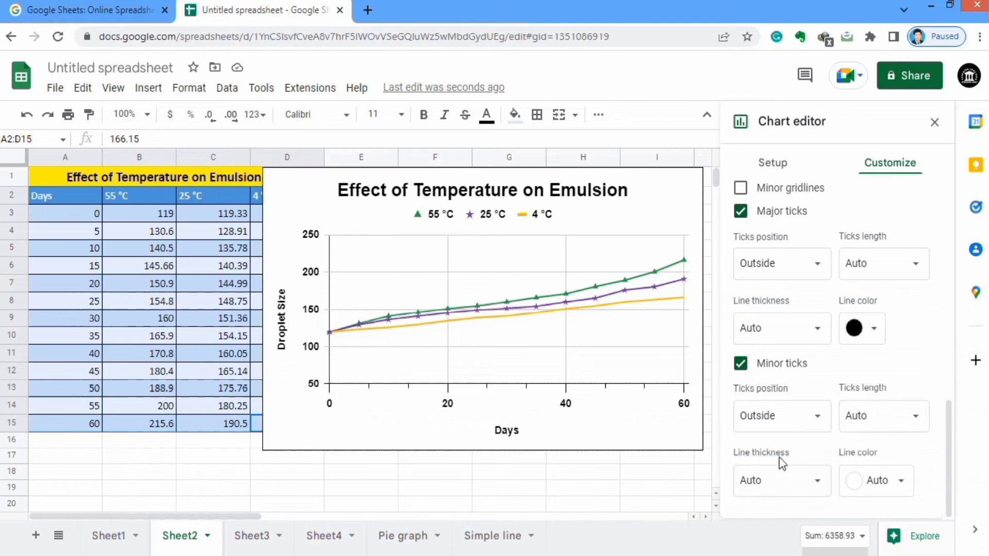
click(902, 488)
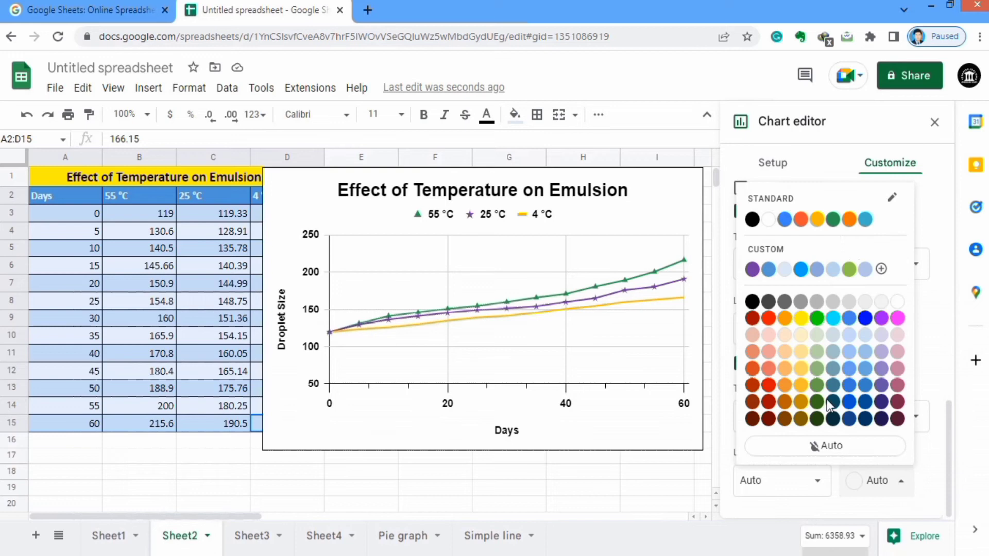
click(752, 302)
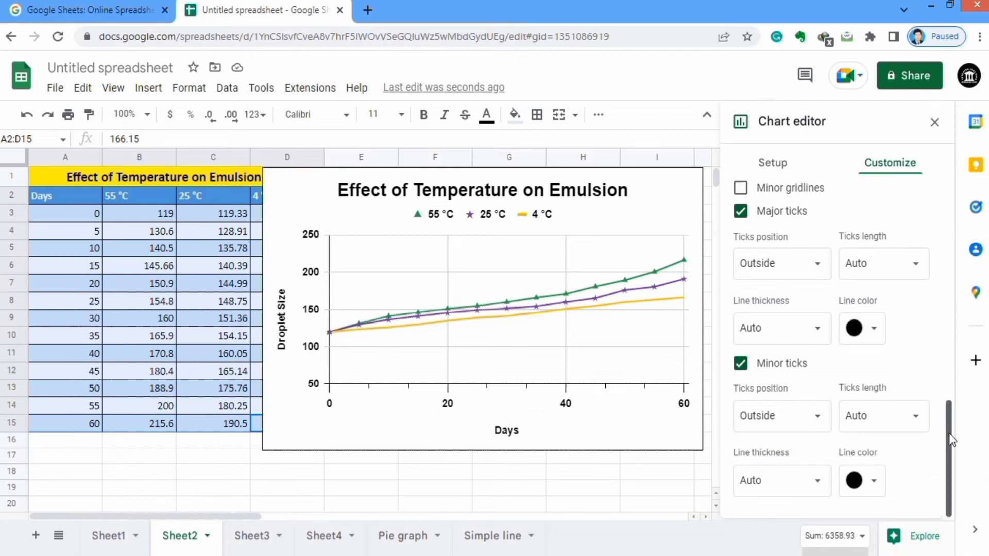
drag(947, 410, 943, 354)
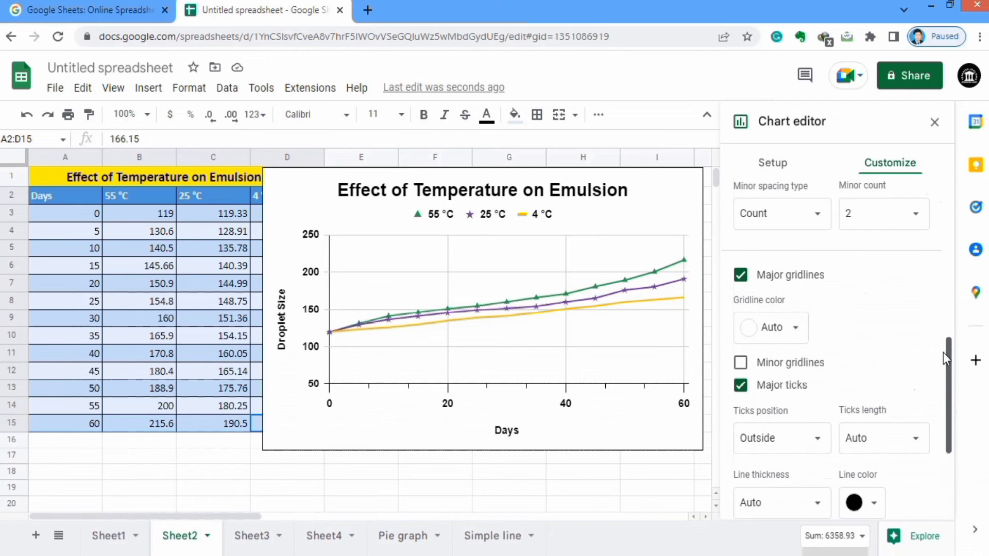
click(741, 276)
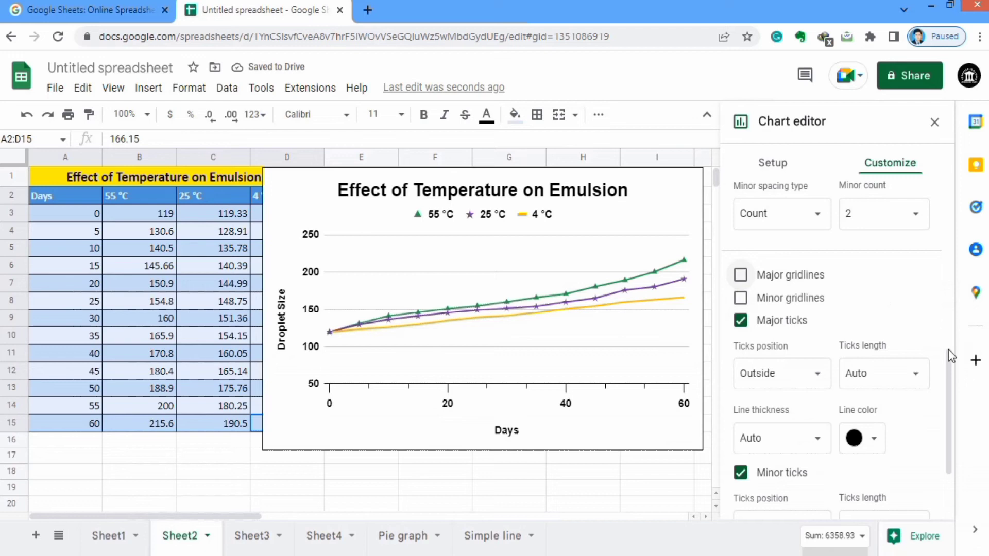
- Keep the horizontal axis's major spacing type as Count, and set the major count to 6 and the minor count to 4
drag(949, 364, 950, 309)
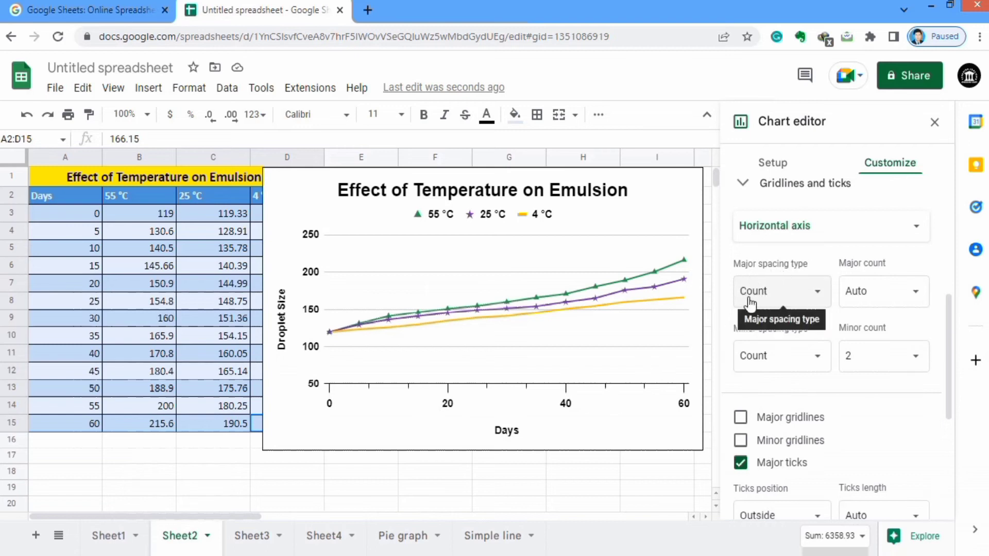
click(819, 298)
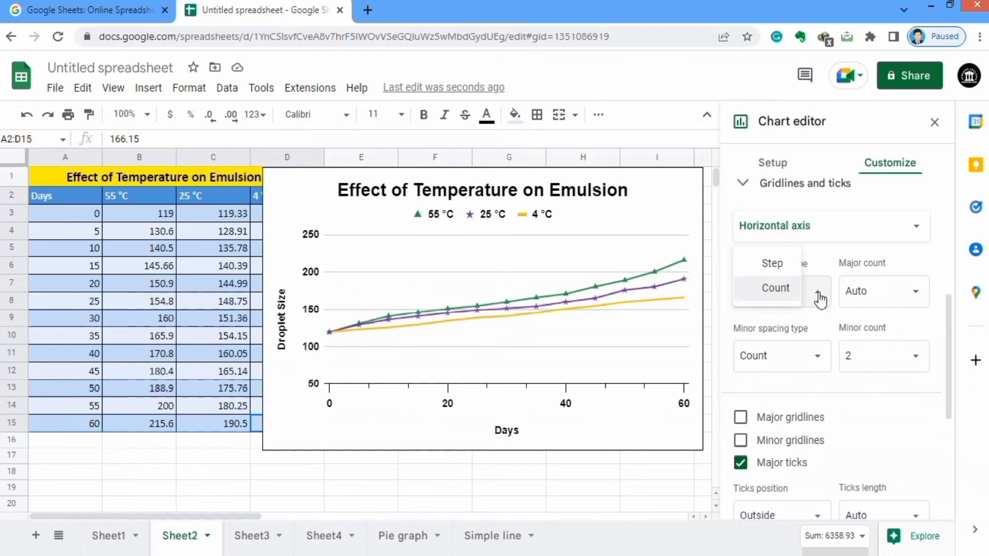
click(777, 289)
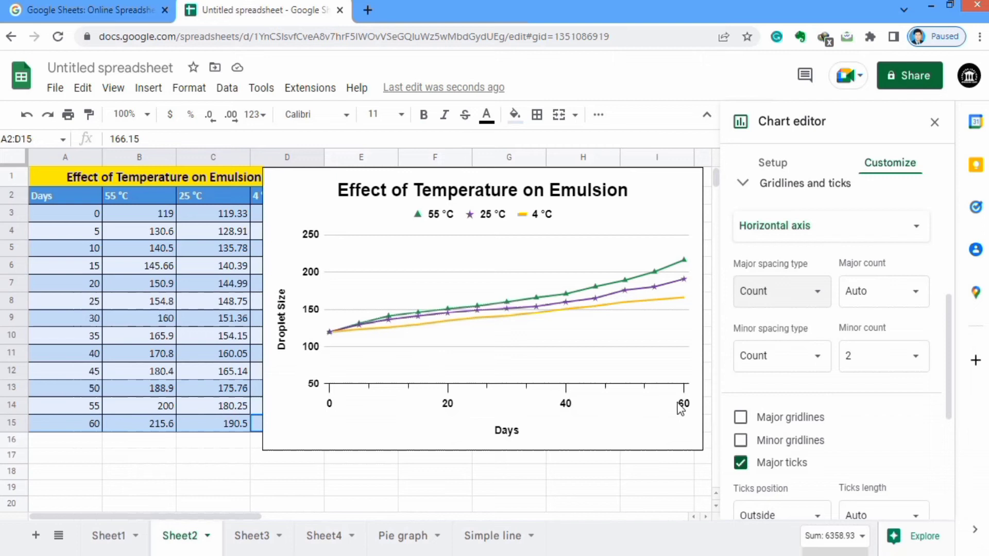
click(917, 298)
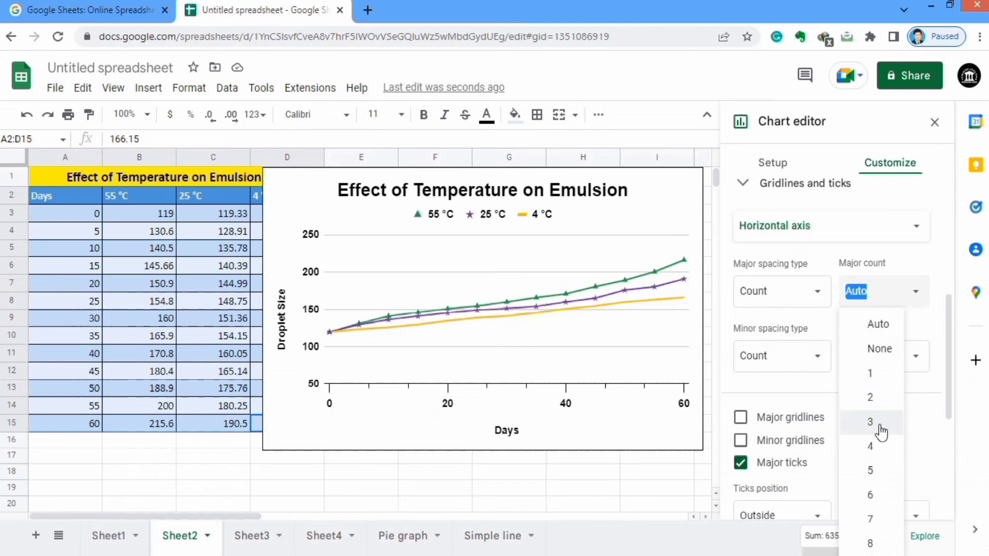
click(877, 499)
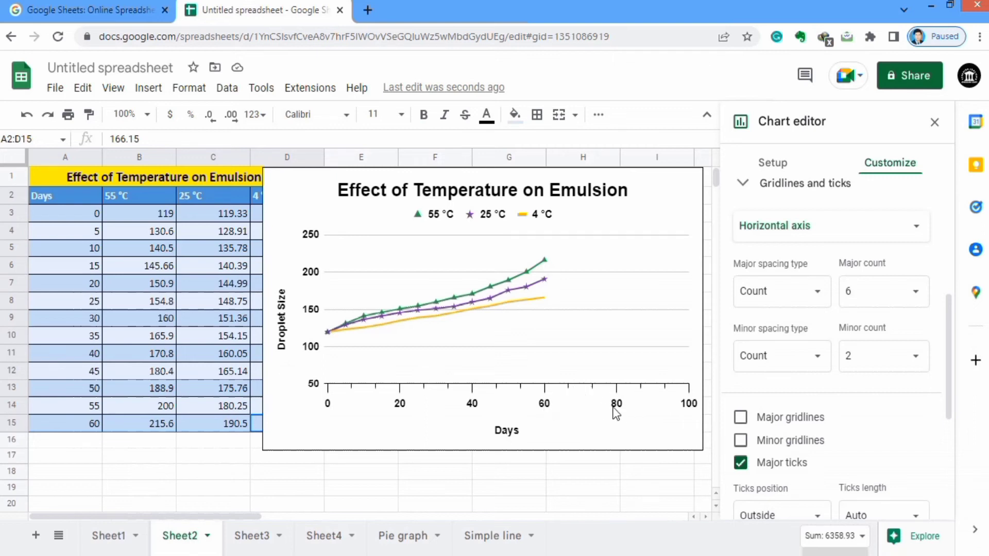
click(916, 364)
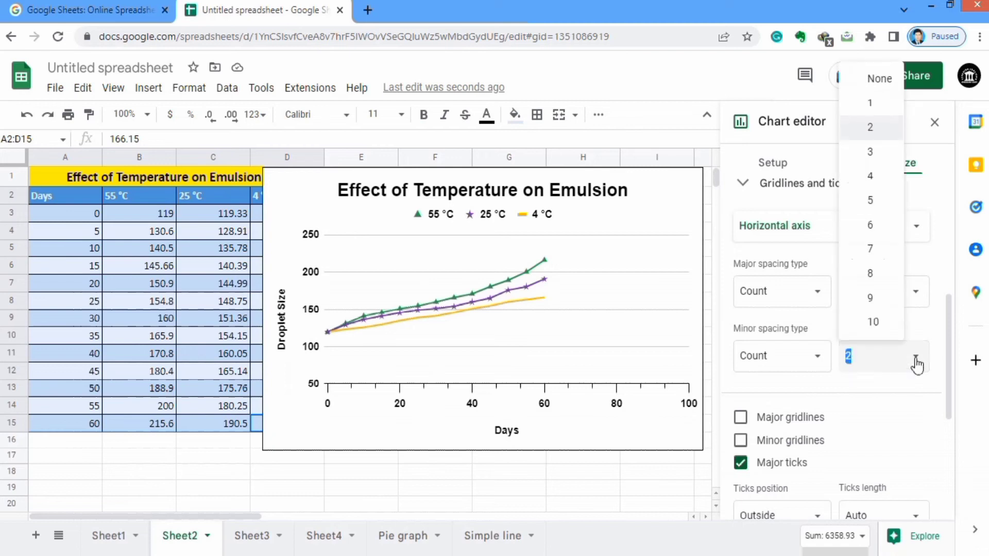
click(873, 178)
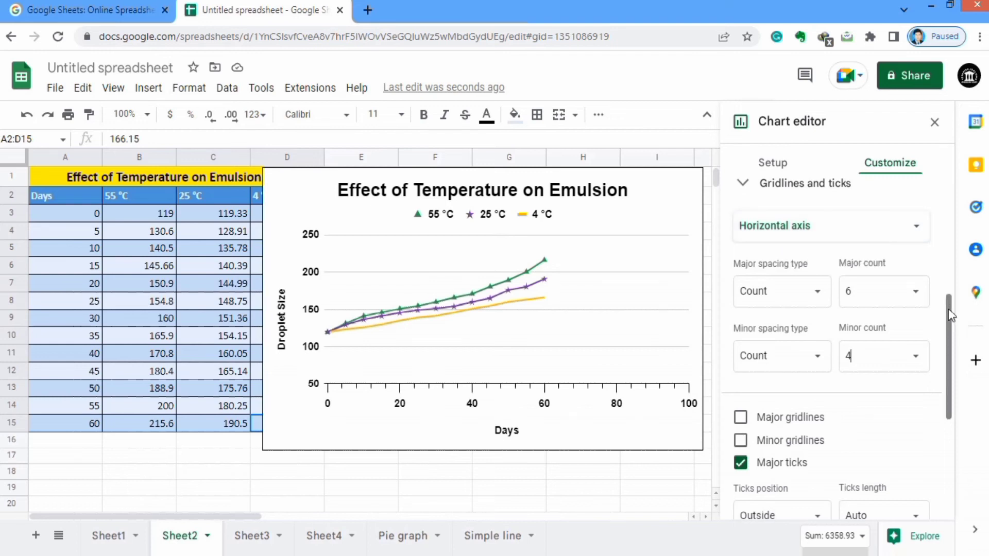
- Switch the gridline and tick settings to the vertical axis and set its major spacing type to Count
scroll(951, 307, up, 1)
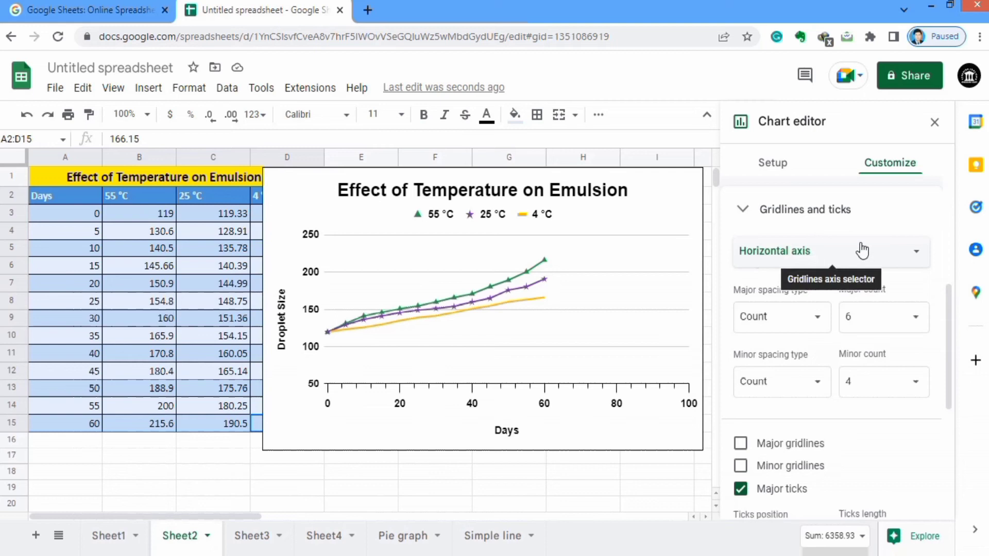
click(915, 257)
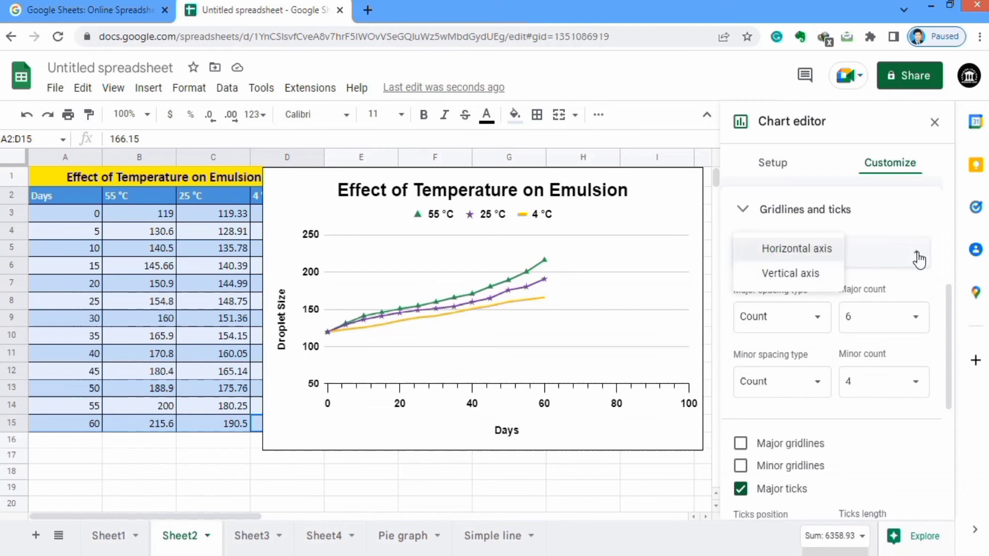
click(792, 277)
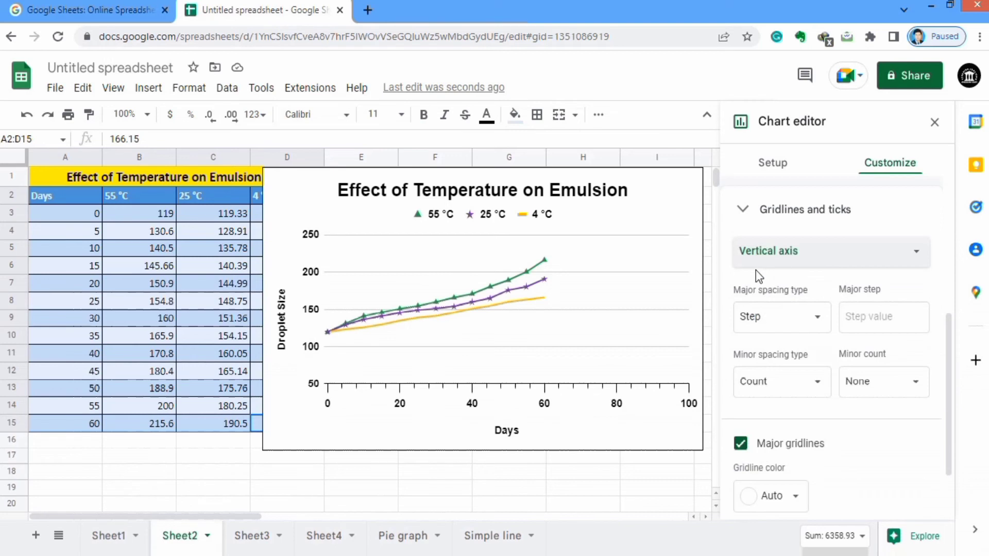
click(818, 323)
click(790, 339)
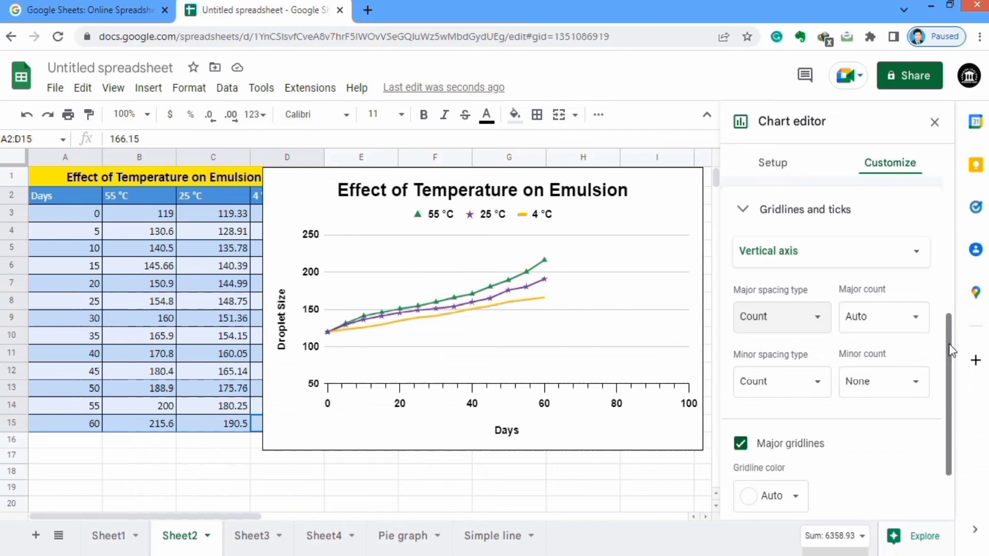
- Turn on the vertical axis's major ticks, with their position set to Outside and their length to 6px
scroll(950, 348, down, 2)
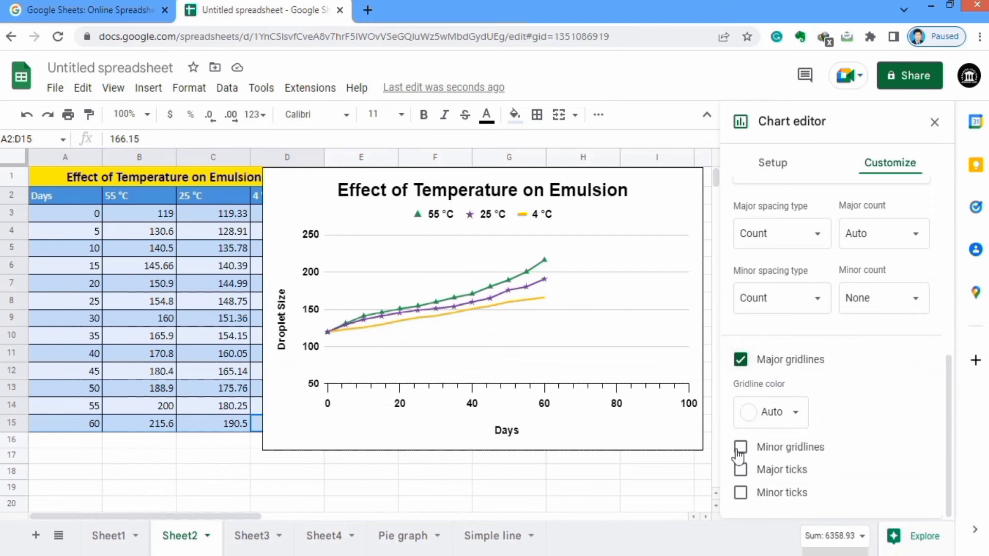
click(740, 469)
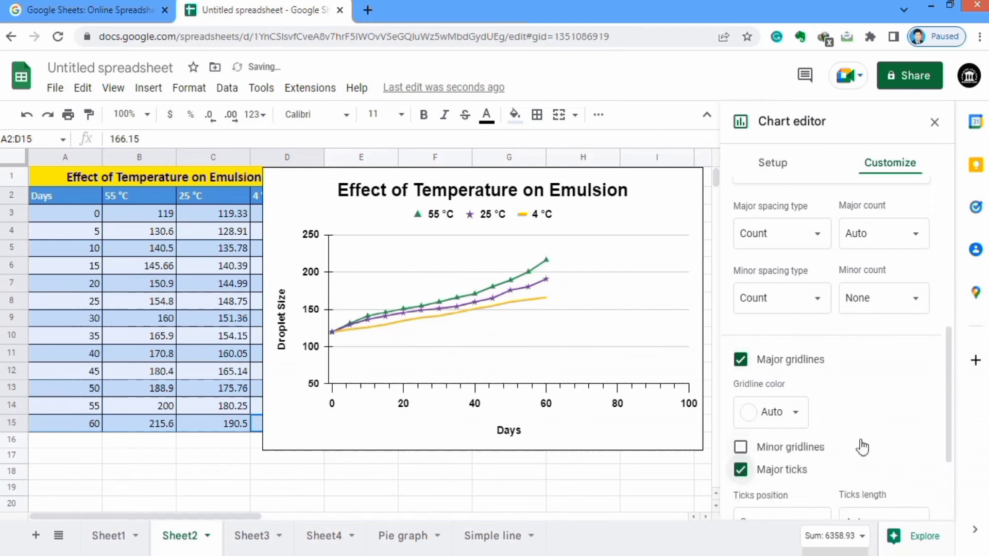
drag(948, 351, 944, 419)
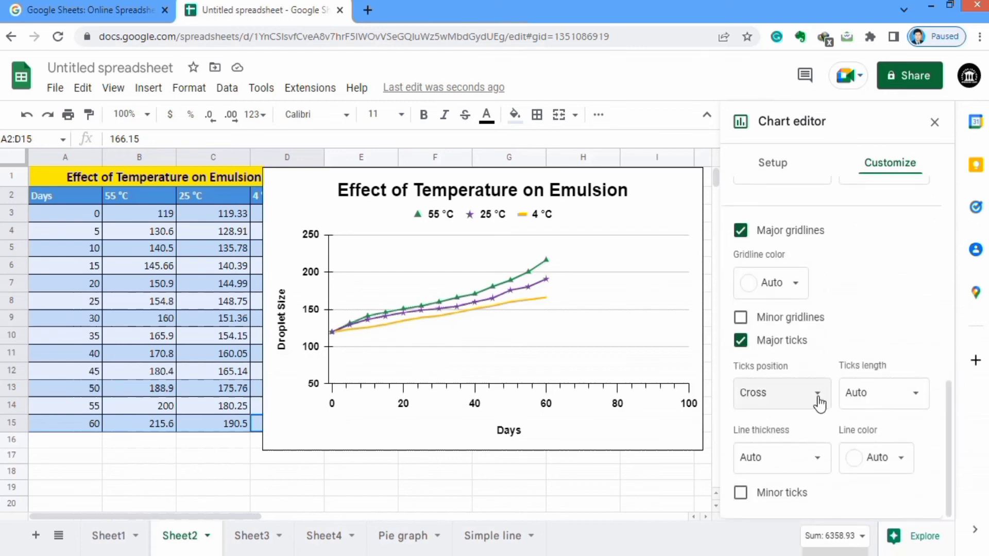
click(816, 397)
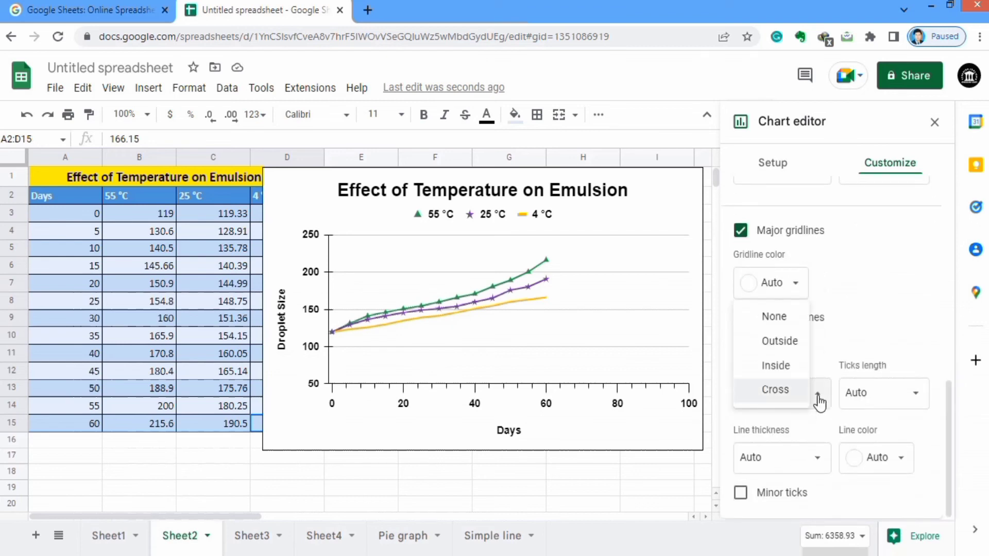
click(783, 342)
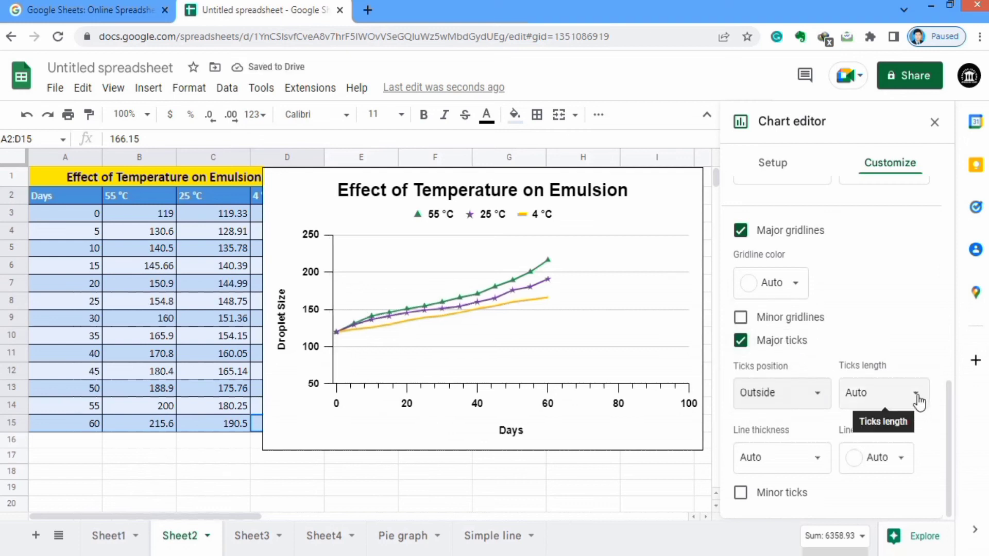
click(918, 399)
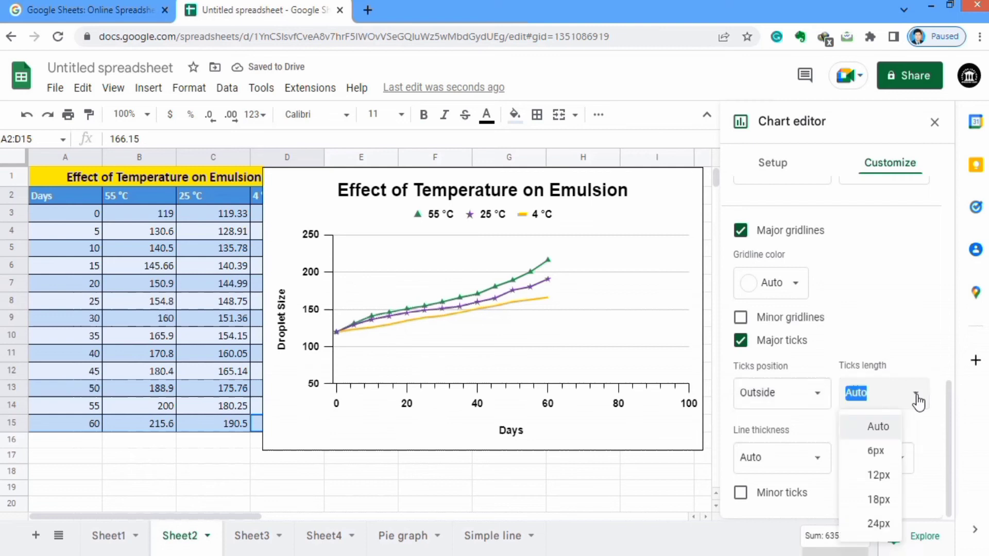
click(879, 453)
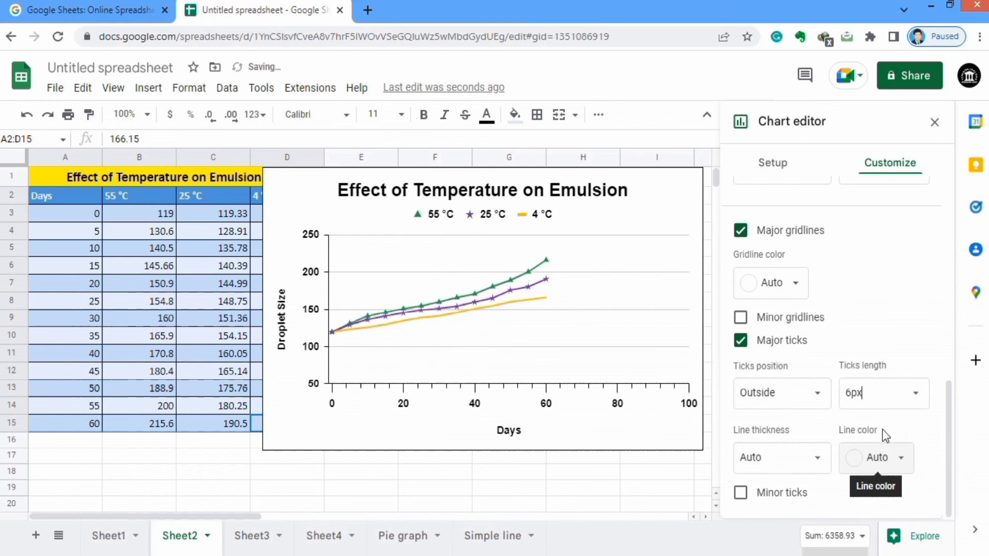
- Give the vertical axis's major ticks a 1px line thickness and black line color, and turn on that axis's minor ticks
click(819, 462)
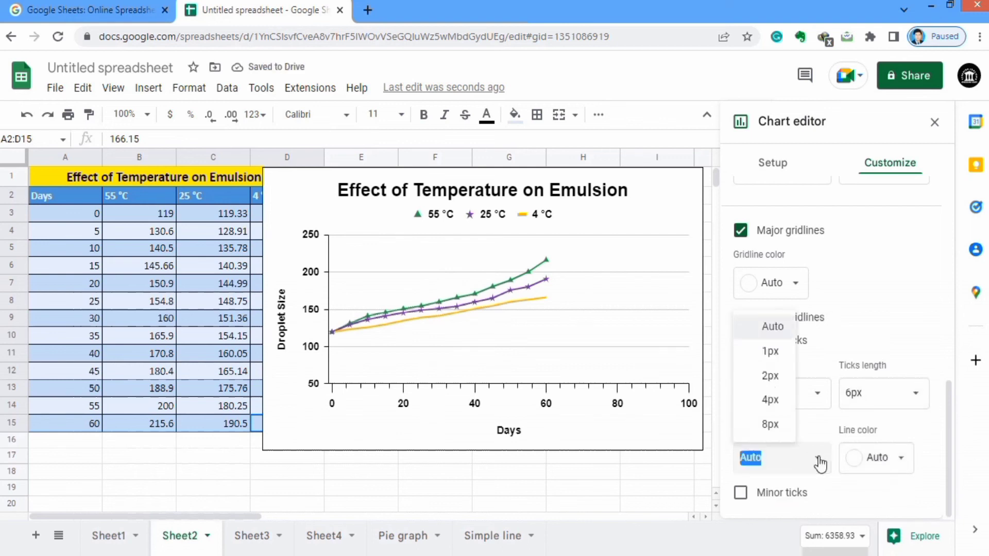
click(771, 352)
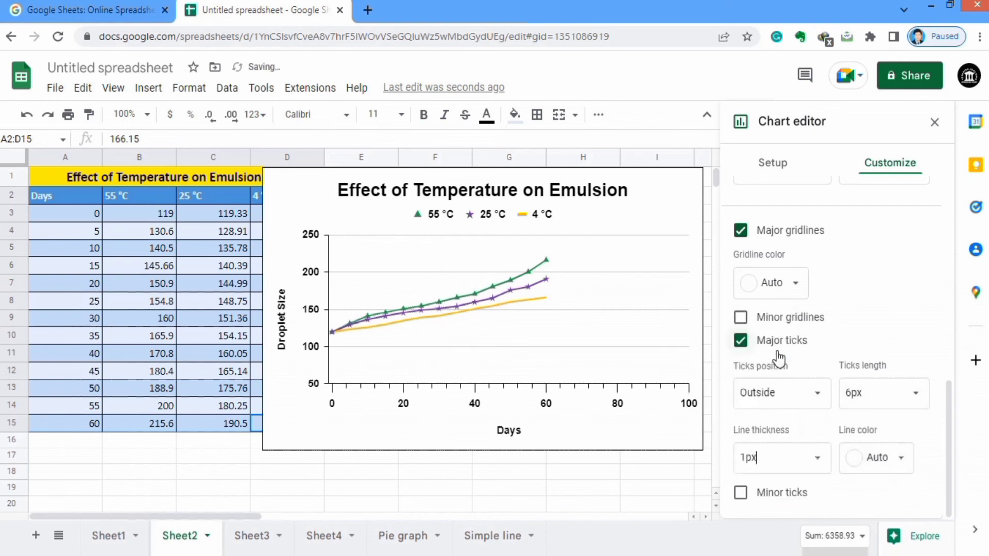
click(901, 462)
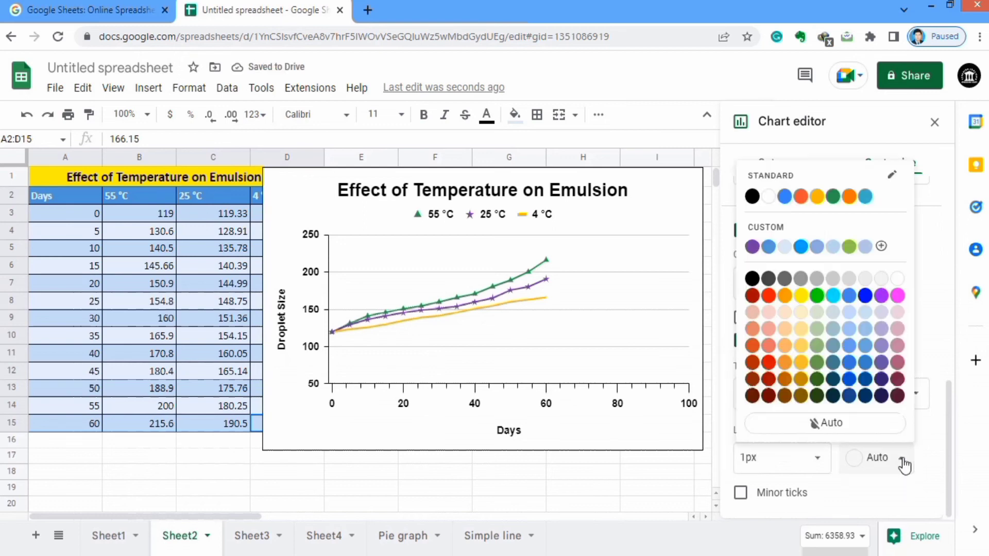
click(752, 279)
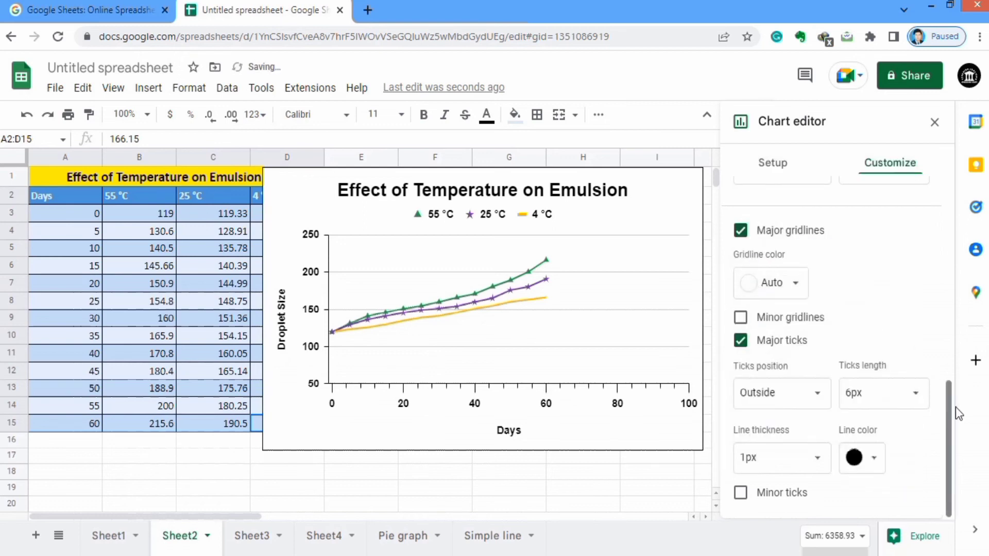
click(741, 493)
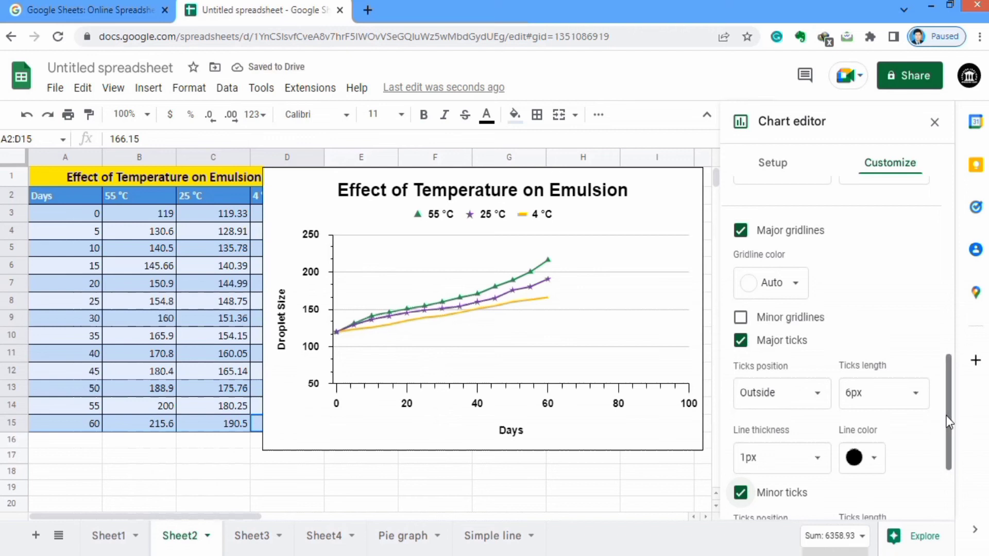
- Try the chart without the vertical axis's major gridlines, and turn them back on
scroll(947, 406, up, 2)
drag(947, 407, 953, 375)
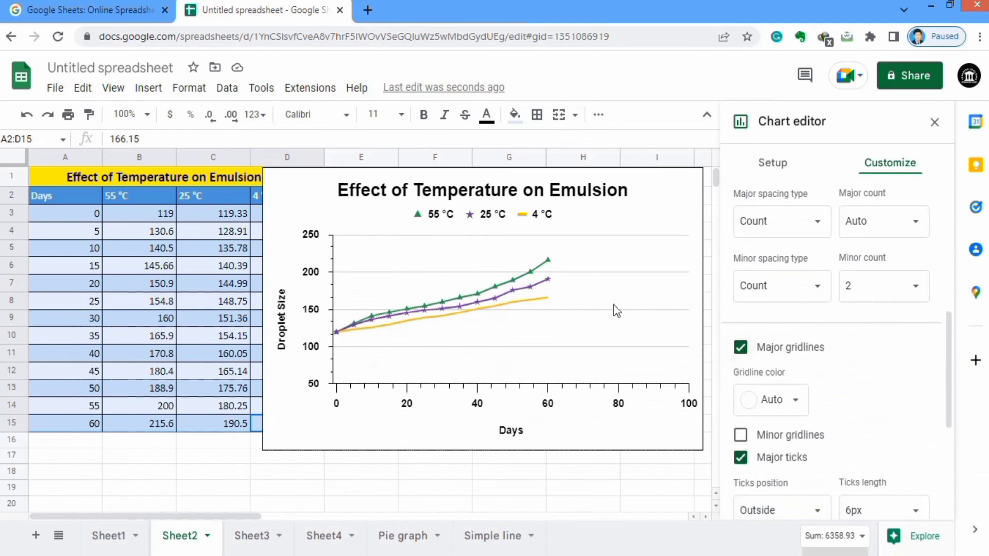
click(740, 350)
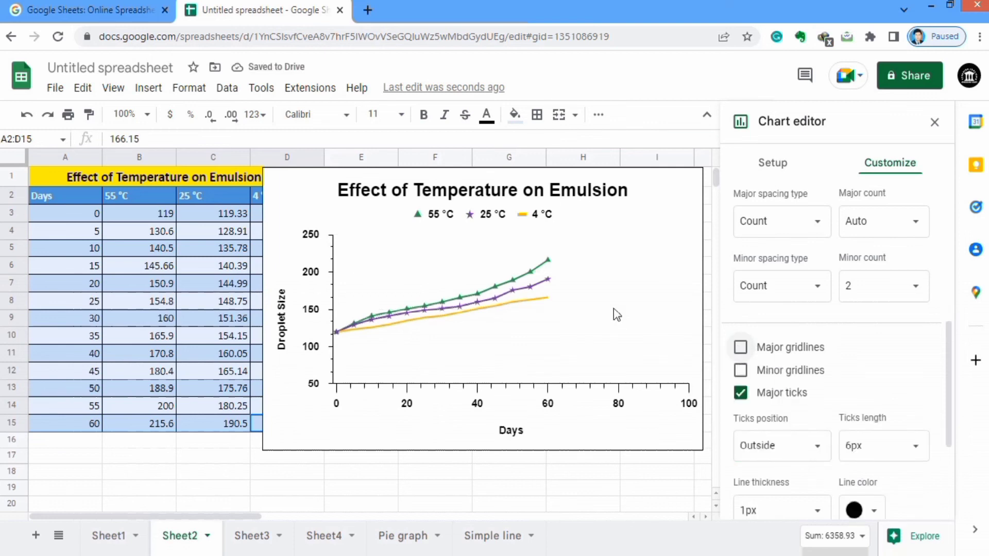
click(740, 350)
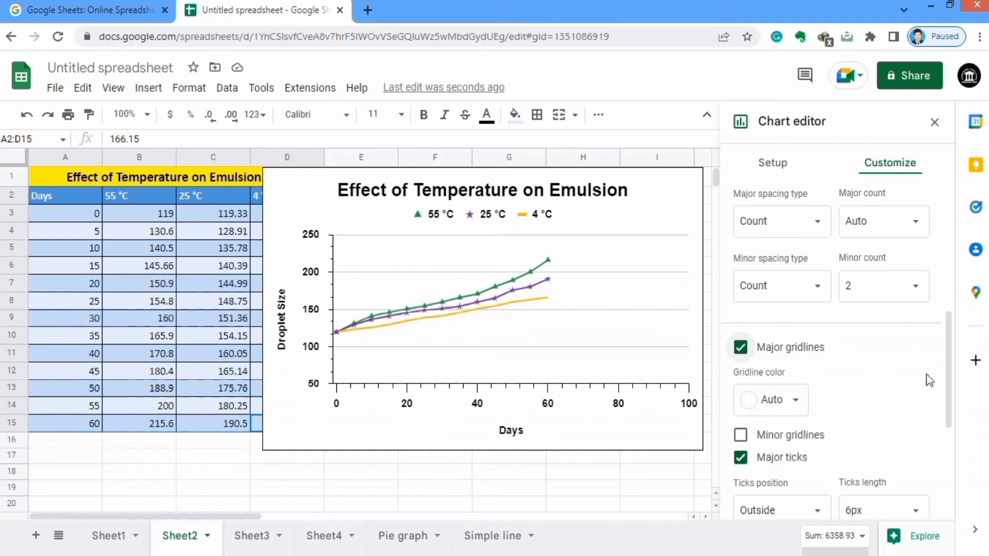
- Set the horizontal axis's maximum value to 60 and close the chart editor
drag(950, 376, 951, 311)
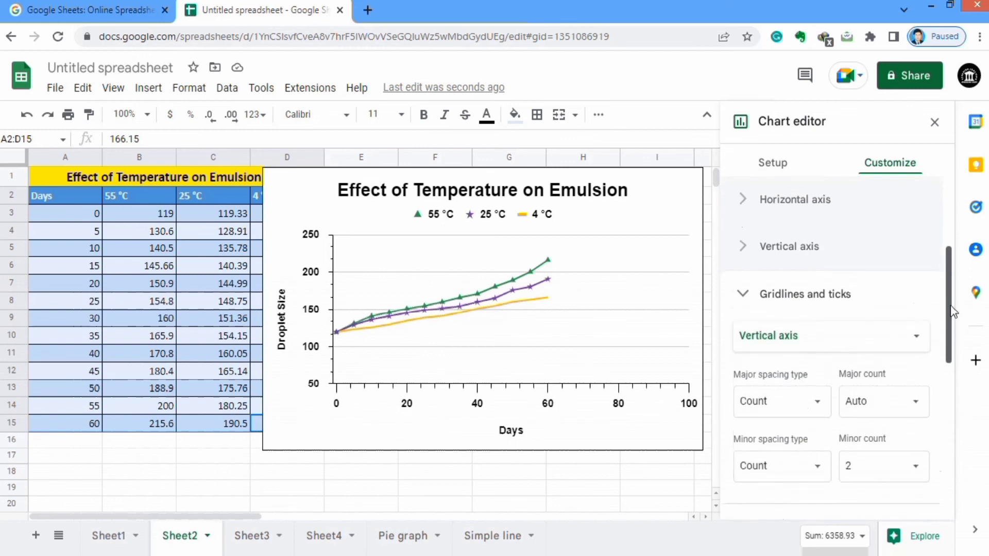
click(815, 203)
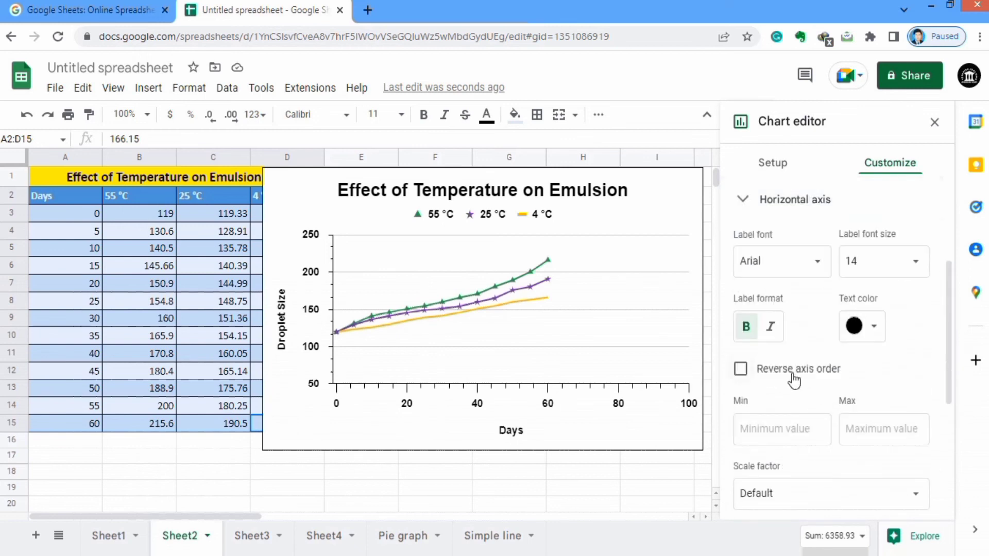
click(869, 427)
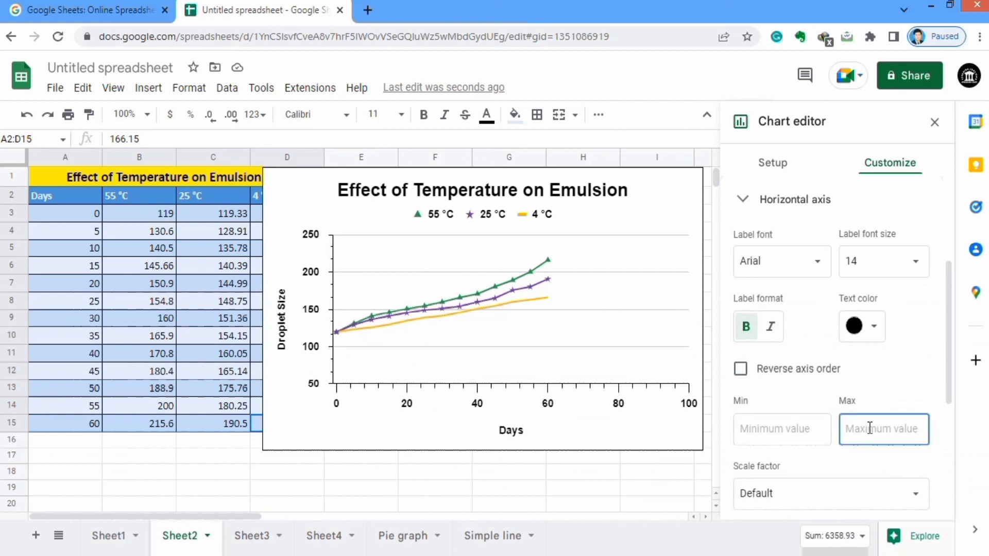
text(60)
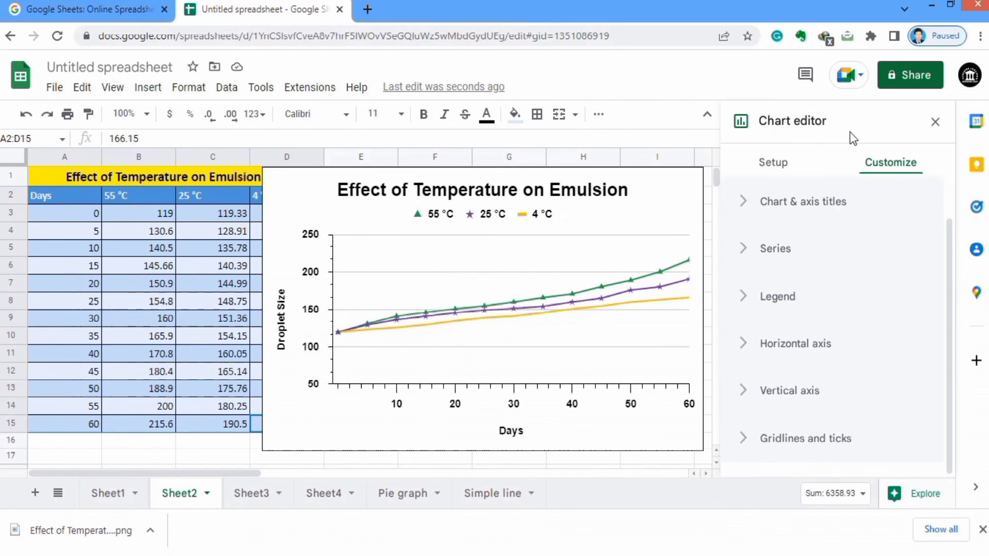
click(936, 123)
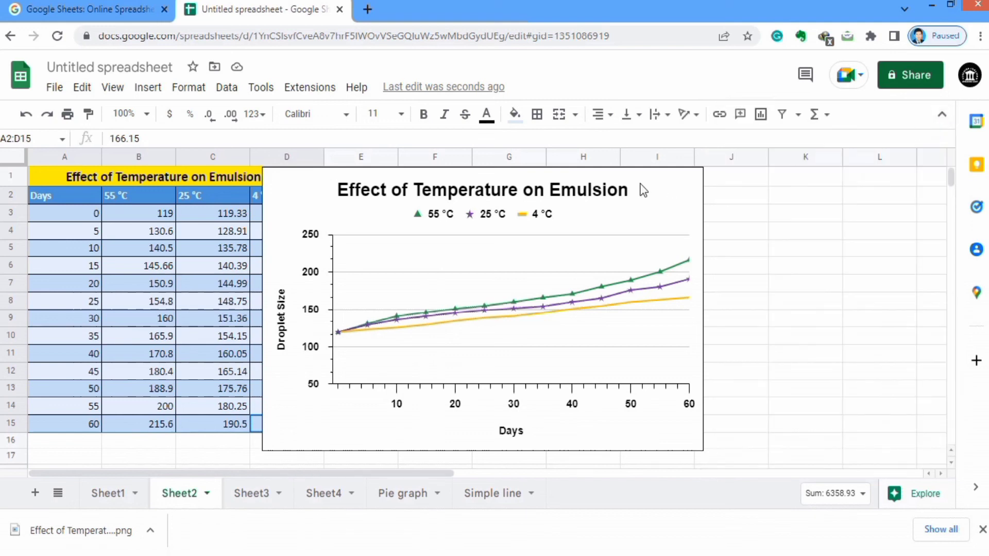
- Download the finished emulsion temperature chart as a PNG image
click(656, 177)
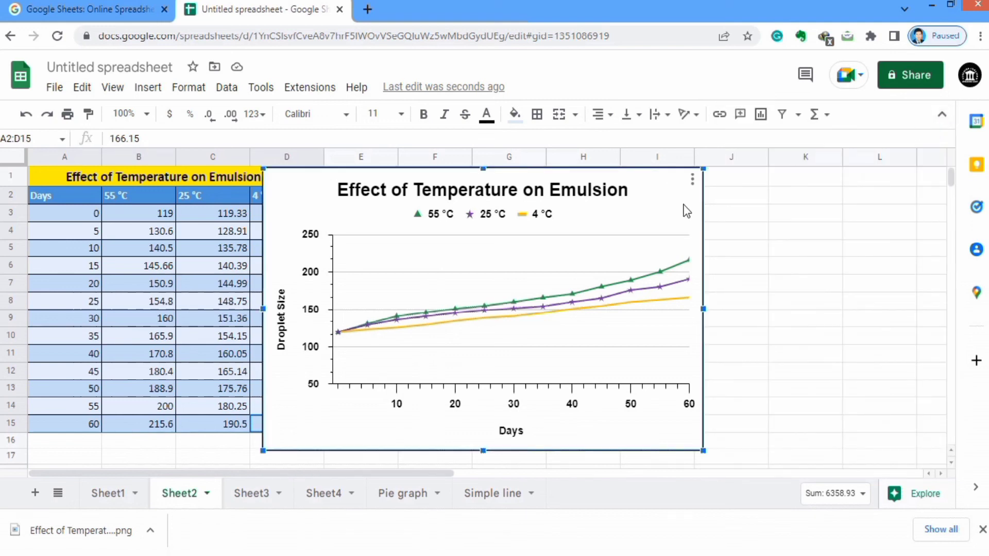
click(693, 180)
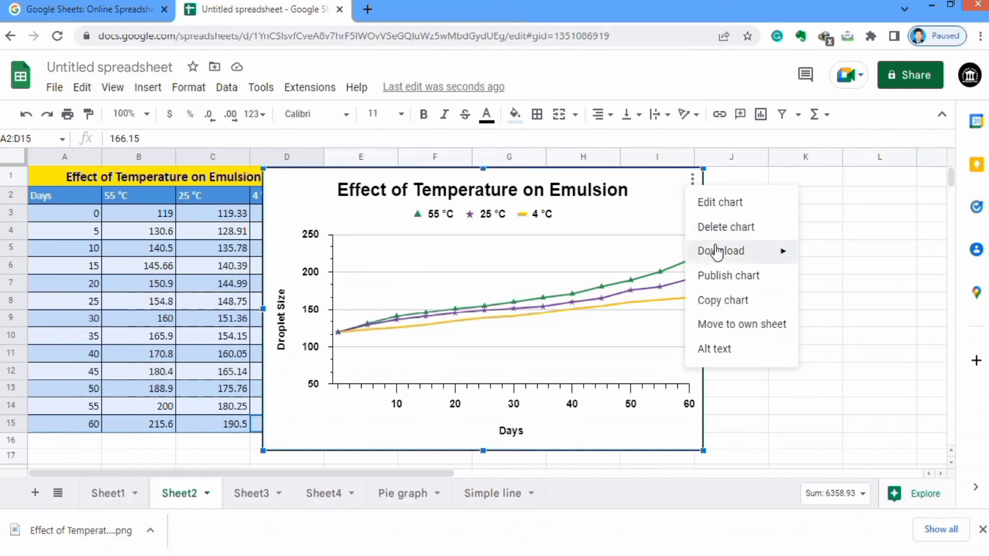
mouse_move(737, 251)
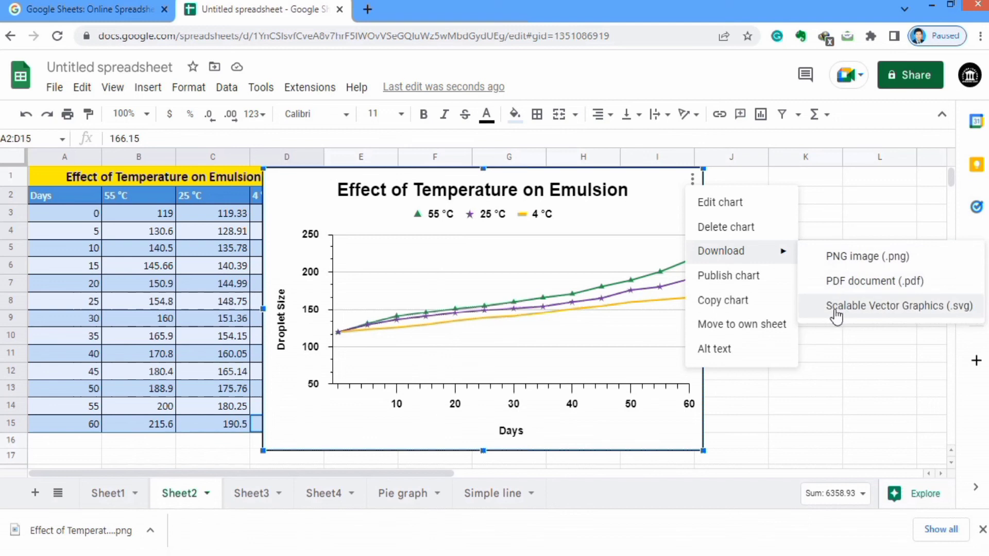
click(850, 260)
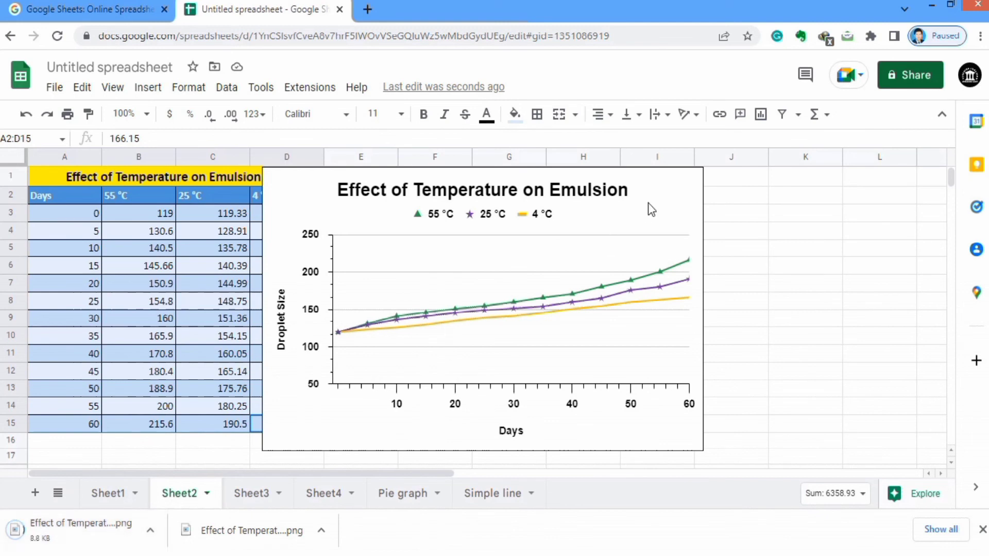
- Copy the emulsion temperature chart to the clipboard
click(669, 174)
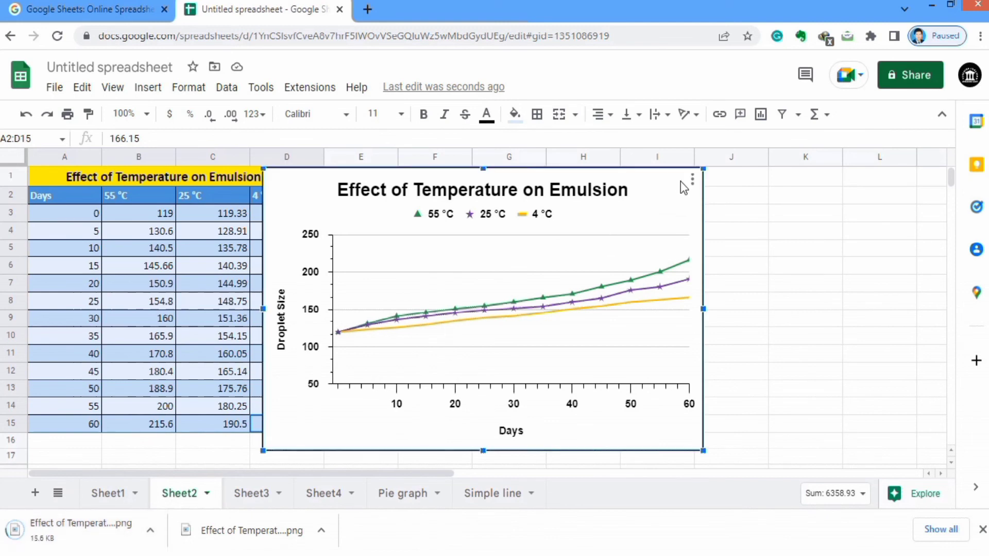
click(692, 179)
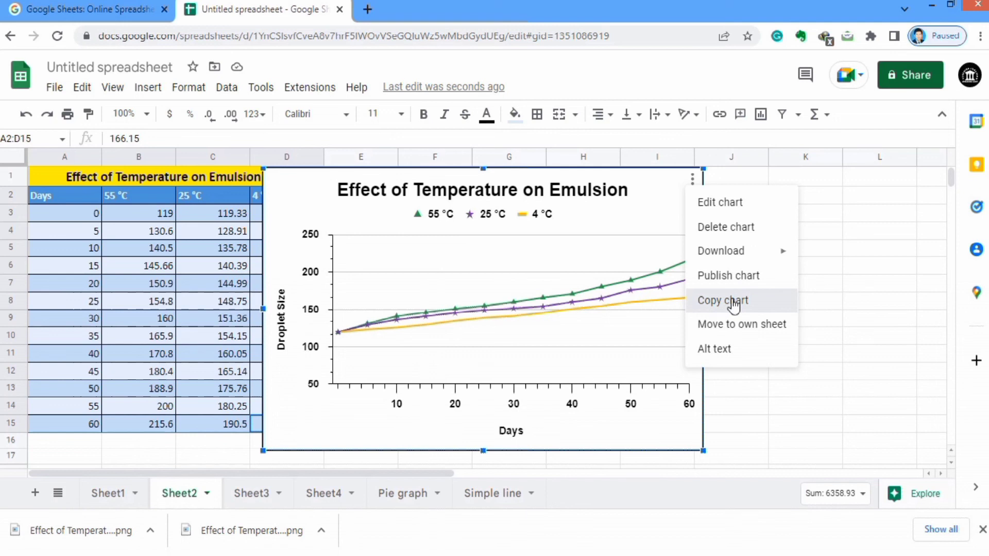
click(734, 304)
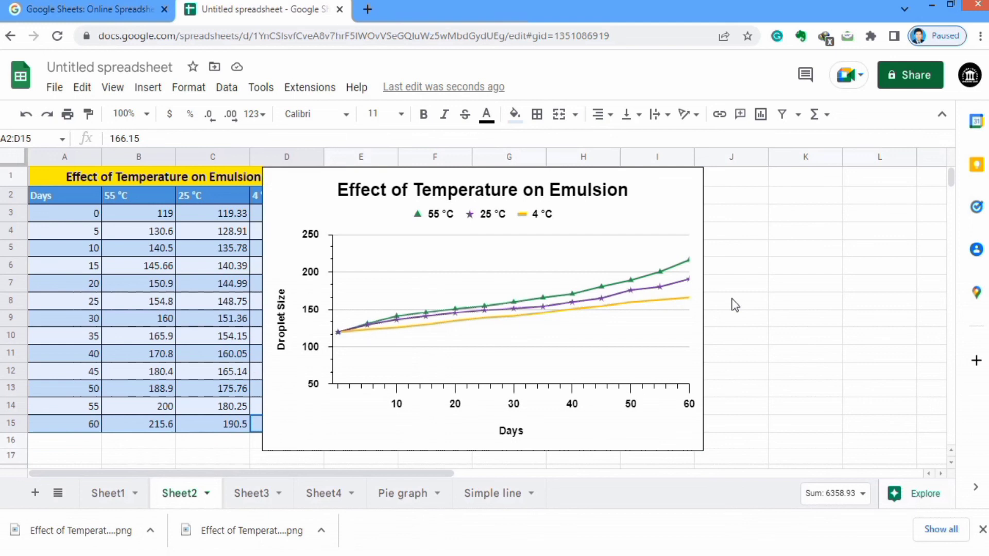